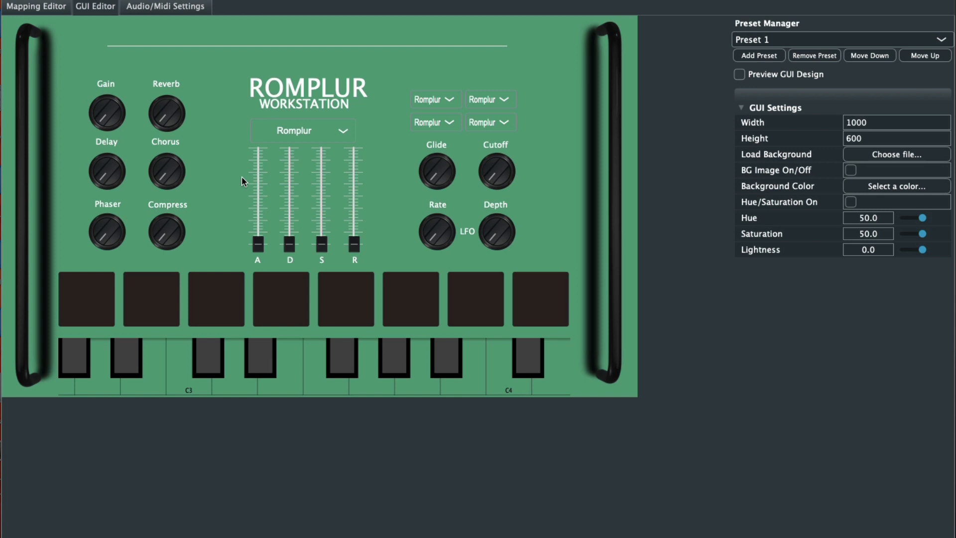
Clear the entire current GUI design from the canvas and confirm the removal.
{"action": "left_click", "coordinate": [288, 199]}
{"action": "left_click", "coordinate": [248, 176]}
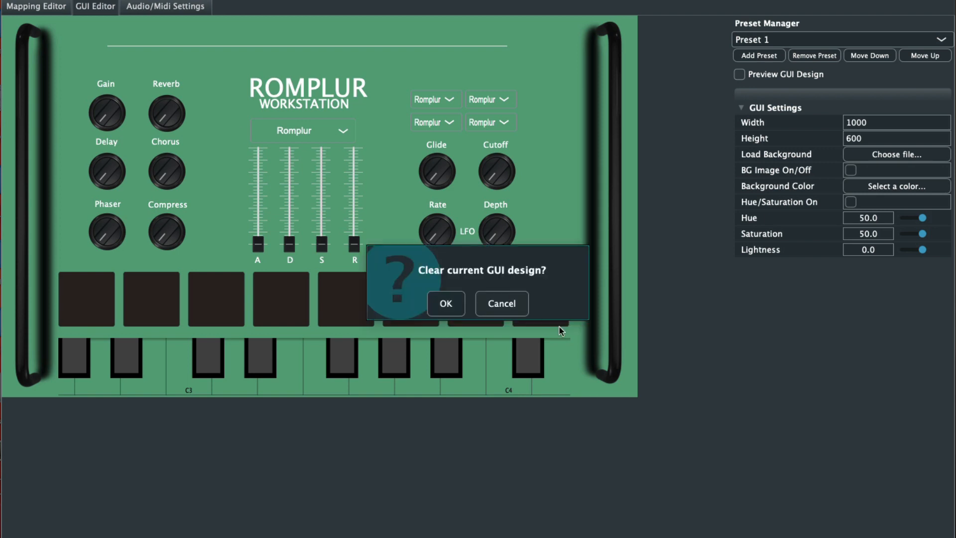
{"action": "left_click", "coordinate": [446, 300]}
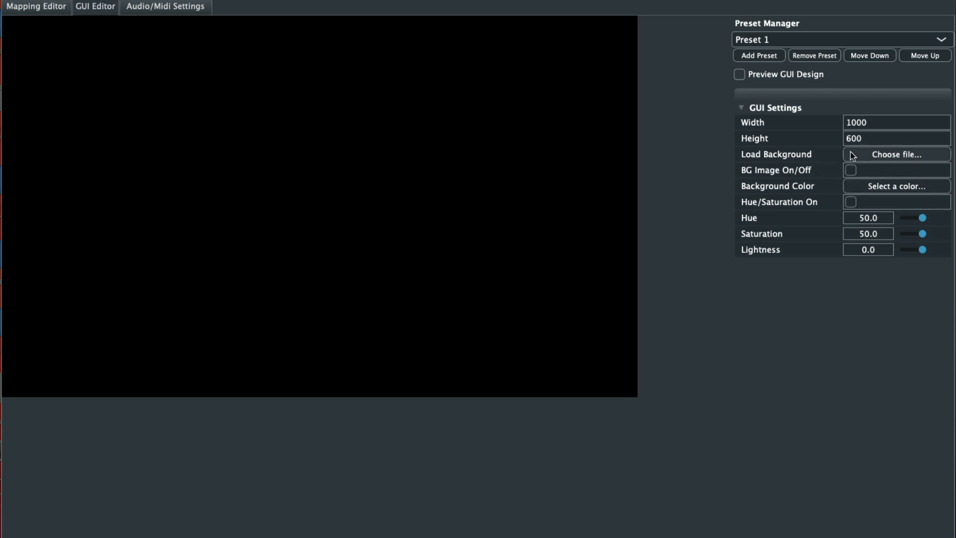
Load FrostWhite Blank BG.png from the FrostWhite template folder as the background and turn the background image on.
{"action": "left_click", "coordinate": [875, 156]}
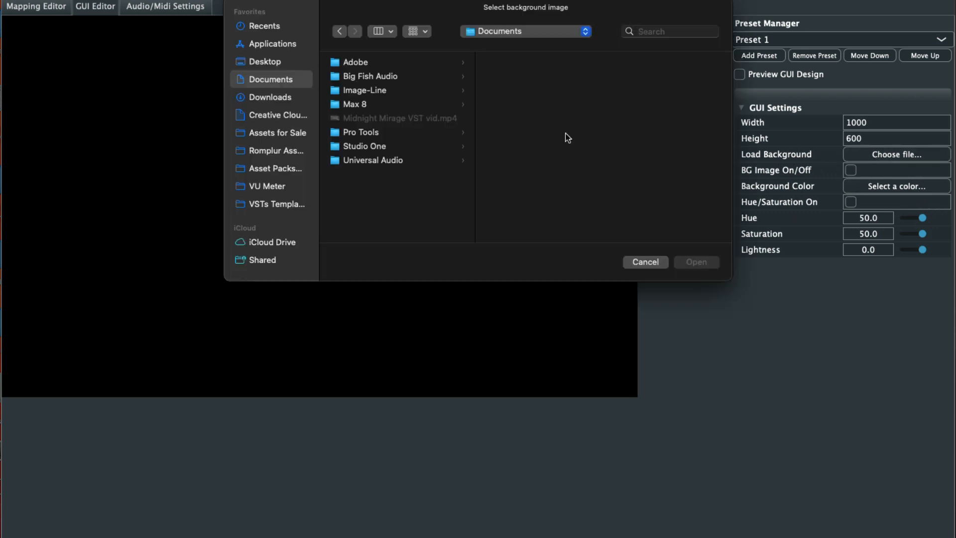
{"action": "left_click", "coordinate": [273, 205]}
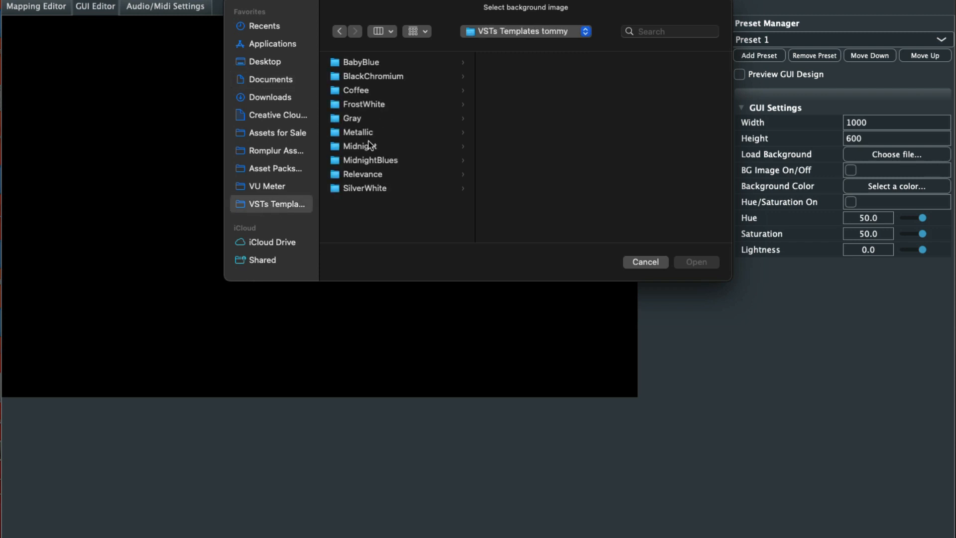
{"action": "left_click", "coordinate": [375, 105]}
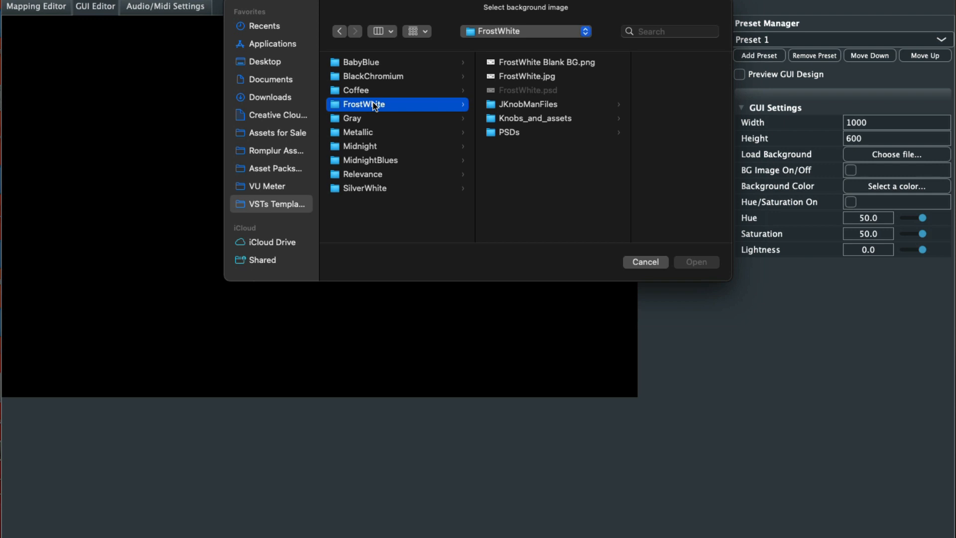
{"action": "left_click", "coordinate": [547, 63]}
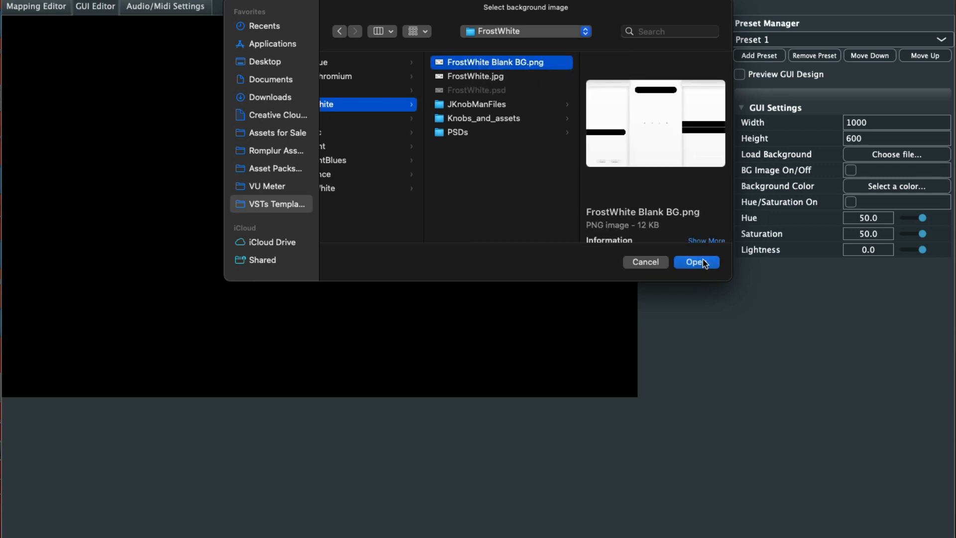
{"action": "left_click", "coordinate": [698, 262]}
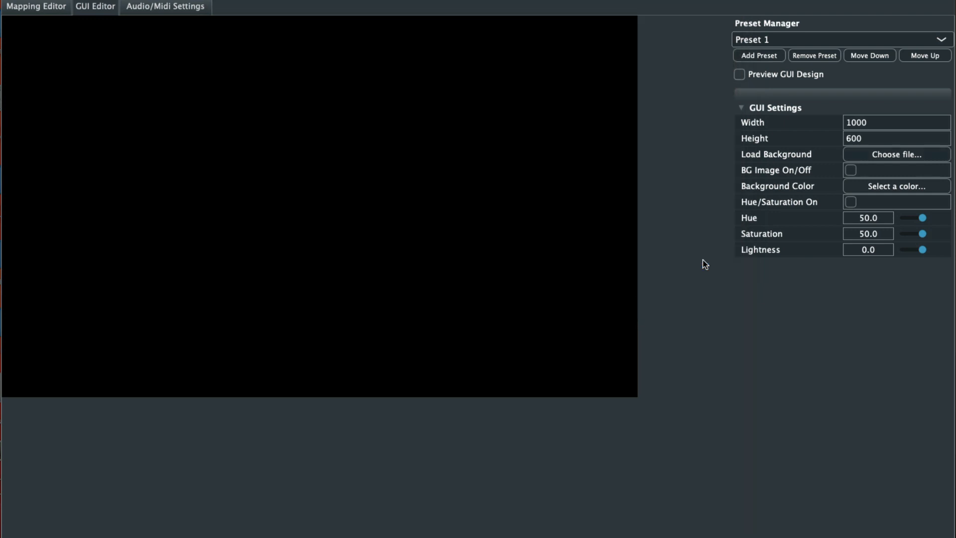
{"action": "left_click", "coordinate": [851, 171]}
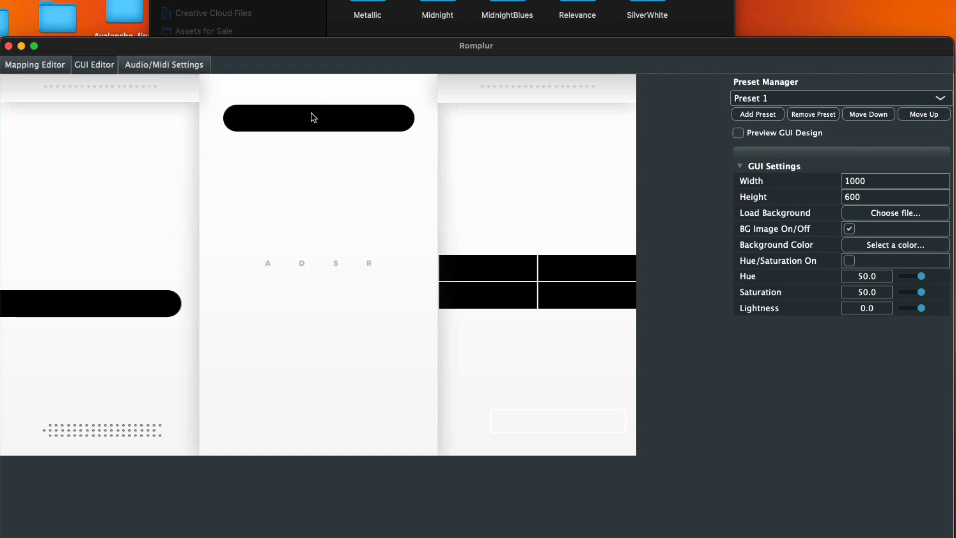
Add a drop-down of about 272 by 28 inside the black bar at the head of the center panel.
{"action": "right_click", "coordinate": [323, 121]}
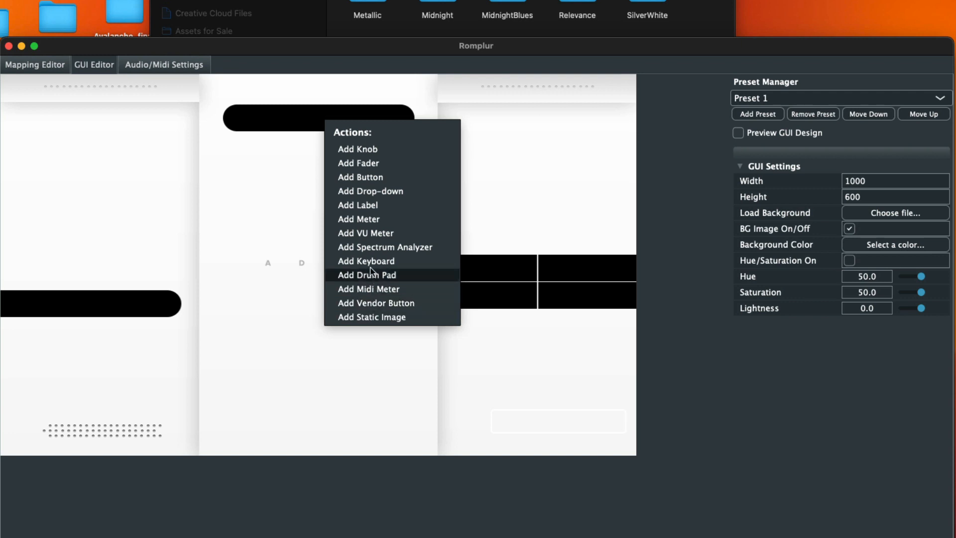
{"action": "left_click", "coordinate": [369, 190]}
{"action": "left_click_drag", "start_coordinate": [333, 133], "coordinate": [405, 124]}
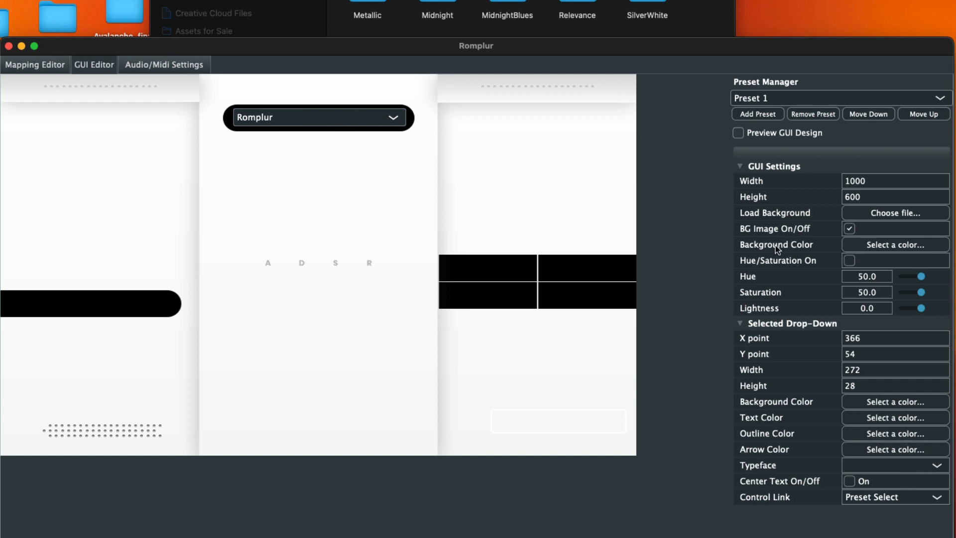
Style the preset drop-down with a black background and outline to blend into the bar, and center its text.
{"action": "left_click", "coordinate": [872, 402]}
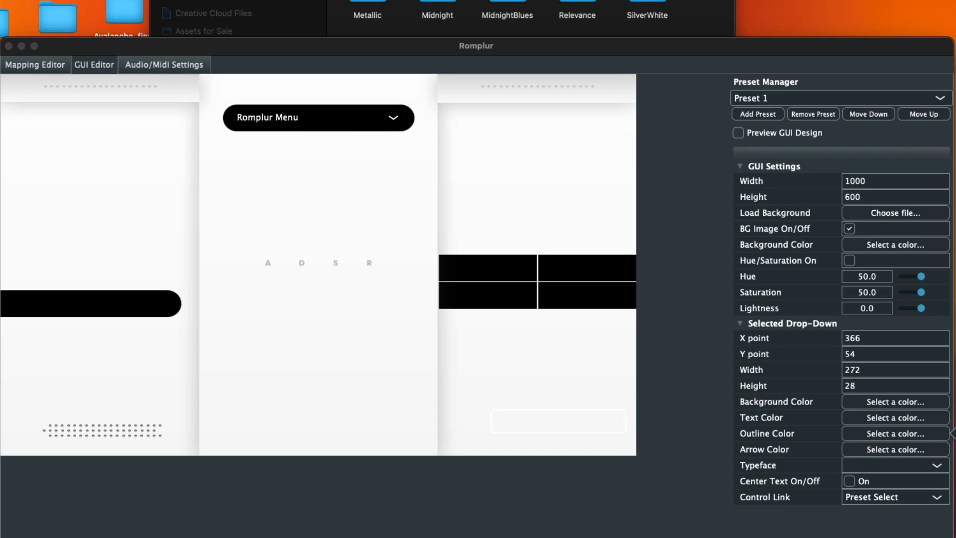
{"action": "left_click", "coordinate": [320, 118]}
{"action": "left_click", "coordinate": [852, 482]}
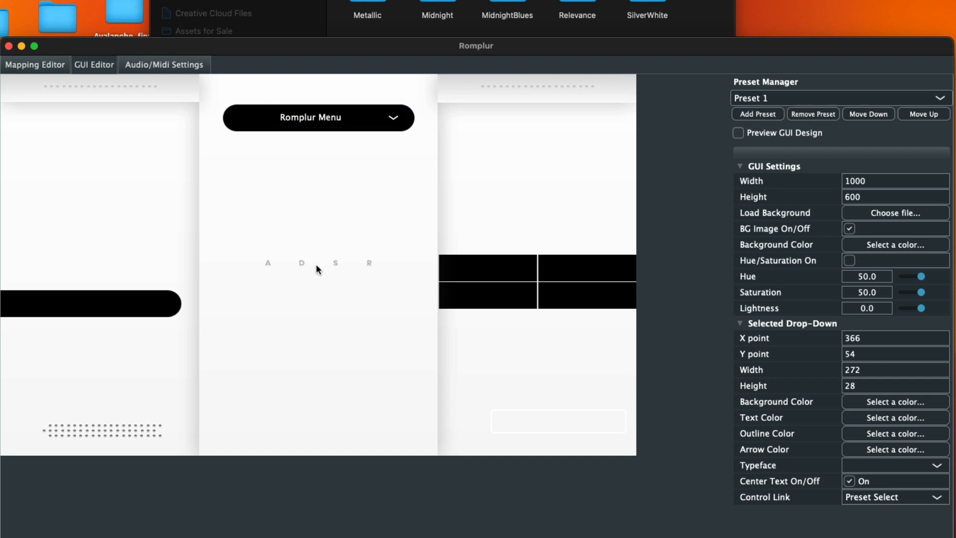
{"action": "left_click", "coordinate": [490, 273]}
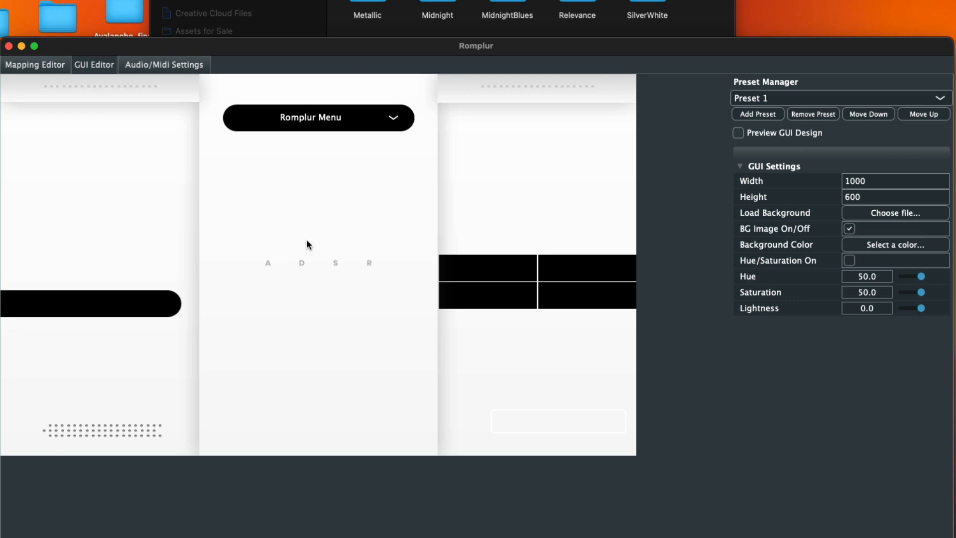
Add a static image to the center panel and load VolumeSlider-1.png from the Knobs_and_assets folder into it.
{"action": "right_click", "coordinate": [271, 299]}
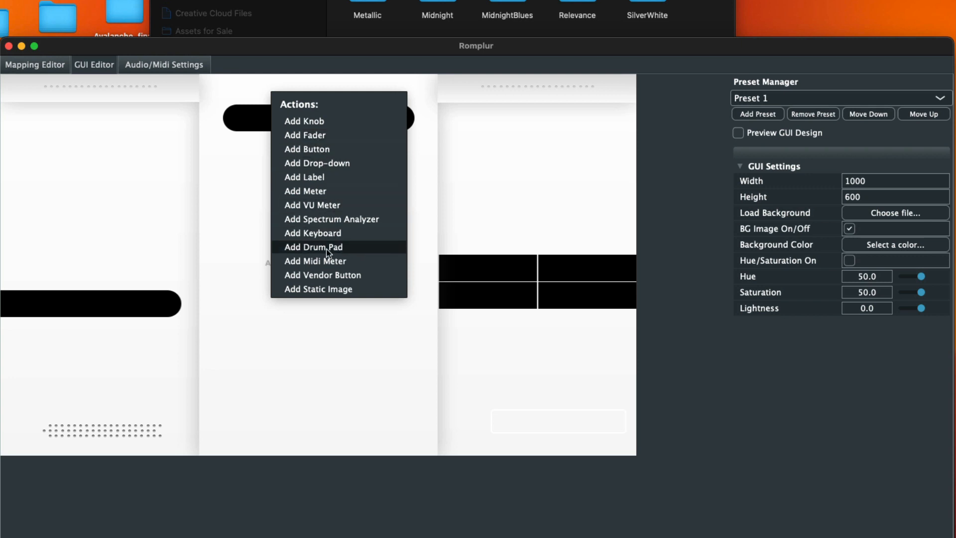
{"action": "left_click", "coordinate": [319, 289]}
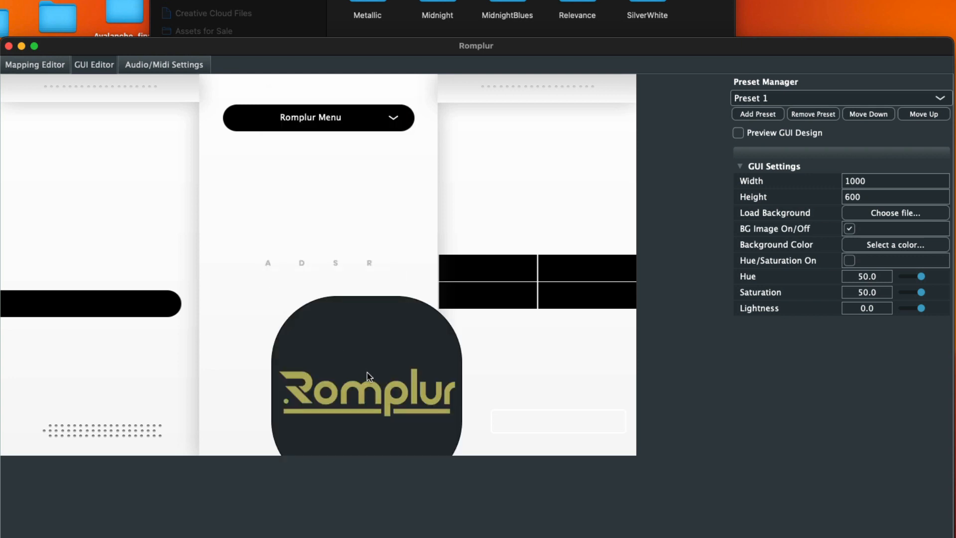
{"action": "left_click_drag", "start_coordinate": [367, 373], "coordinate": [299, 337]}
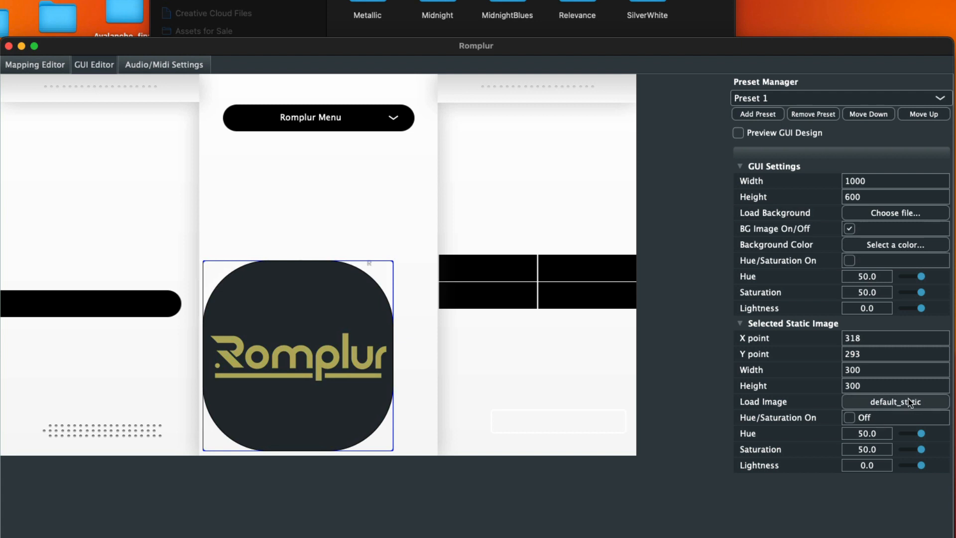
{"action": "left_click", "coordinate": [883, 402]}
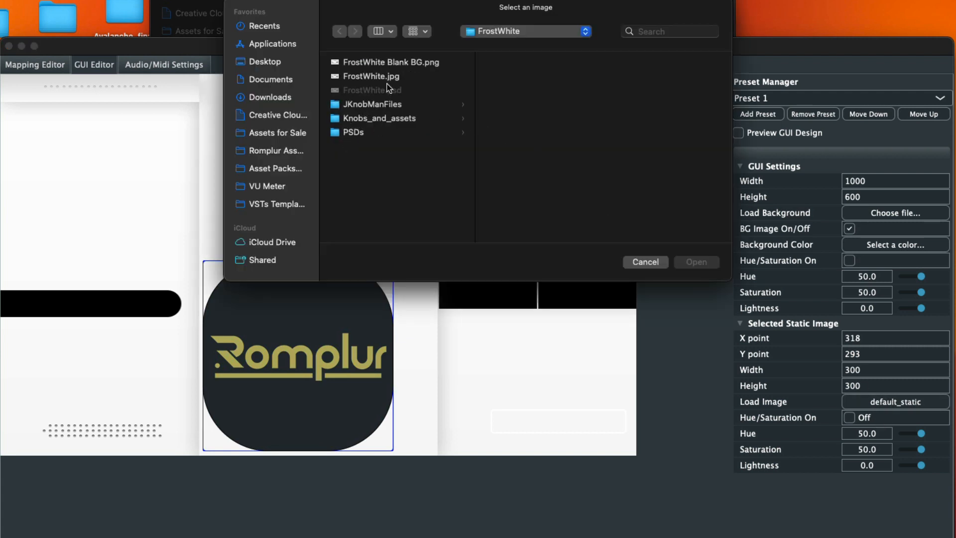
{"action": "left_click", "coordinate": [368, 121]}
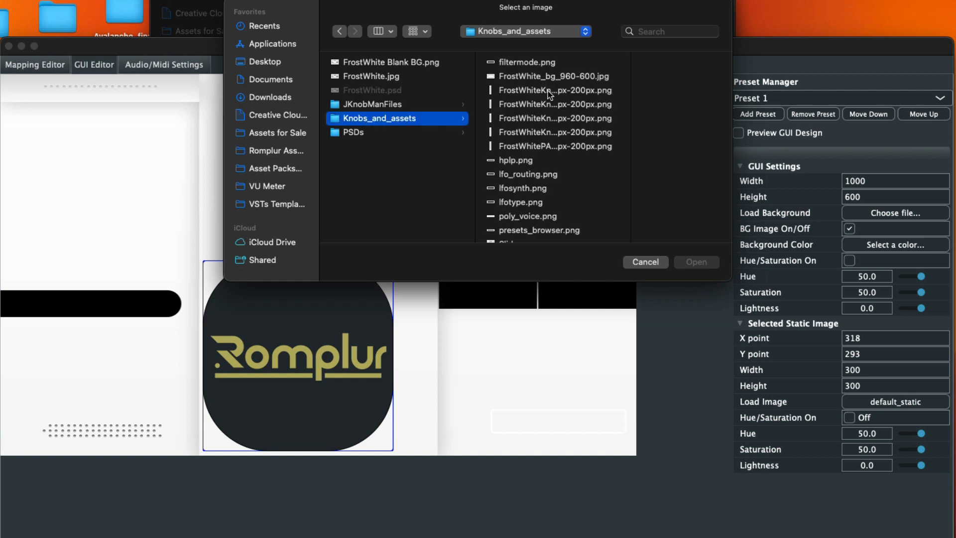
{"action": "scroll", "coordinate": [533, 173], "scroll_direction": "down", "scroll_amount": 5}
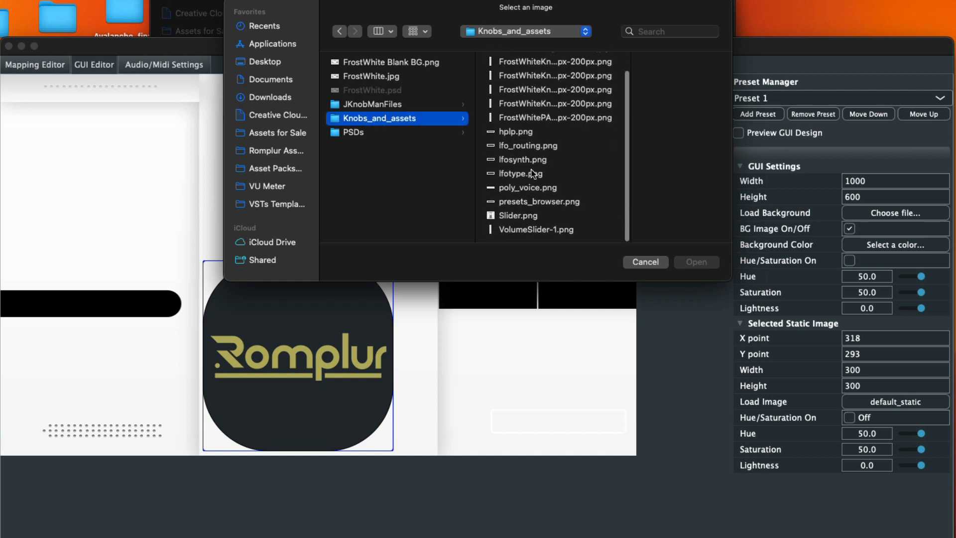
{"action": "left_click", "coordinate": [511, 229]}
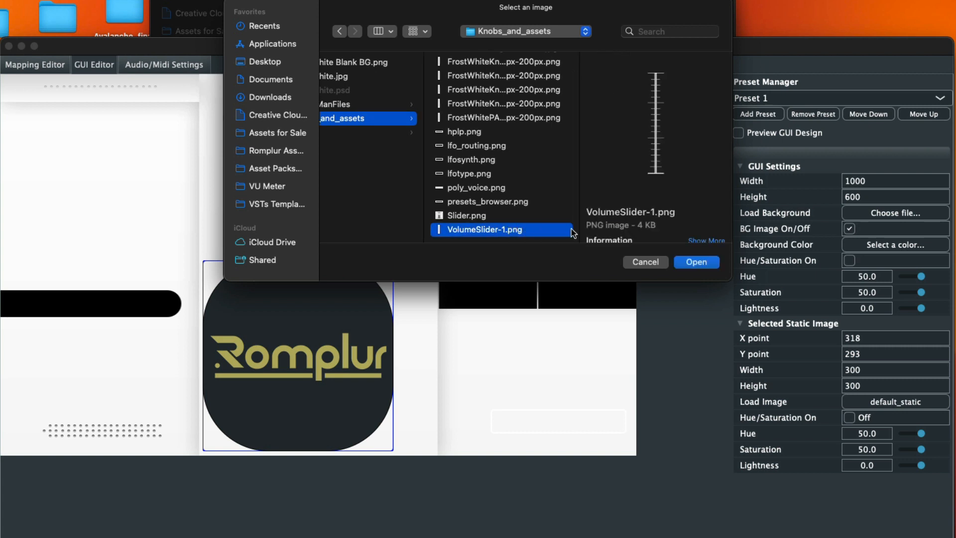
{"action": "left_click", "coordinate": [695, 262]}
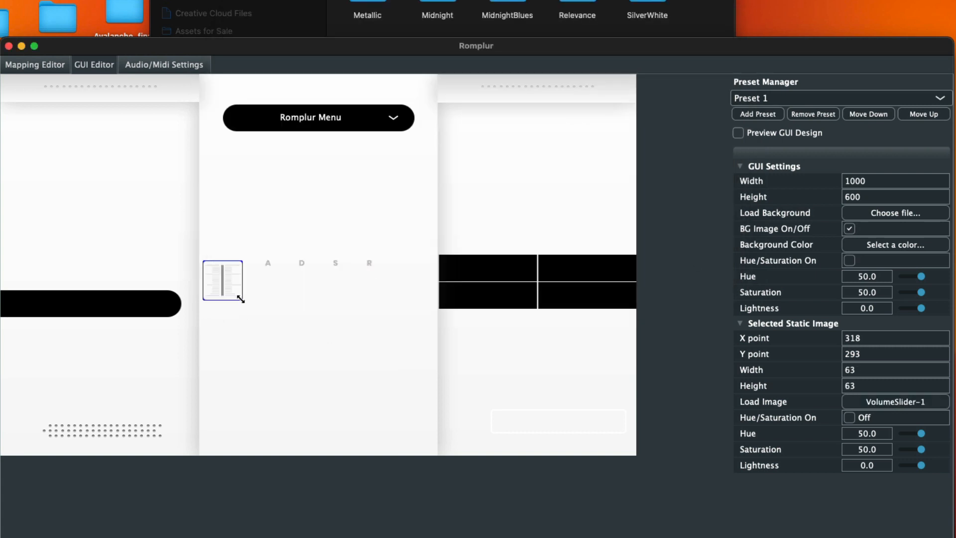
Resize the slider track image to about 38 by 260 and align it under the A label at about X 402, Y 296.
{"action": "left_click_drag", "start_coordinate": [241, 298], "coordinate": [230, 431]}
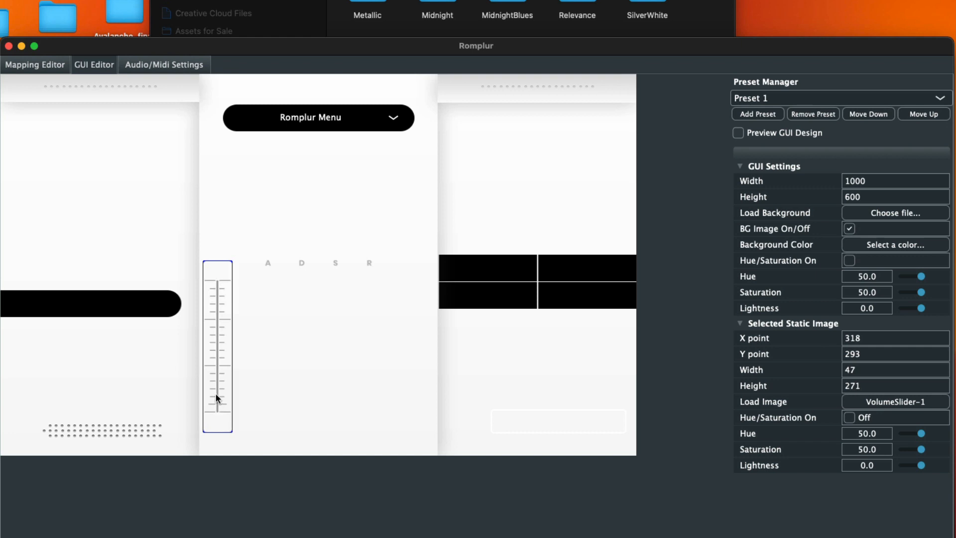
{"action": "left_click_drag", "start_coordinate": [216, 394], "coordinate": [268, 399]}
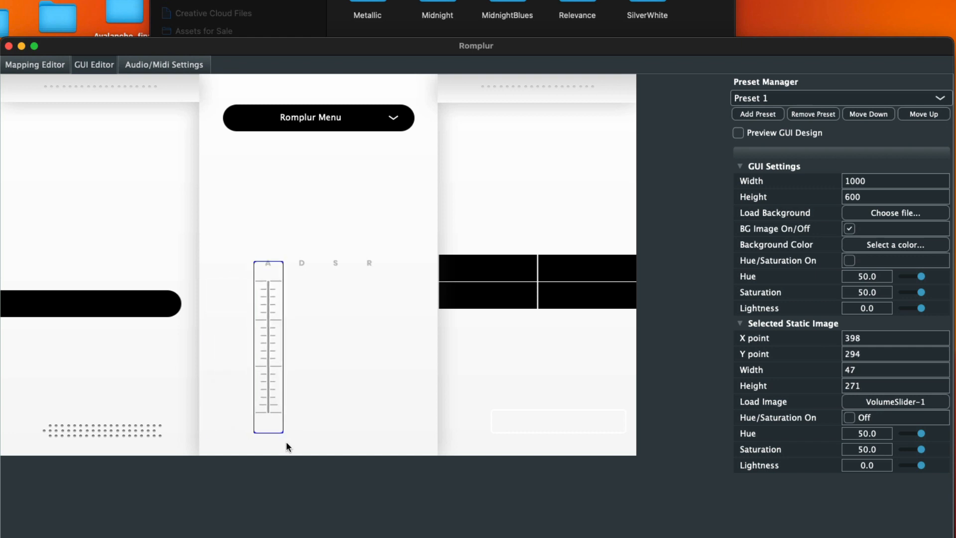
{"action": "left_click_drag", "start_coordinate": [282, 431], "coordinate": [272, 402]}
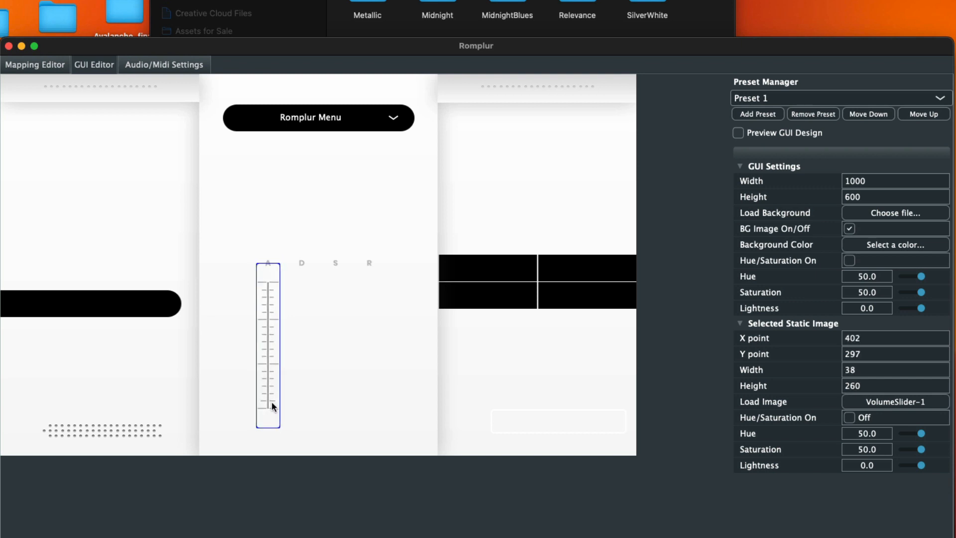
{"action": "left_click", "coordinate": [310, 374]}
{"action": "left_click", "coordinate": [265, 366]}
{"action": "left_click_drag", "start_coordinate": [266, 360], "coordinate": [266, 359]}
Duplicate the slider track twice, placing the copies under D at about X 453, Y 296 and under S at about X 509, Y 295.
{"action": "key", "text": "super+d"}
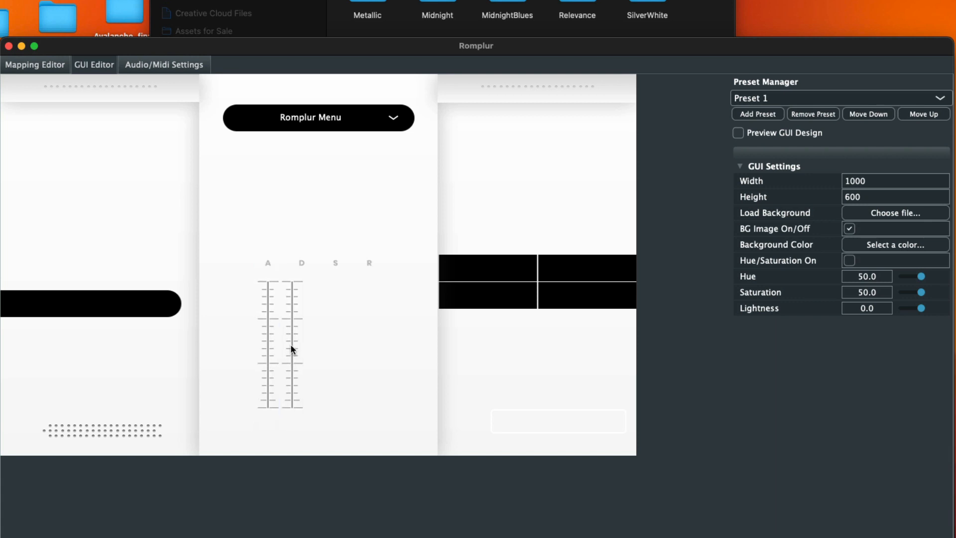
{"action": "left_click_drag", "start_coordinate": [291, 349], "coordinate": [299, 348]}
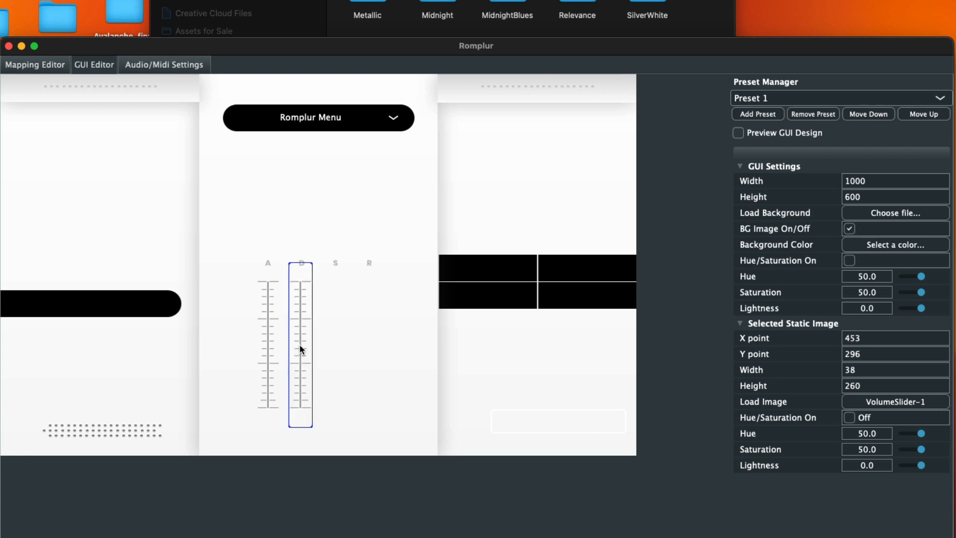
{"action": "key", "text": "super+d"}
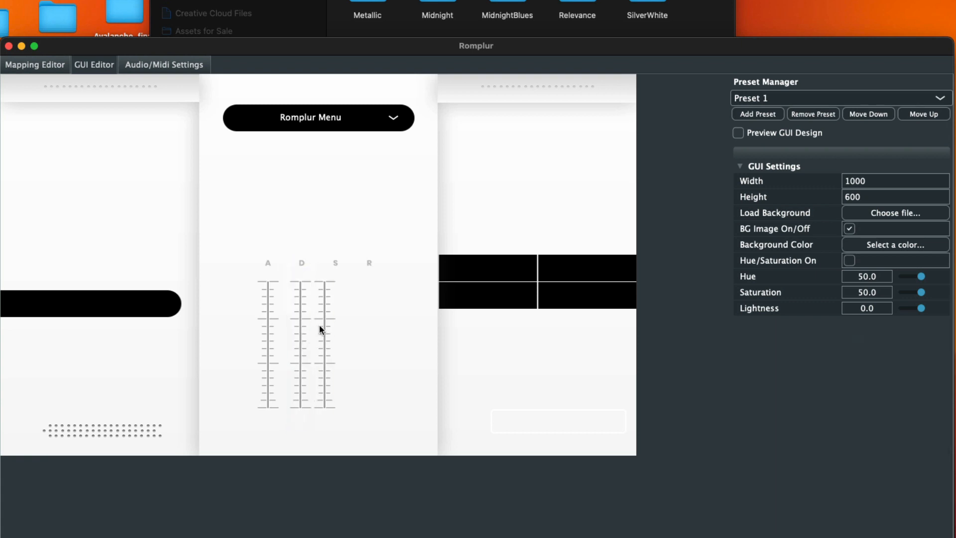
{"action": "left_click_drag", "start_coordinate": [319, 325], "coordinate": [333, 323]}
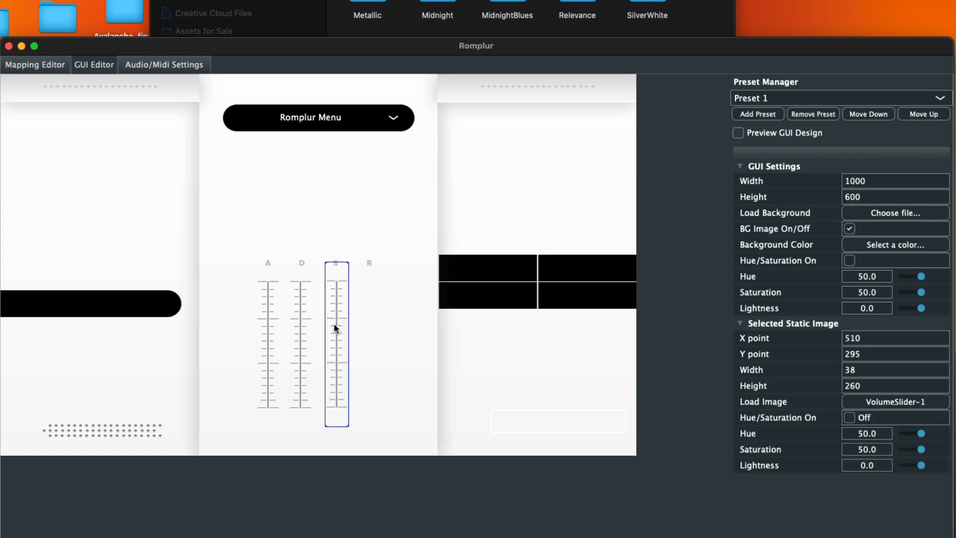
{"action": "key", "text": "Left"}
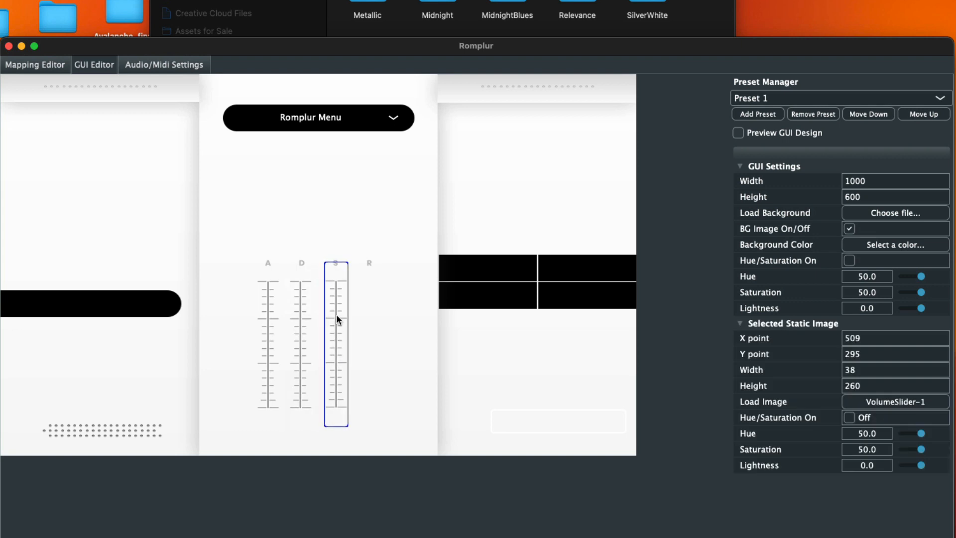
Duplicate the S slider track and align the copy under the R label at about X 562, Y 295.
{"action": "key", "text": "super+d"}
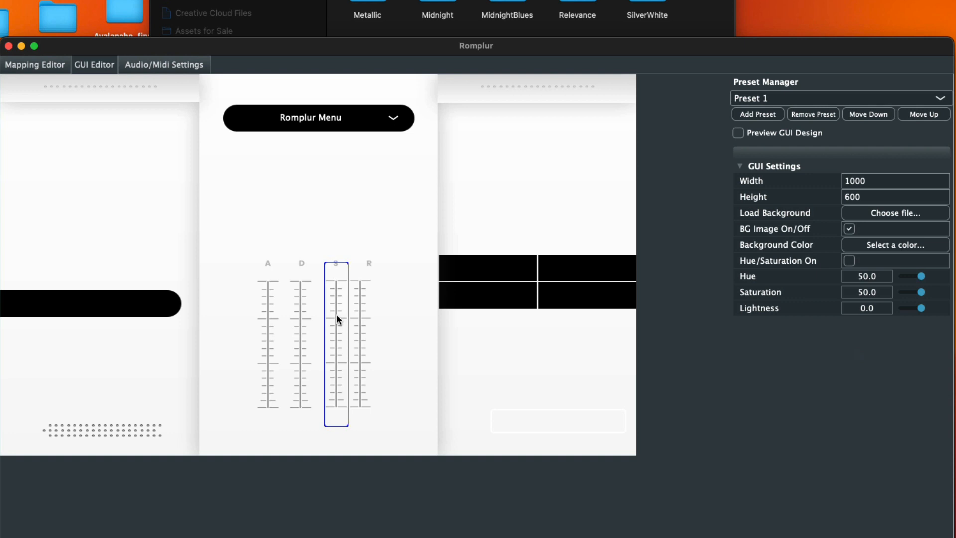
{"action": "left_click", "coordinate": [361, 324]}
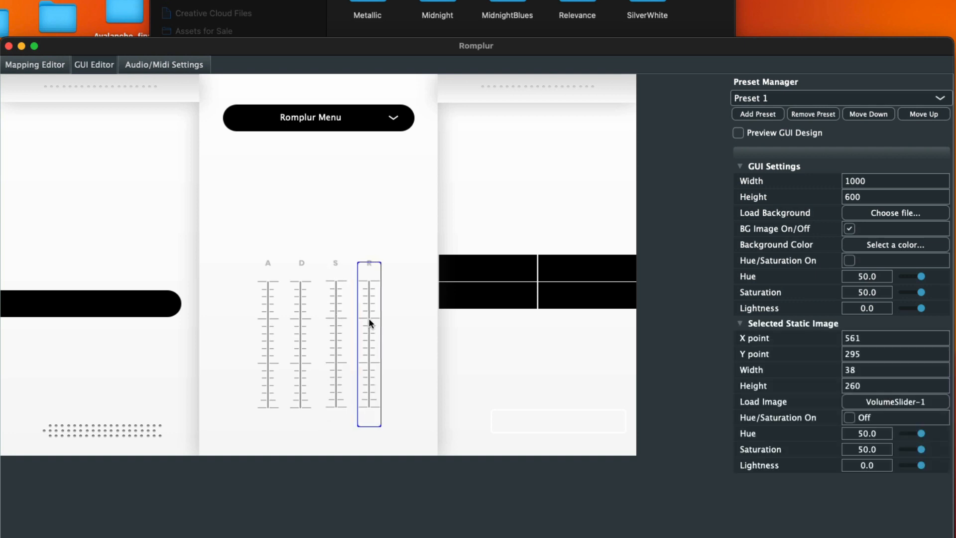
{"action": "left_click_drag", "start_coordinate": [369, 319], "coordinate": [370, 319]}
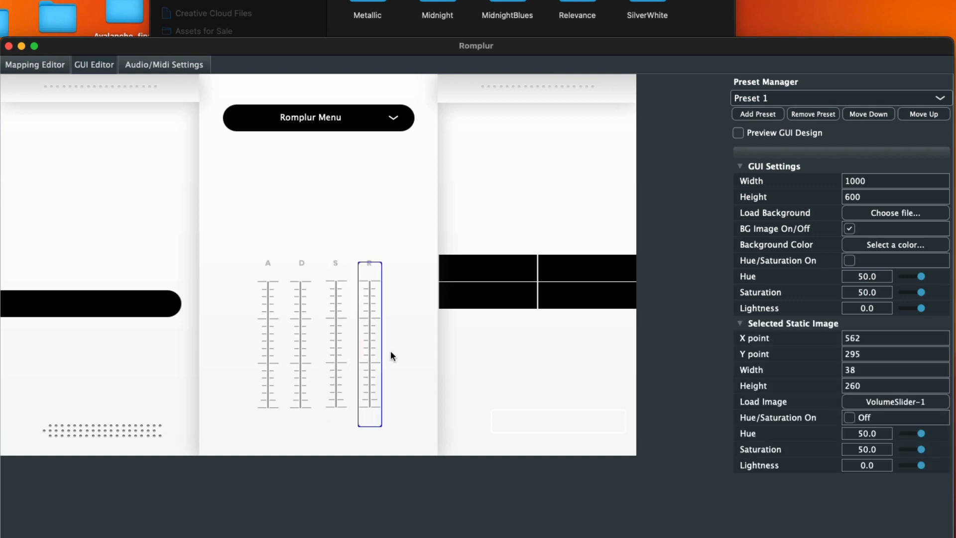
{"action": "left_click", "coordinate": [414, 426]}
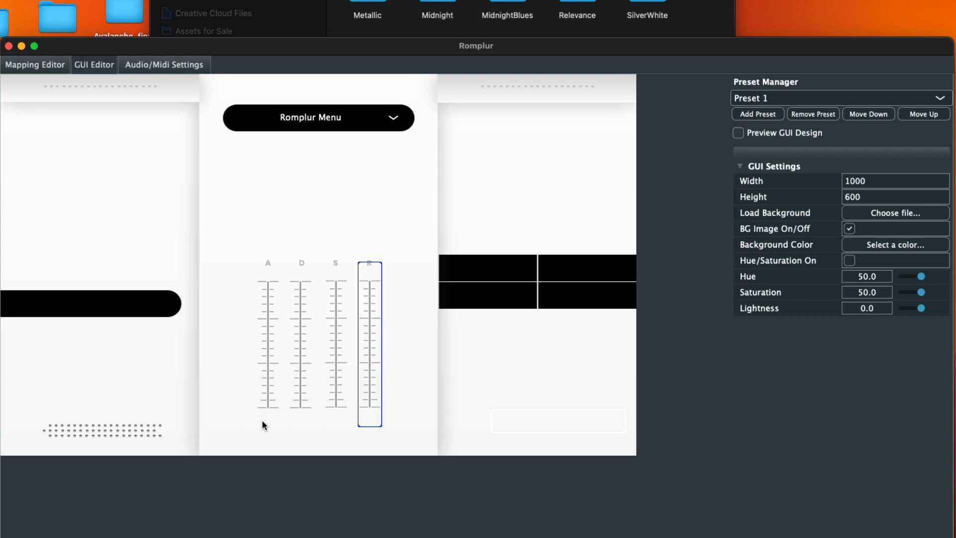
Add a fader to the center panel and move it onto the A slider track at about X 397, Y 378.
{"action": "left_click", "coordinate": [269, 384]}
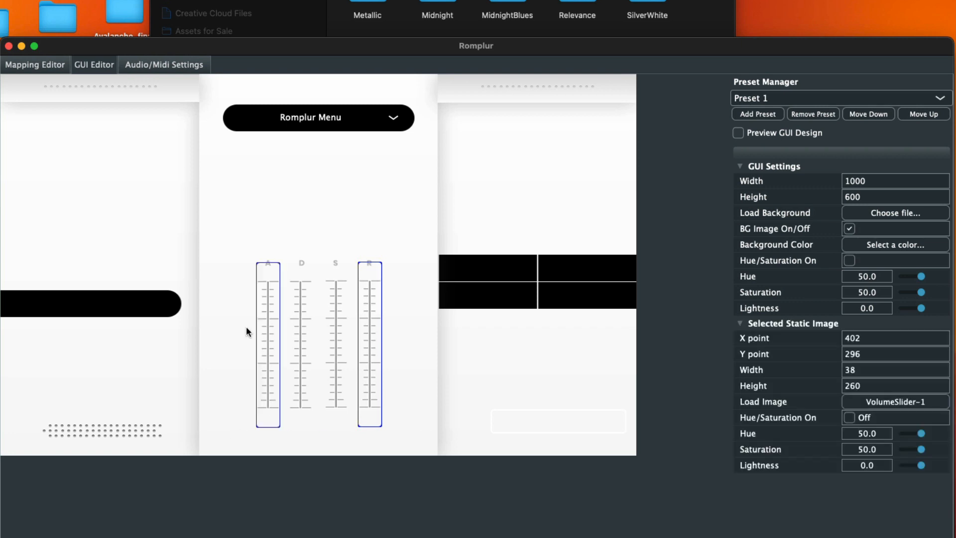
{"action": "left_click", "coordinate": [224, 331]}
{"action": "right_click", "coordinate": [222, 328]}
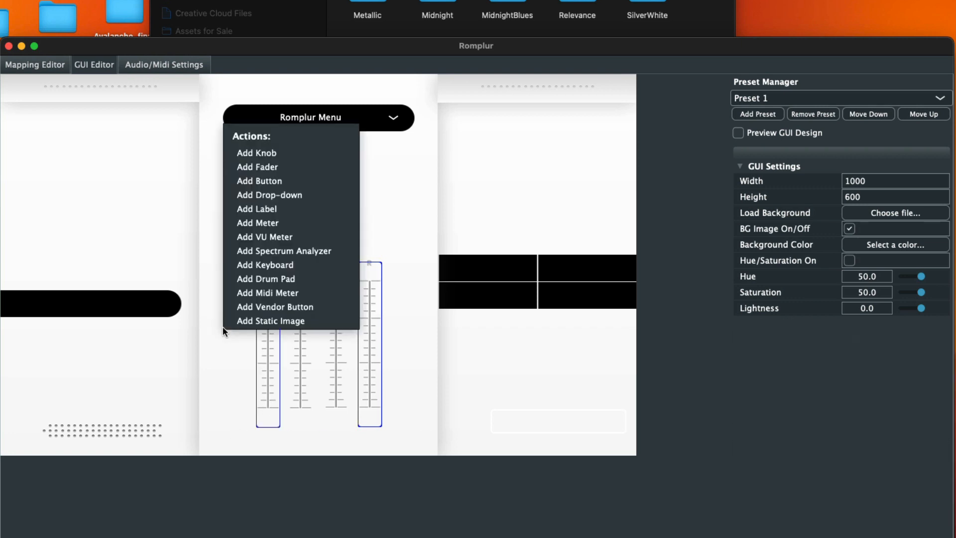
{"action": "left_click", "coordinate": [274, 168]}
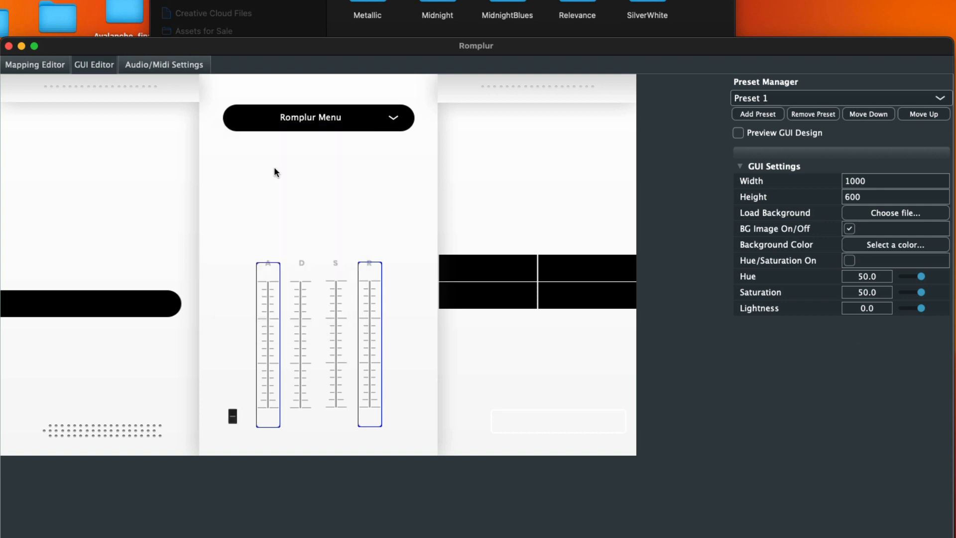
{"action": "left_click", "coordinate": [230, 383]}
{"action": "left_click_drag", "start_coordinate": [229, 384], "coordinate": [259, 377]}
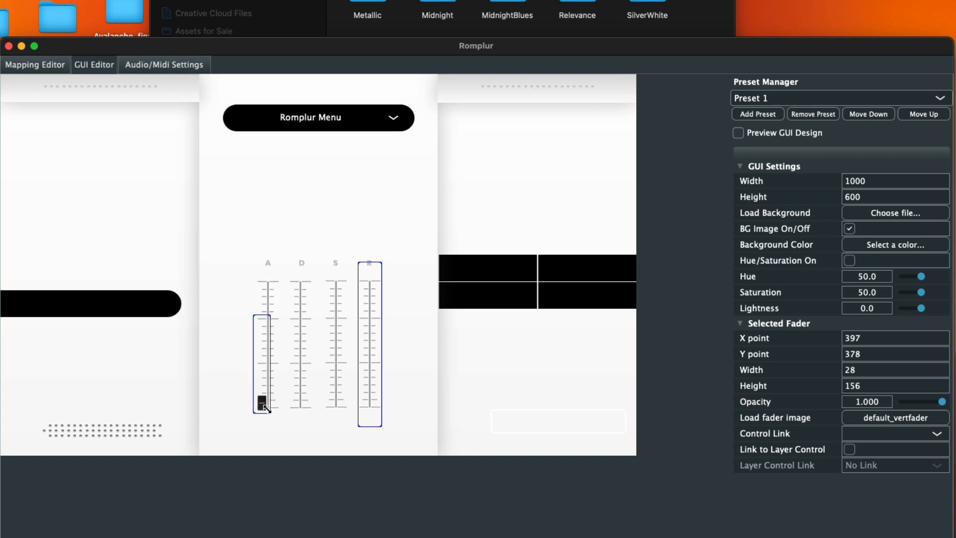
Resize the A fader to about 38 by 226 and align it over its track at X 402, Y 311.
{"action": "mouse_move", "coordinate": [271, 412]}
{"action": "left_mouse_down"}
{"action": "mouse_move", "coordinate": [276, 455]}
{"action": "mouse_move", "coordinate": [267, 389]}
{"action": "mouse_move", "coordinate": [267, 400]}
{"action": "left_mouse_up"}
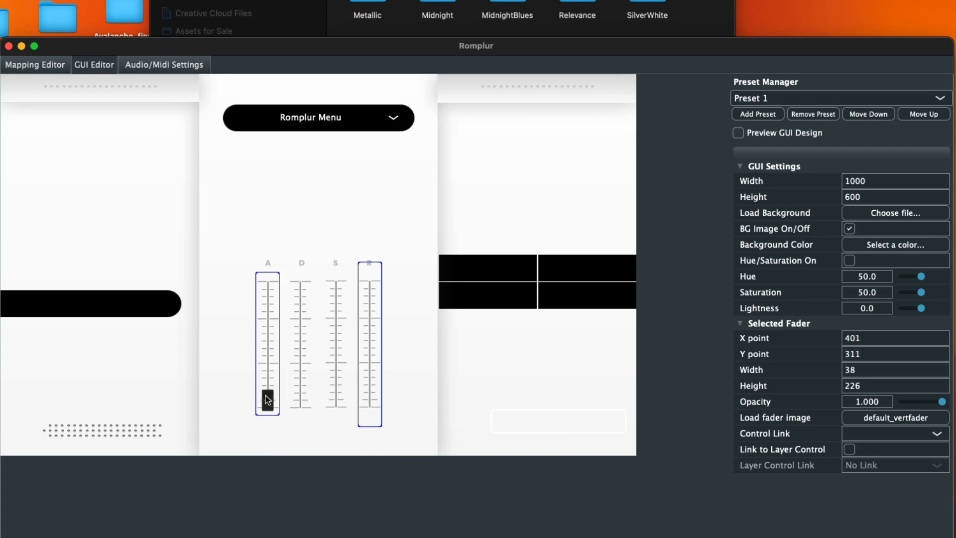
{"action": "left_click", "coordinate": [306, 360]}
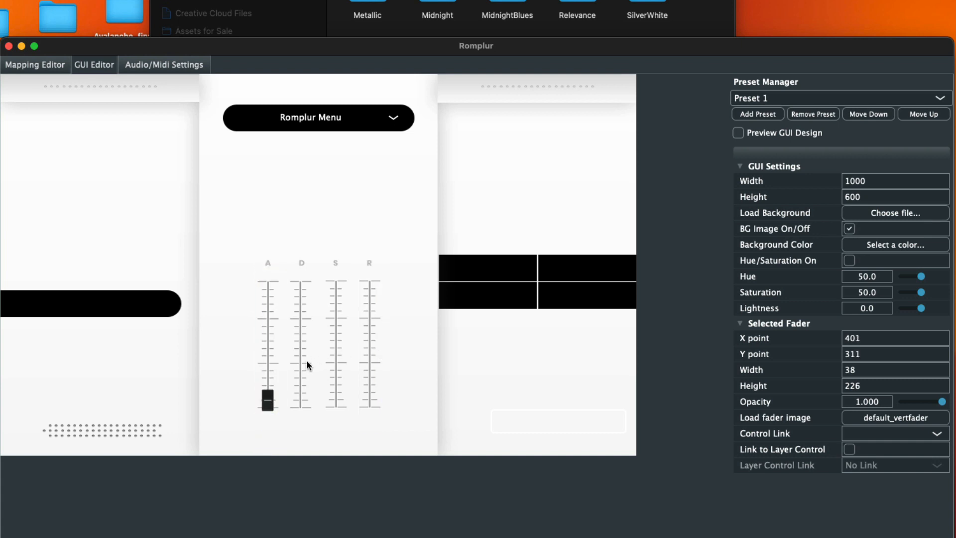
{"action": "left_click", "coordinate": [265, 397]}
{"action": "left_click_drag", "start_coordinate": [271, 398], "coordinate": [271, 398]}
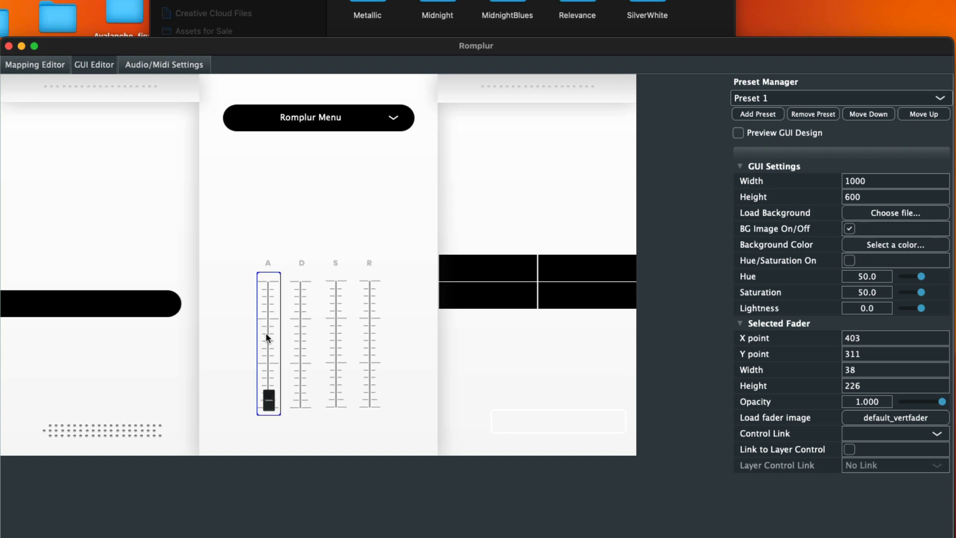
{"action": "left_click_drag", "start_coordinate": [266, 333], "coordinate": [266, 332]}
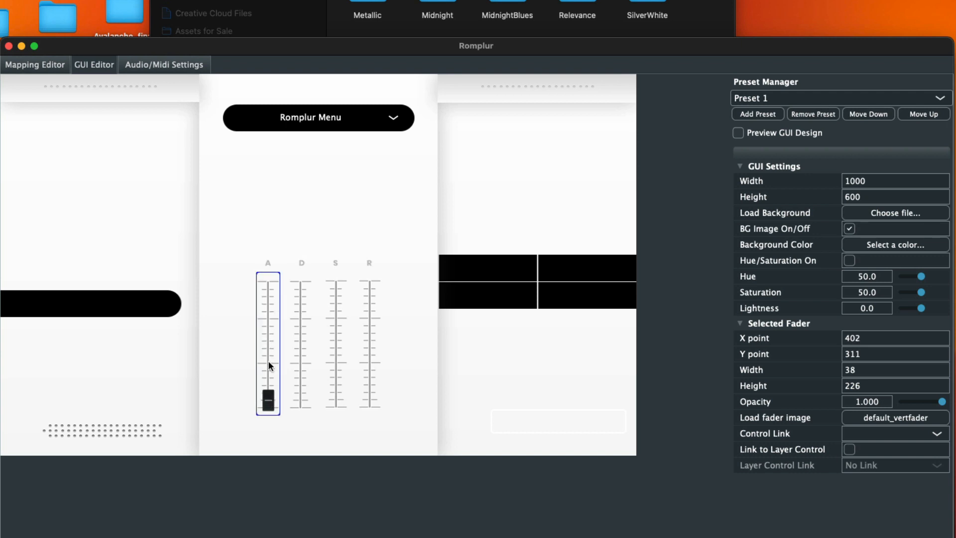
Load Slider.png from the Knobs_and_assets folder as the A fader's image.
{"action": "left_click", "coordinate": [907, 422]}
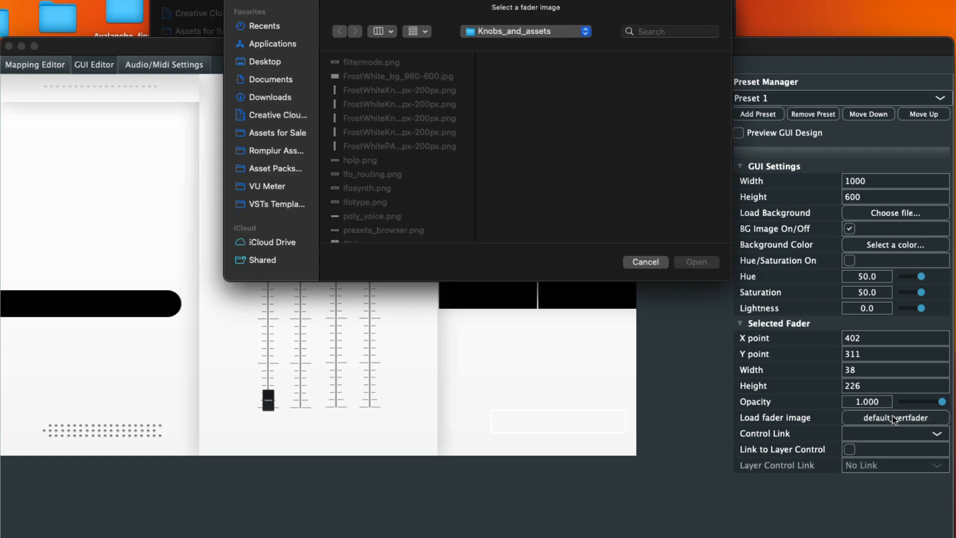
{"action": "scroll", "coordinate": [385, 134], "scroll_direction": "down", "scroll_amount": 2}
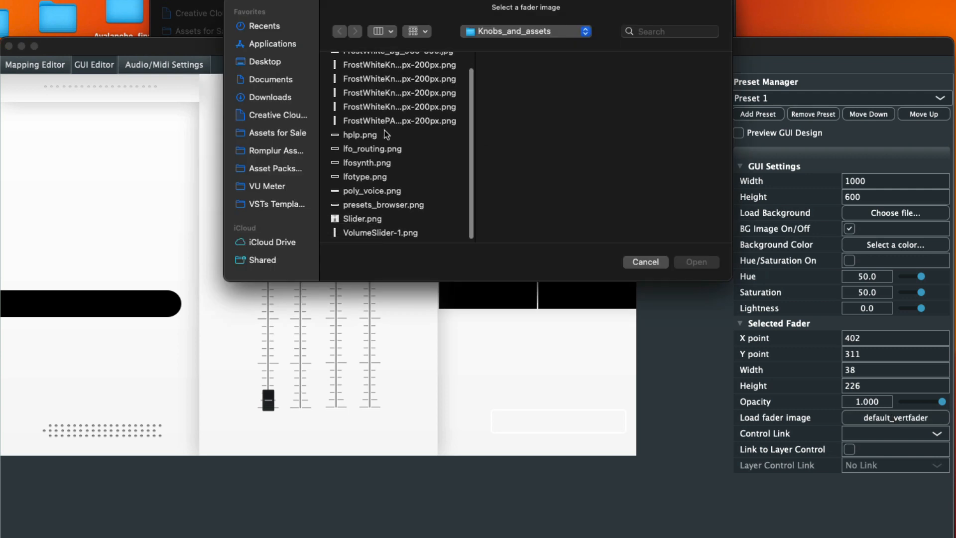
{"action": "left_click", "coordinate": [369, 216]}
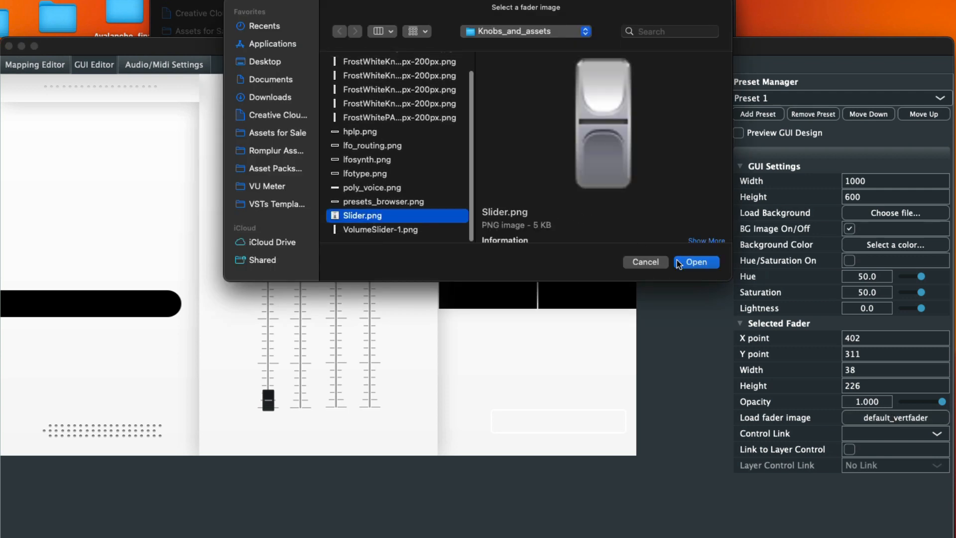
{"action": "left_click", "coordinate": [693, 265]}
Resize the A fader to about 45 by 223, align it at about X 400, Y 313, and duplicate it.
{"action": "left_click_drag", "start_coordinate": [266, 317], "coordinate": [264, 417]}
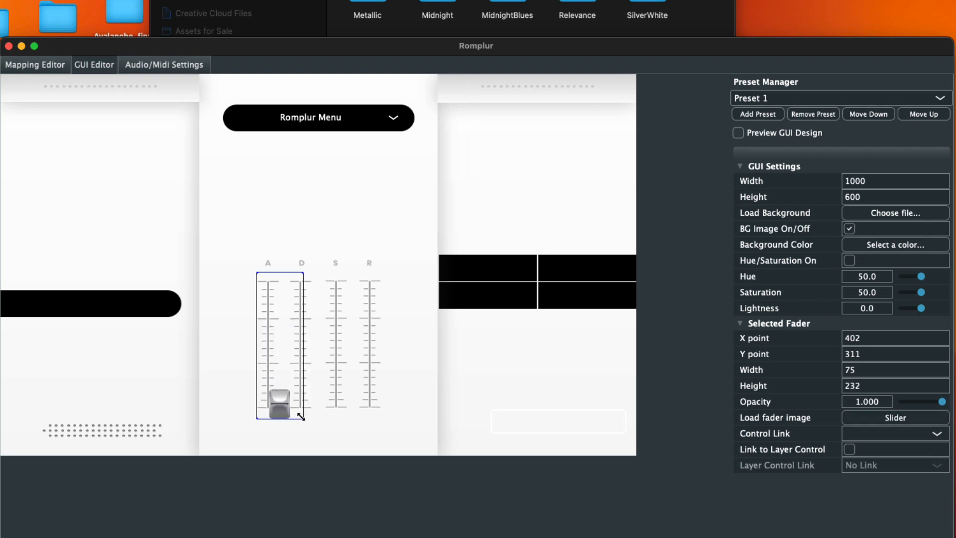
{"action": "left_click_drag", "start_coordinate": [300, 417], "coordinate": [273, 405]}
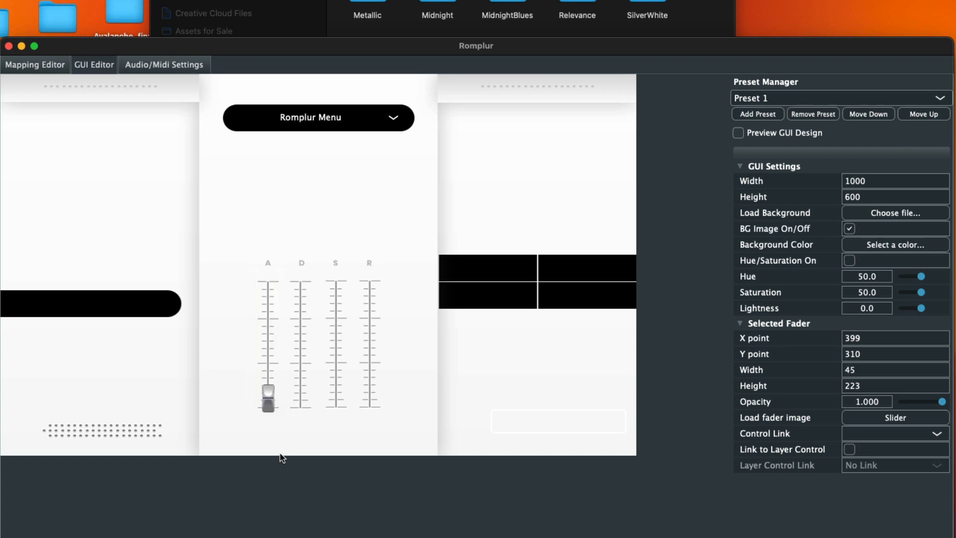
{"action": "left_click_drag", "start_coordinate": [271, 405], "coordinate": [271, 408]}
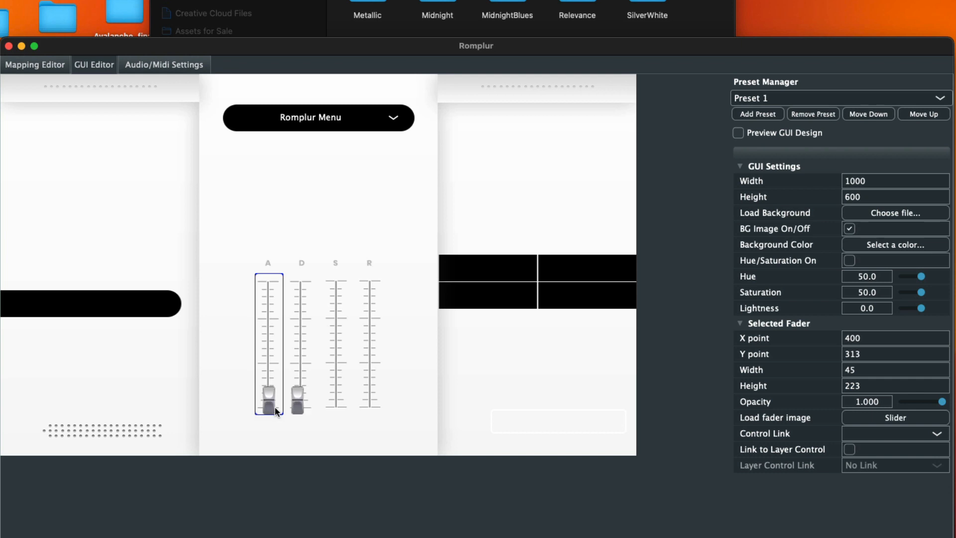
Align the duplicated fader over the D track at about X 450, Y 313, and place another copy over S at about X 506, Y 312.
{"action": "left_click", "coordinate": [300, 404]}
{"action": "left_click_drag", "start_coordinate": [301, 404], "coordinate": [304, 404]}
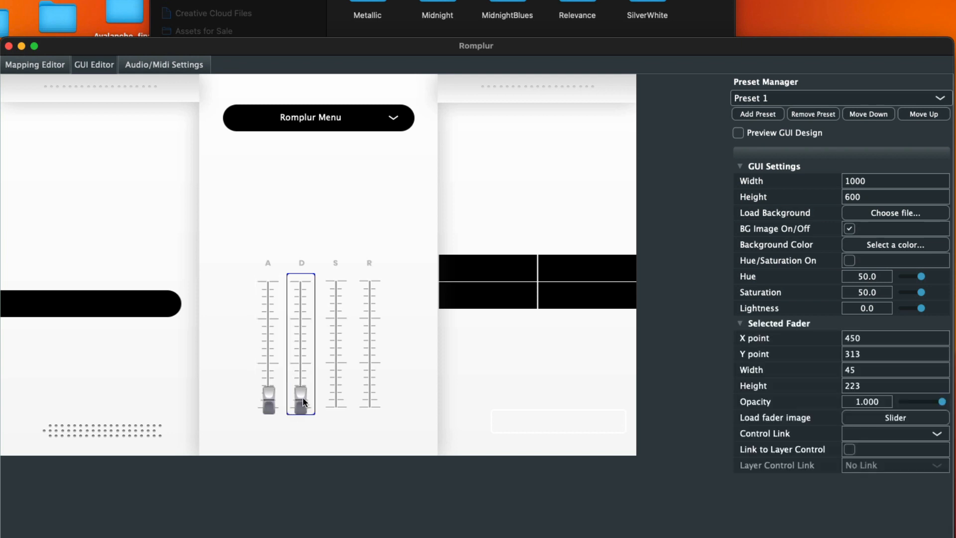
{"action": "left_click_drag", "start_coordinate": [303, 399], "coordinate": [303, 397]}
{"action": "key", "text": "super+d"}
{"action": "left_click_drag", "start_coordinate": [332, 403], "coordinate": [340, 402]}
{"action": "key", "text": "Left"}
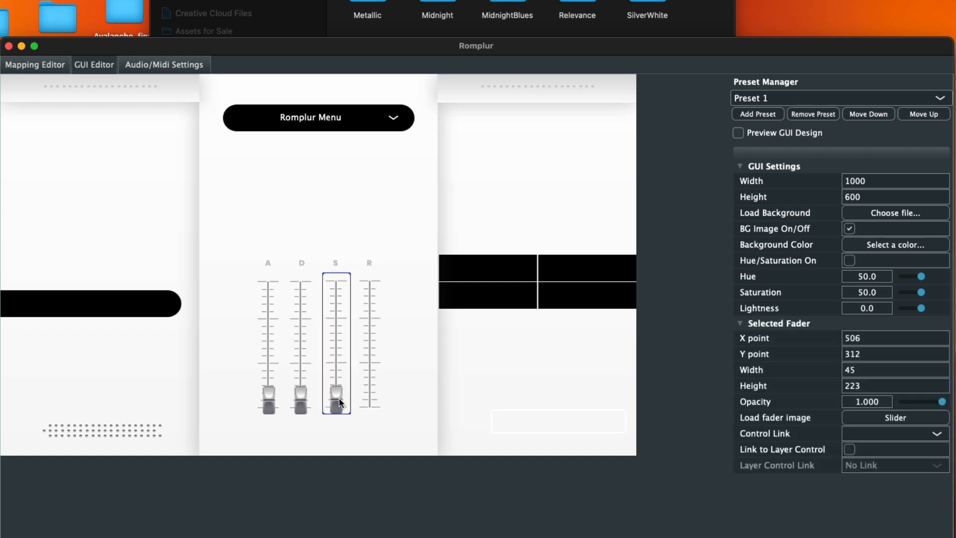
Duplicate the S fader and align the copy over the R track at about X 560, Y 312.
{"action": "key", "text": "super+d"}
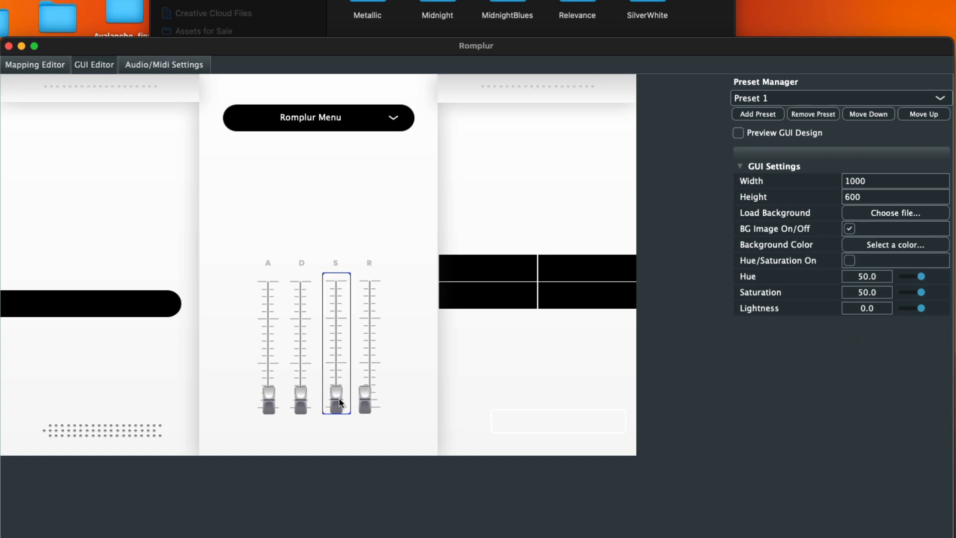
{"action": "left_click_drag", "start_coordinate": [365, 399], "coordinate": [372, 399]}
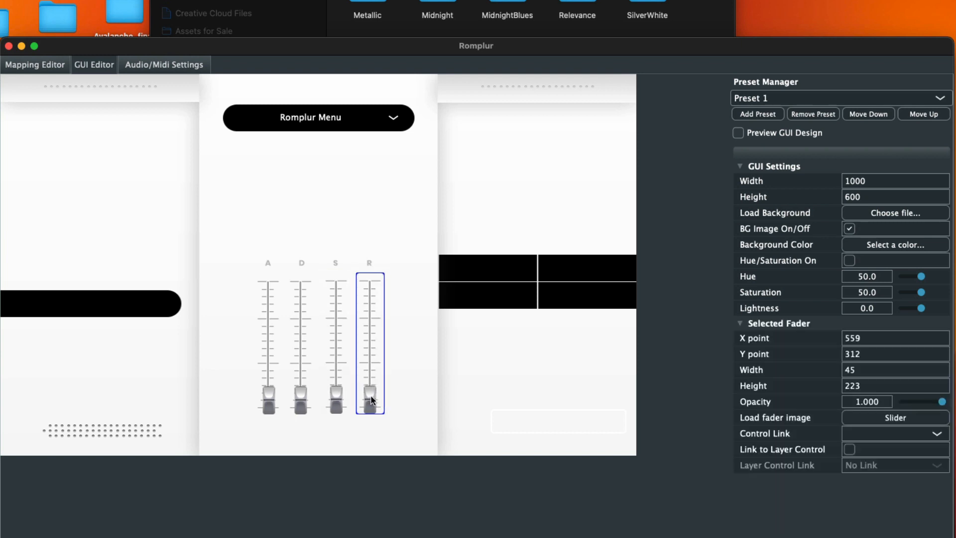
{"action": "key", "text": "Right"}
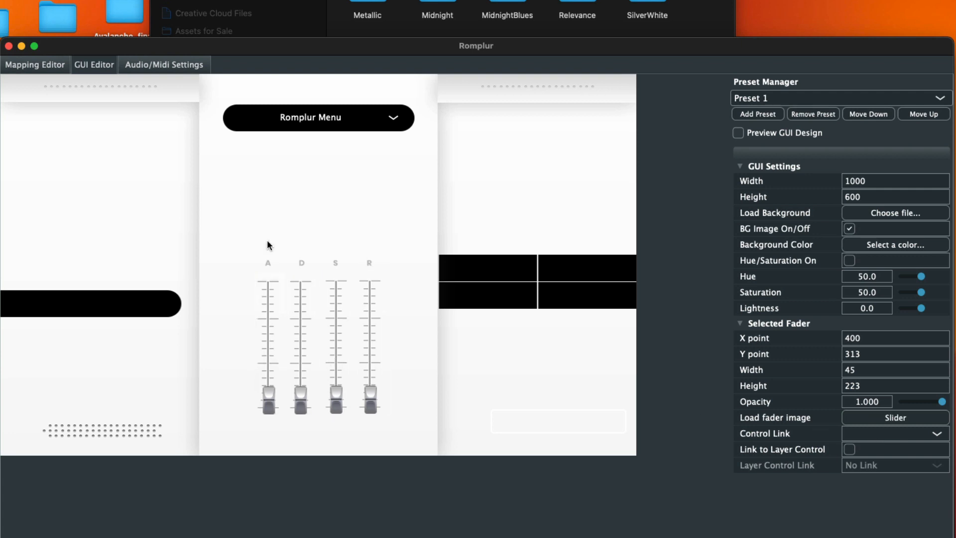
Set the control link of the A fader to Attack and of the D fader to Decay.
{"action": "left_click", "coordinate": [908, 434]}
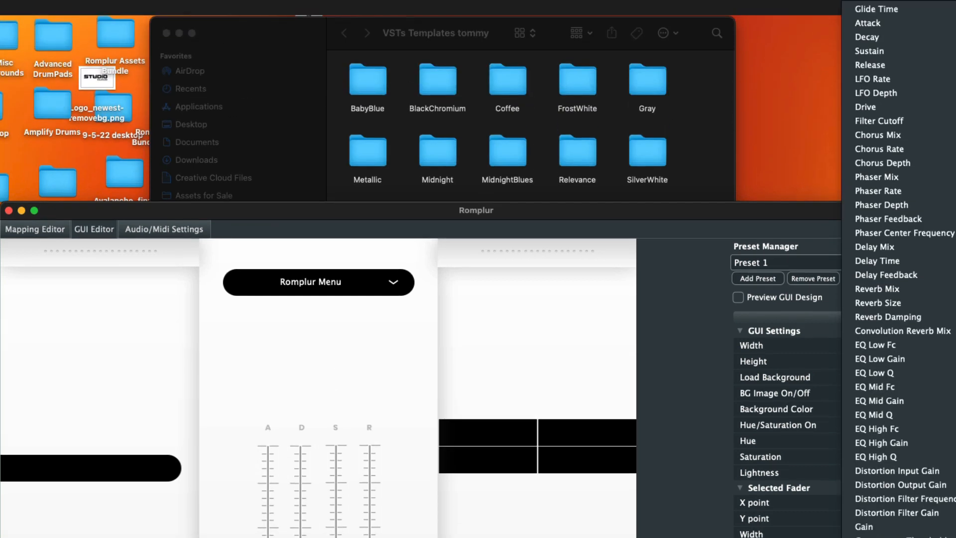
{"action": "left_click", "coordinate": [868, 23]}
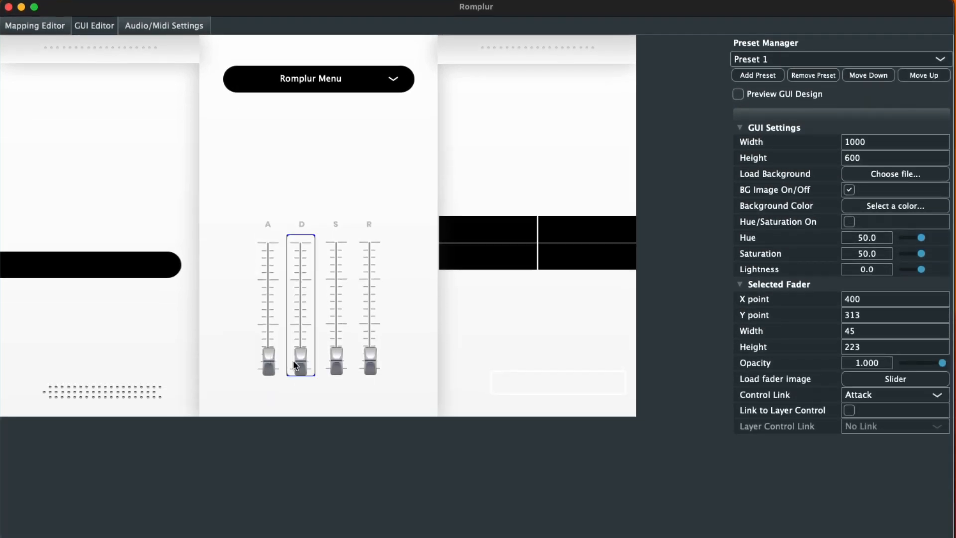
{"action": "left_click", "coordinate": [294, 514]}
{"action": "left_click", "coordinate": [926, 396]}
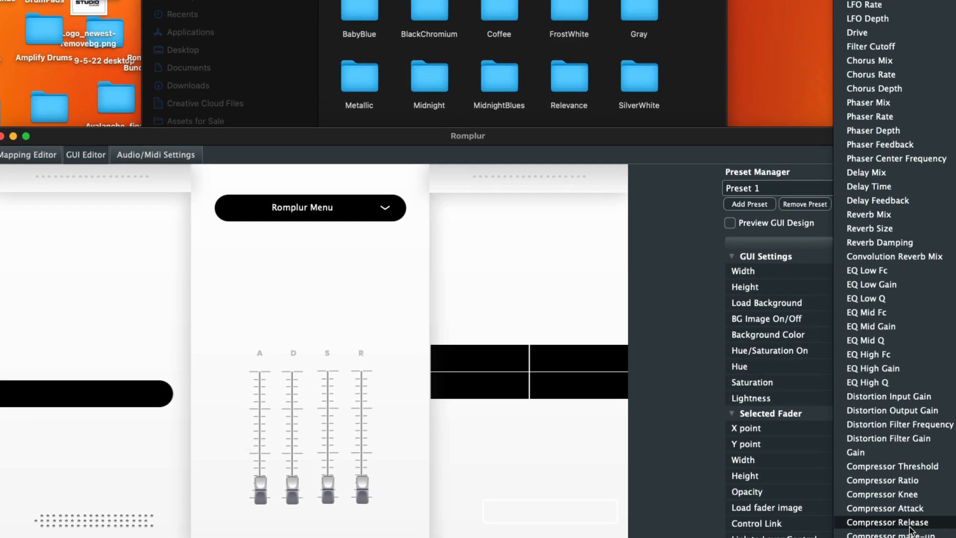
{"action": "left_click", "coordinate": [862, 27]}
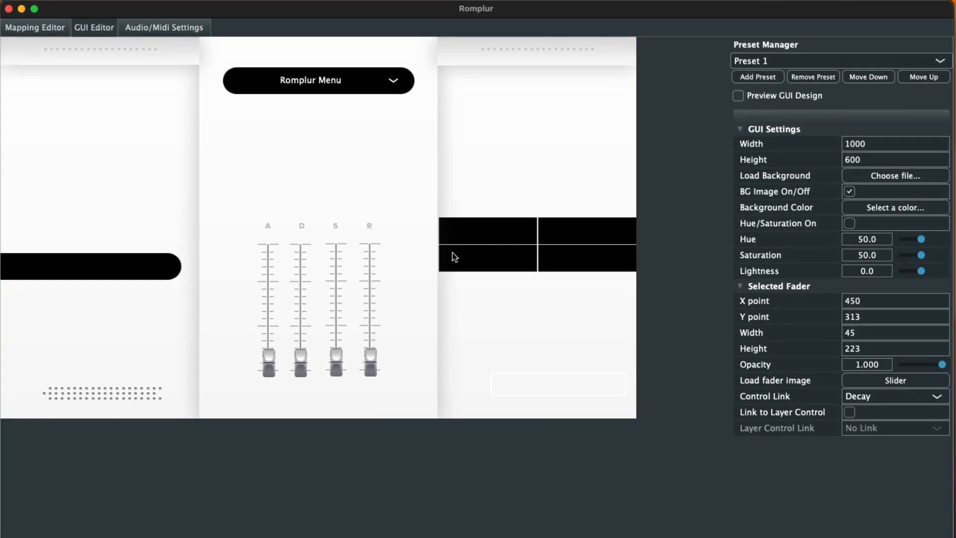
Link the S fader to the Sustain control and the R fader to the Release control.
{"action": "left_click", "coordinate": [343, 368]}
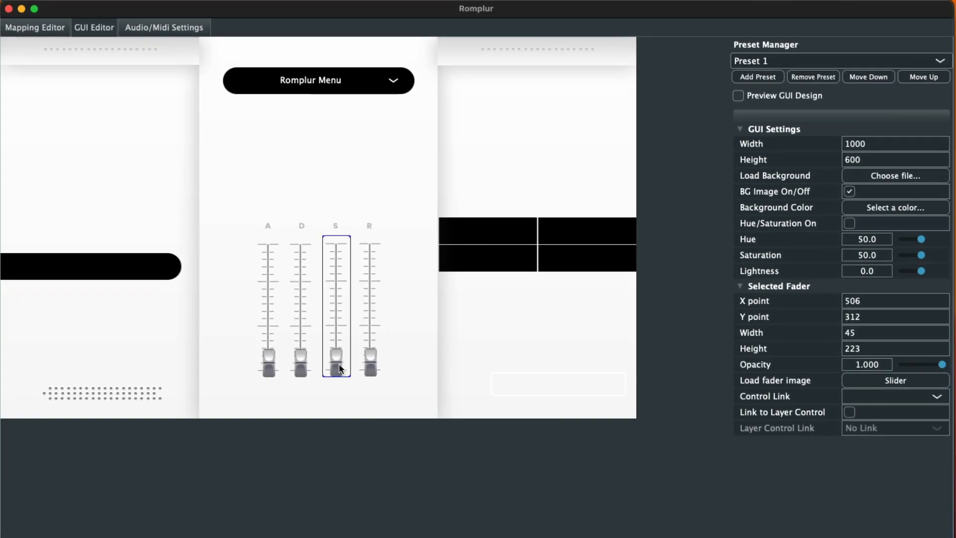
{"action": "left_click", "coordinate": [889, 398]}
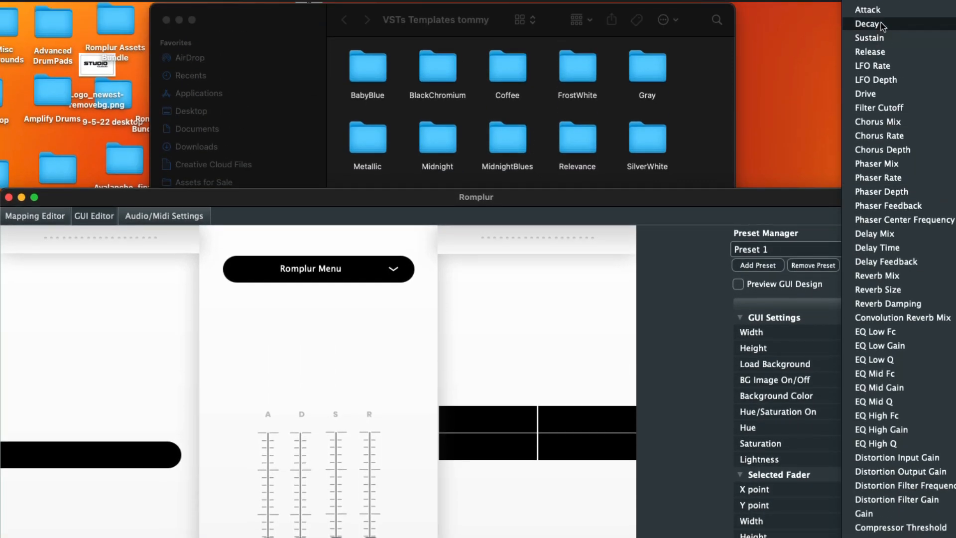
{"action": "left_click", "coordinate": [877, 40]}
{"action": "left_click", "coordinate": [368, 366]}
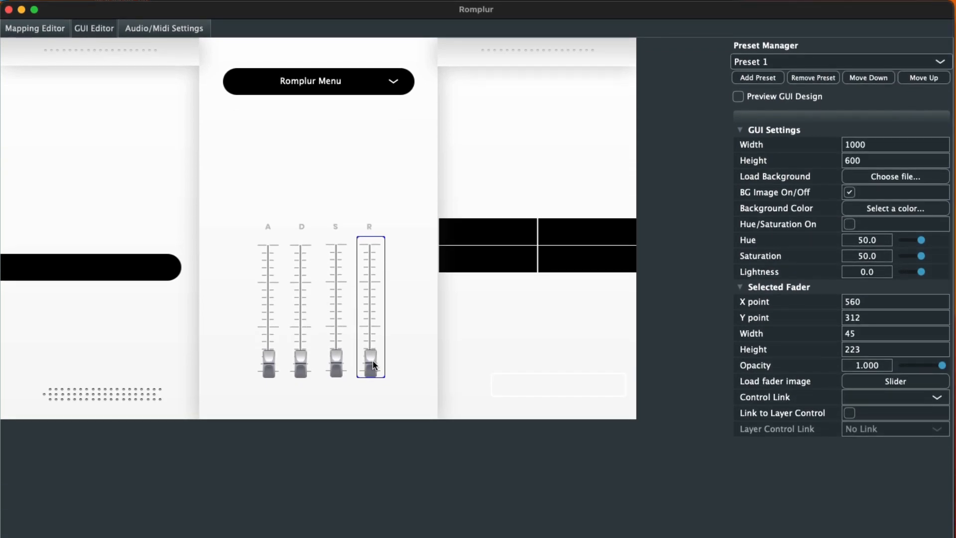
{"action": "left_click", "coordinate": [890, 398]}
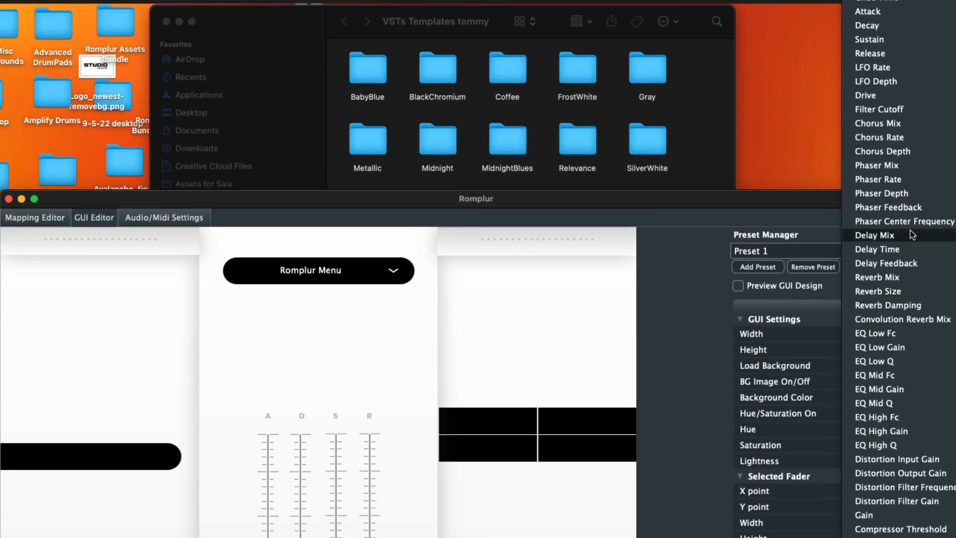
{"action": "left_click", "coordinate": [885, 57]}
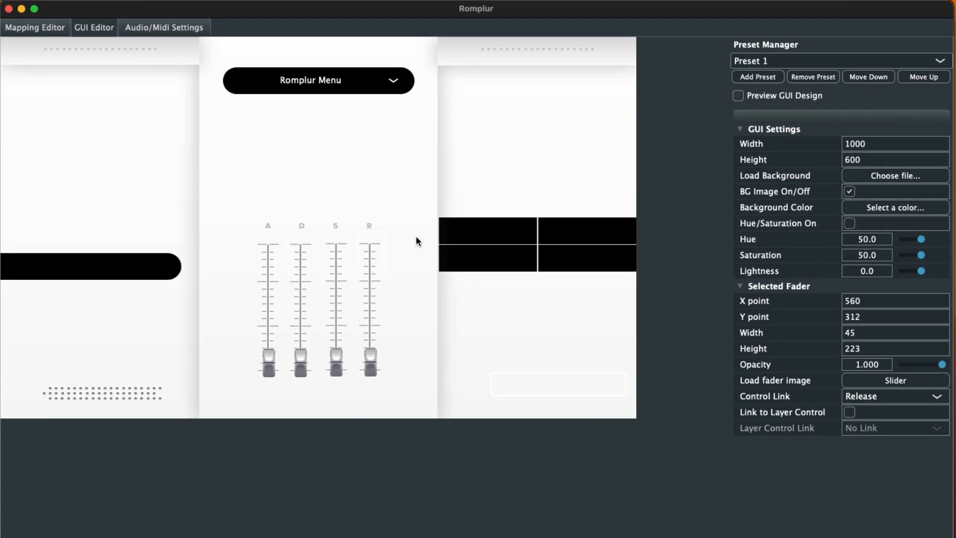
Add a spectrum analyzer between the drop-down and the ADSR labels at about X 338, Y 111, sized about 328 by 164.
{"action": "right_click", "coordinate": [106, 142]}
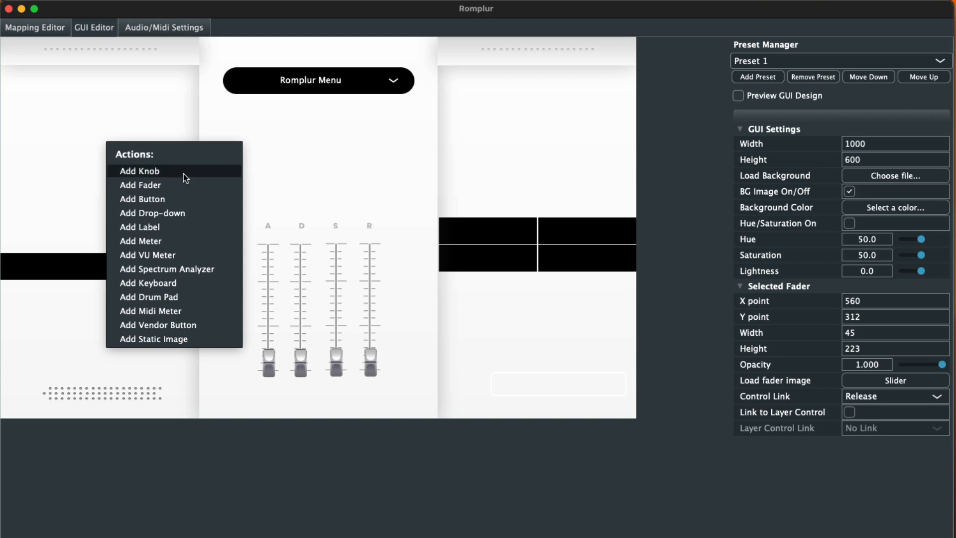
{"action": "left_click", "coordinate": [288, 157]}
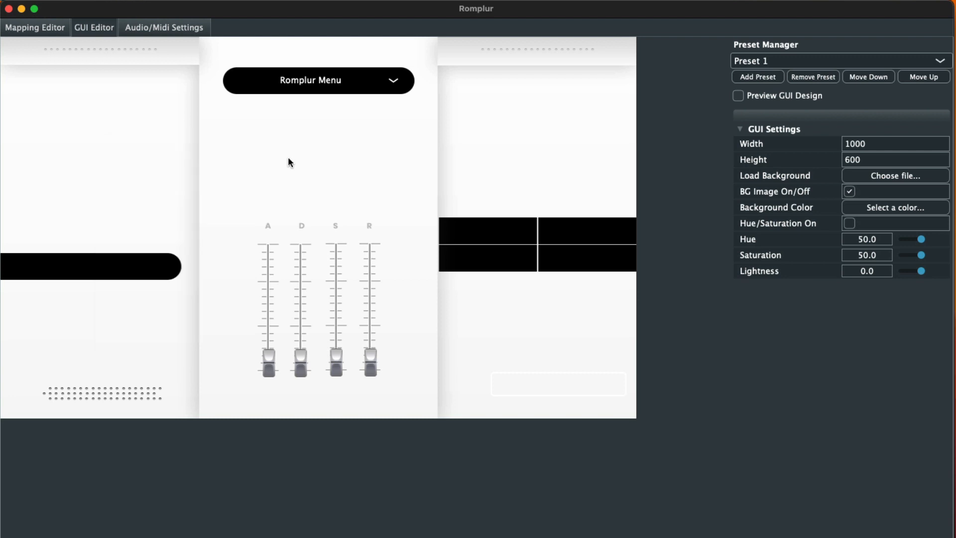
{"action": "right_click", "coordinate": [287, 149]}
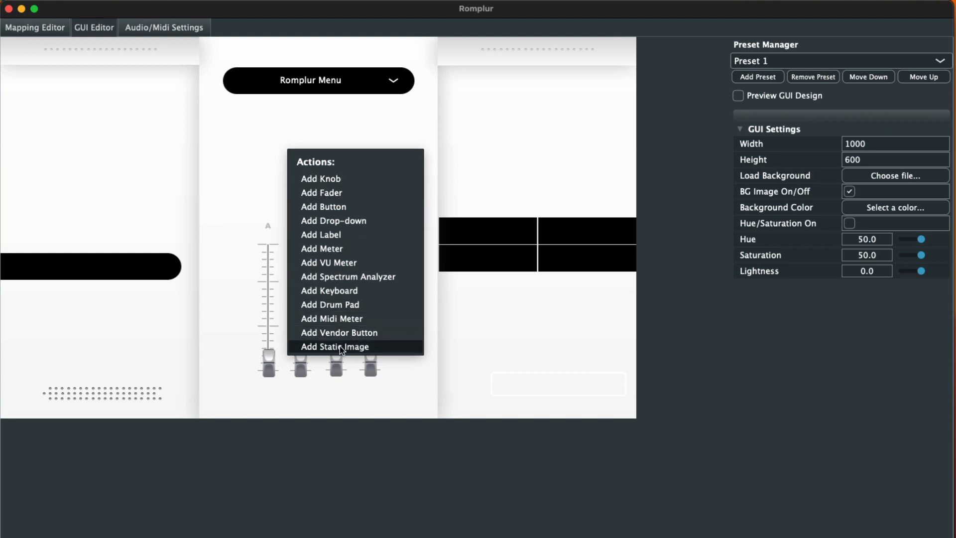
{"action": "left_click", "coordinate": [344, 278]}
{"action": "left_click_drag", "start_coordinate": [412, 325], "coordinate": [348, 158]}
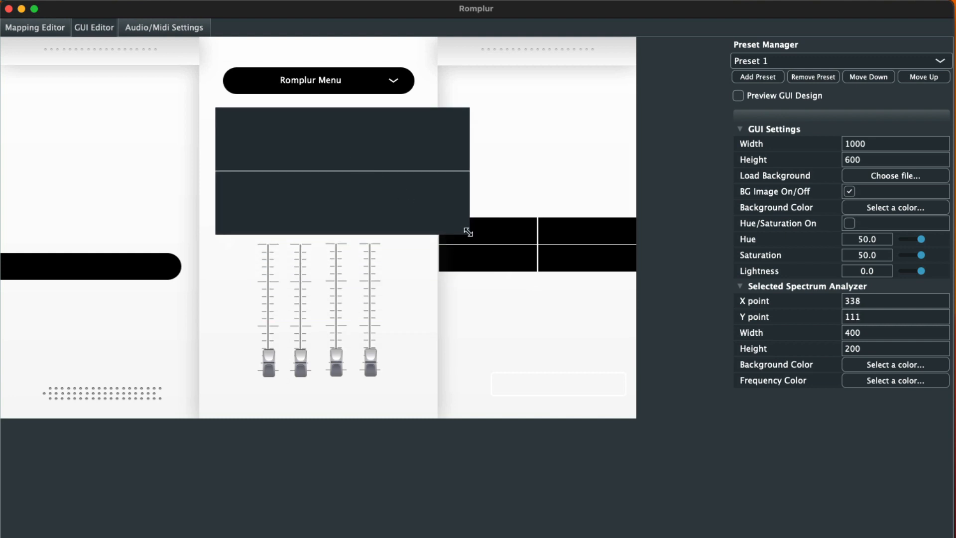
{"action": "left_click_drag", "start_coordinate": [468, 232], "coordinate": [422, 208]}
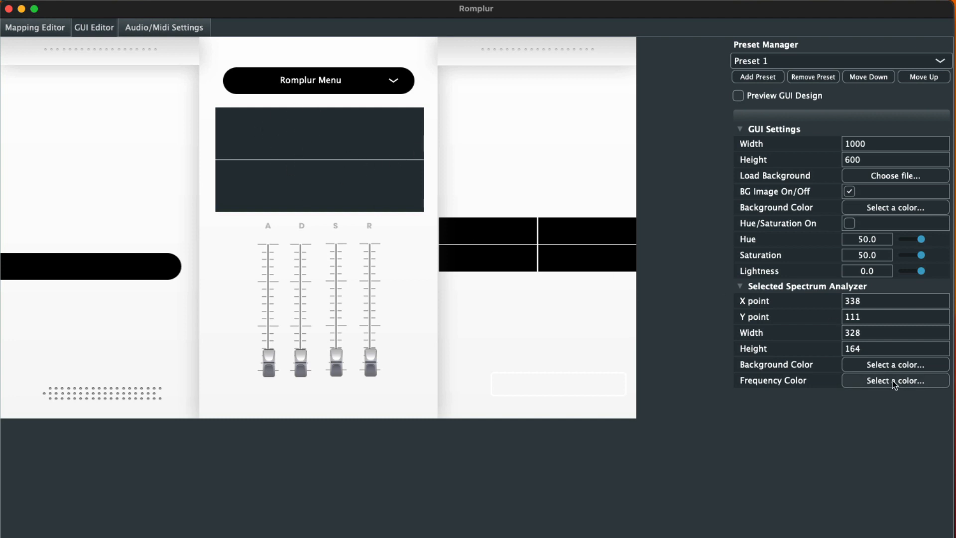
Make the spectrum analyzer's background color fully transparent by setting its alpha to 00.
{"action": "left_click", "coordinate": [872, 365]}
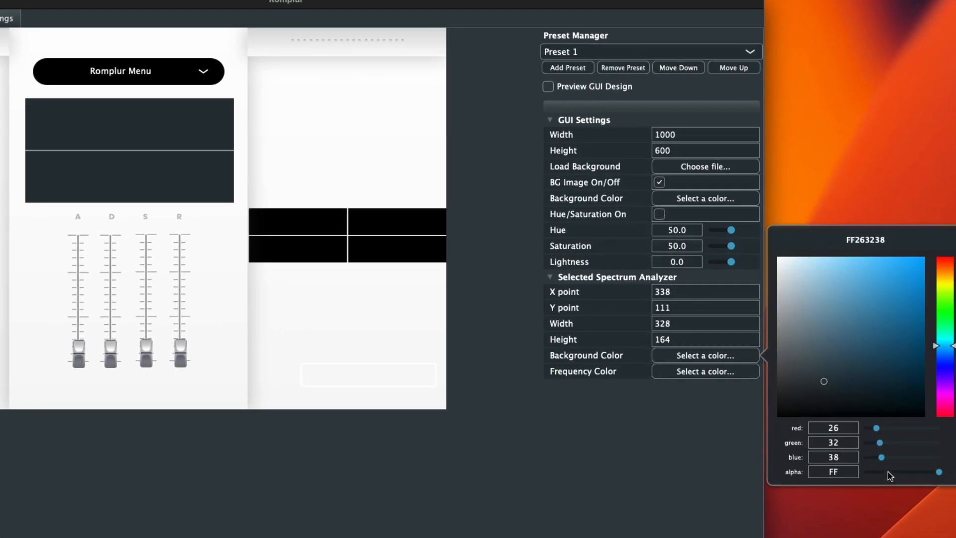
{"action": "left_click_drag", "start_coordinate": [887, 472], "coordinate": [864, 476]}
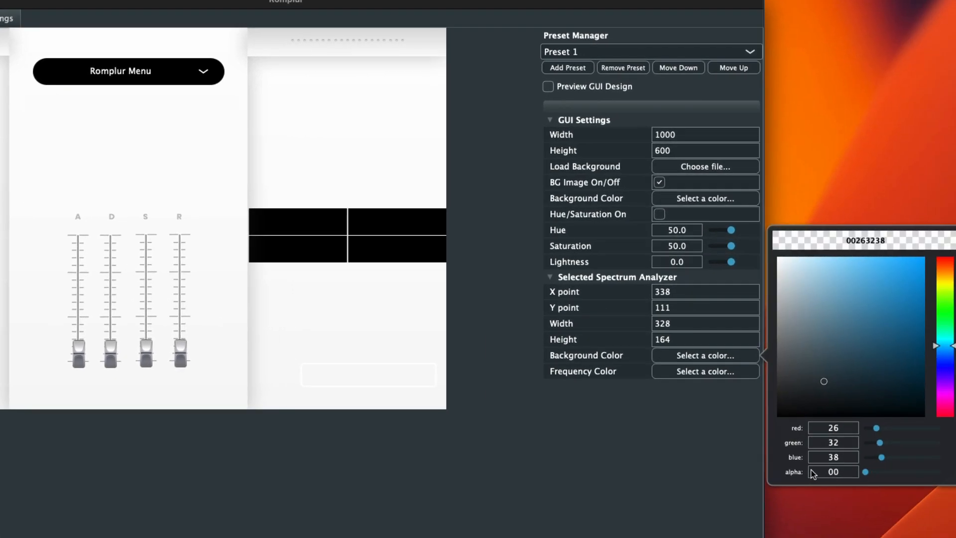
Set the spectrum analyzer's frequency color to dark teal FF047D84.
{"action": "left_click", "coordinate": [673, 373]}
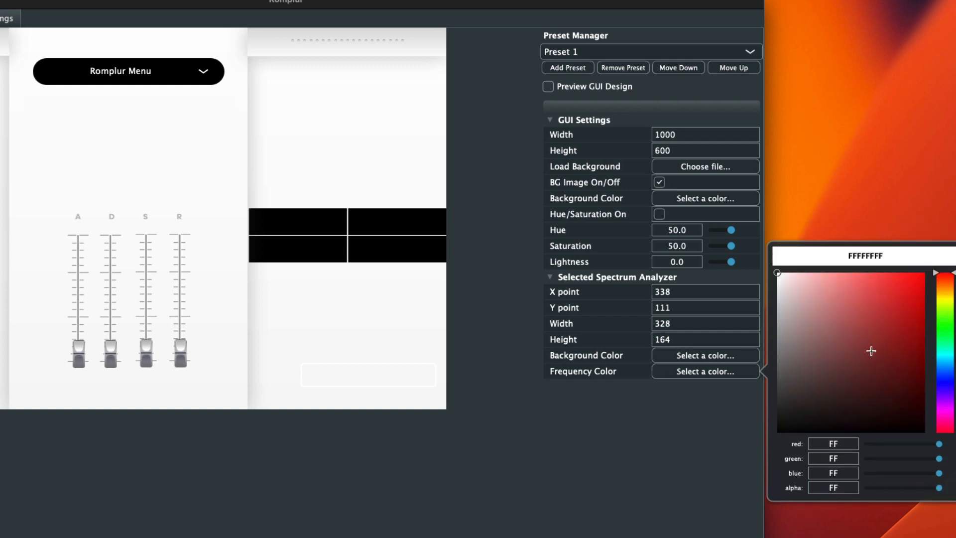
{"action": "left_click", "coordinate": [949, 367]}
{"action": "left_click_drag", "start_coordinate": [949, 369], "coordinate": [951, 356]}
{"action": "left_click_drag", "start_coordinate": [901, 304], "coordinate": [920, 350]}
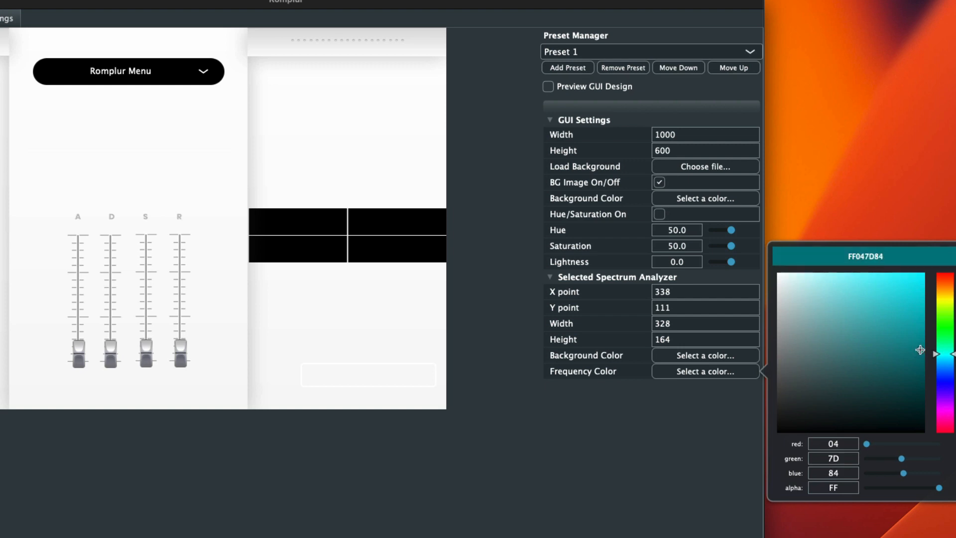
{"action": "left_click", "coordinate": [623, 460]}
{"action": "left_click", "coordinate": [169, 159]}
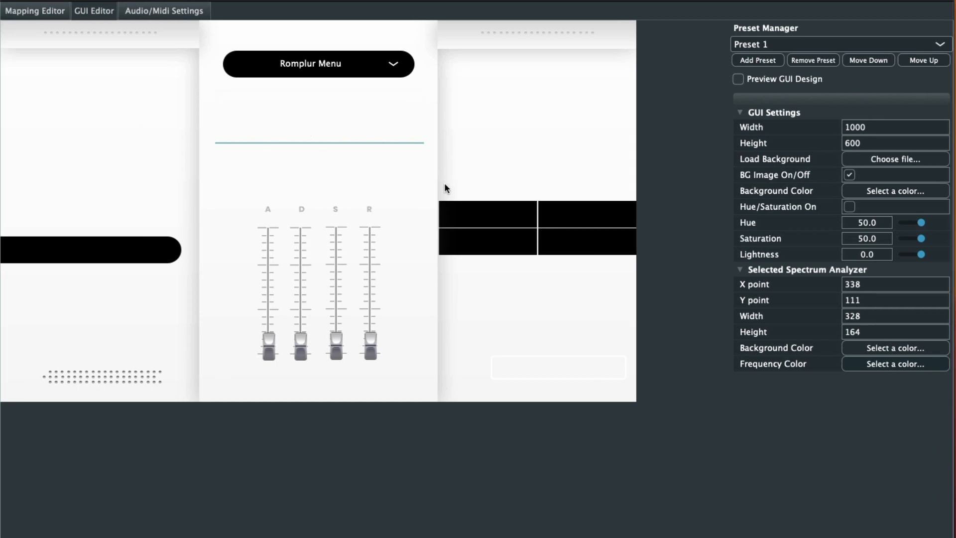
{"action": "left_click", "coordinate": [472, 371]}
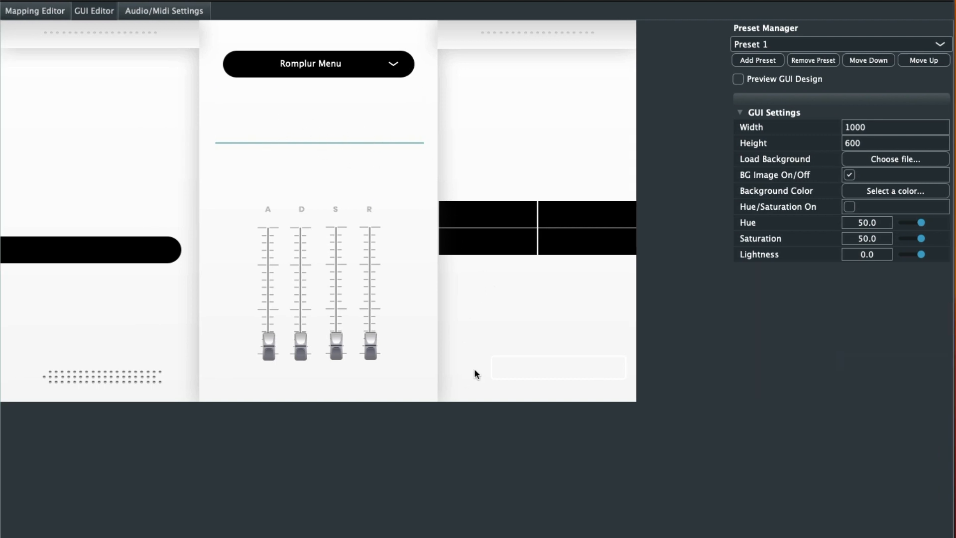
Add a label above the drop-down at about X 386, Y 3, sized about 217 by 43.
{"action": "right_click", "coordinate": [288, 33]}
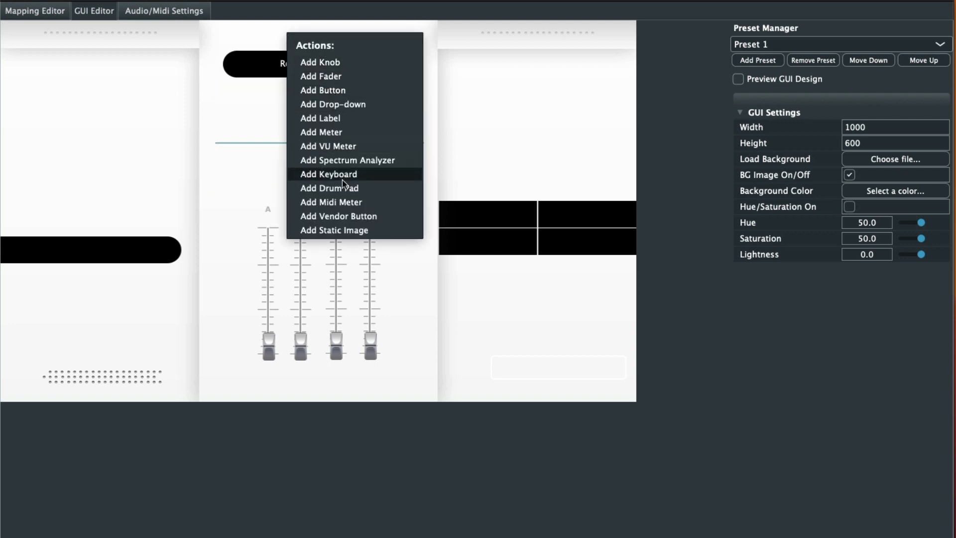
{"action": "left_click", "coordinate": [330, 118]}
{"action": "left_click_drag", "start_coordinate": [316, 48], "coordinate": [295, 13]}
{"action": "left_click", "coordinate": [323, 69]}
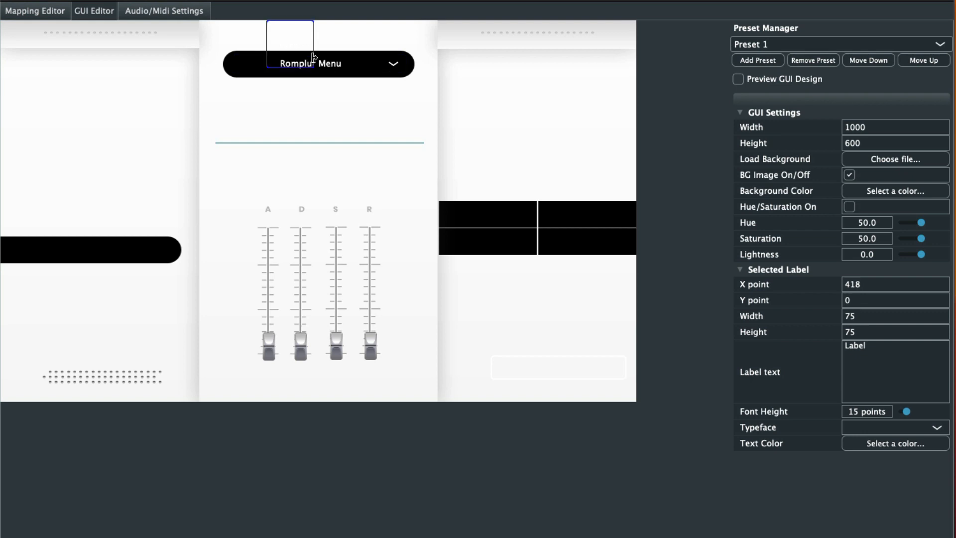
{"action": "left_click_drag", "start_coordinate": [313, 66], "coordinate": [382, 45]}
Set the new label's typeface to Qualy Bold and its text to SPACEX.
{"action": "left_click", "coordinate": [887, 432]}
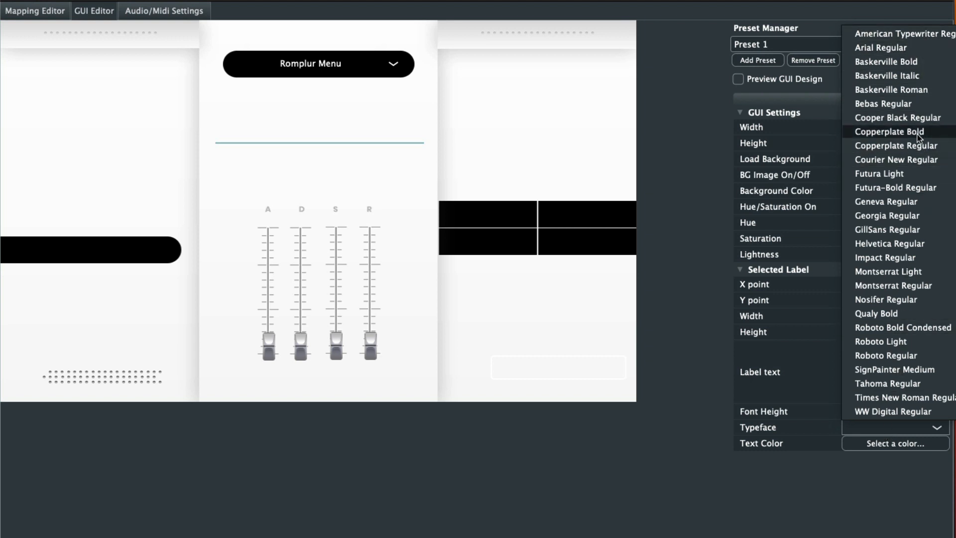
{"action": "left_click", "coordinate": [882, 316]}
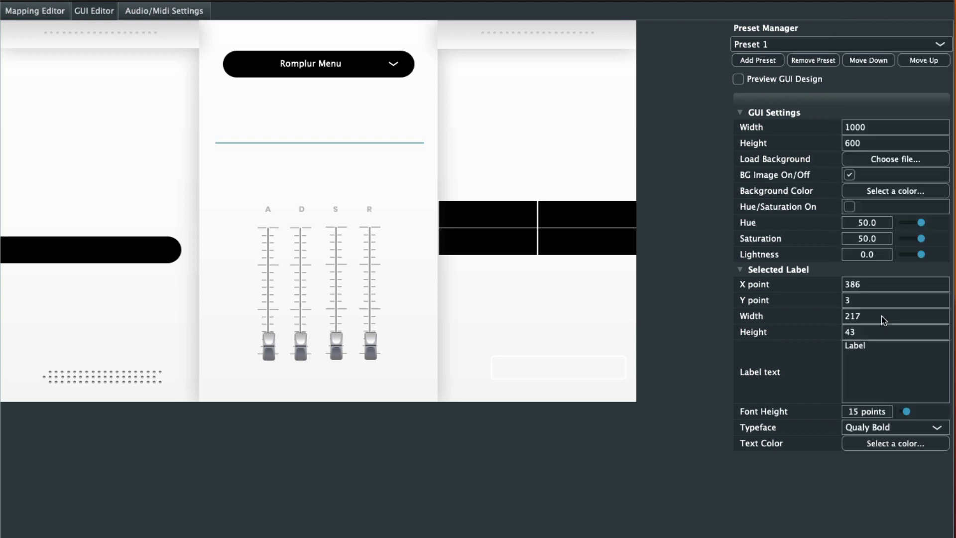
{"action": "left_click", "coordinate": [880, 353]}
{"action": "key", "text": "BackSpace"}
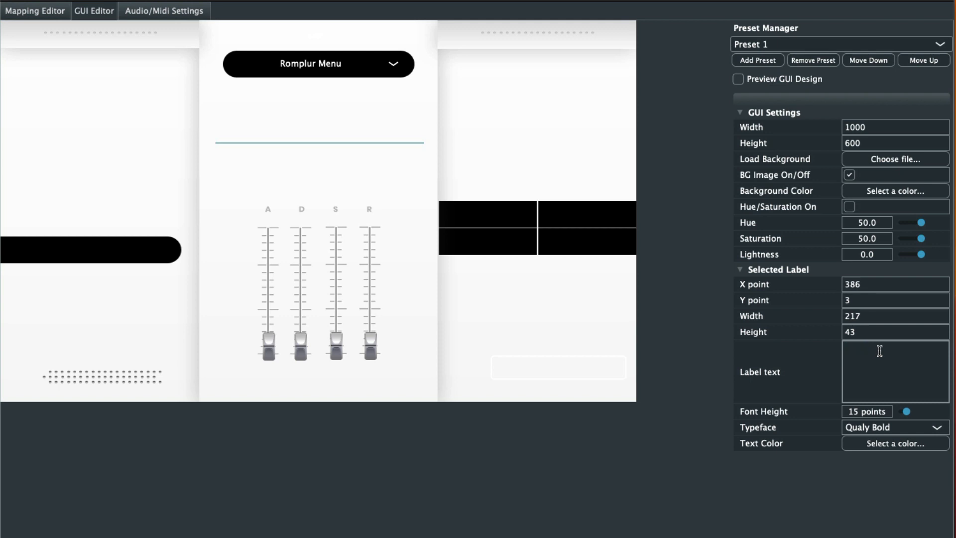
{"action": "type", "text": "SPACEX"}
{"action": "left_click", "coordinate": [843, 483]}
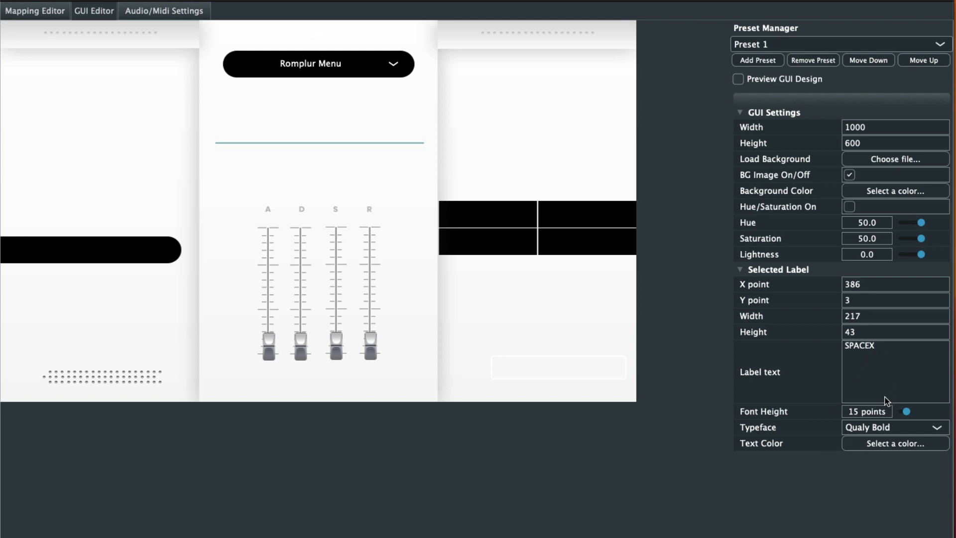
Make the title label's text black (FF000000) and set its font height to 38 points.
{"action": "left_click", "coordinate": [891, 445]}
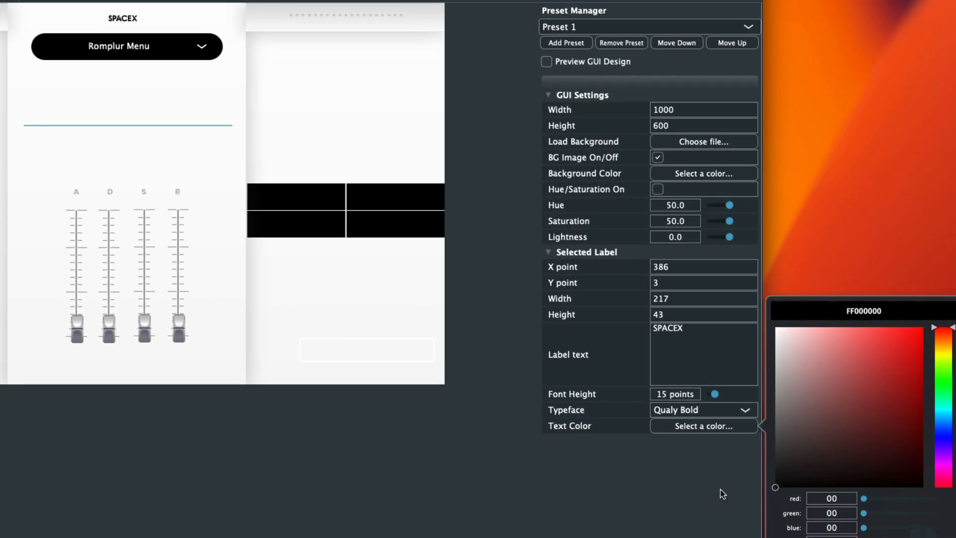
{"action": "left_click", "coordinate": [646, 466]}
{"action": "left_click_drag", "start_coordinate": [715, 394], "coordinate": [729, 399]}
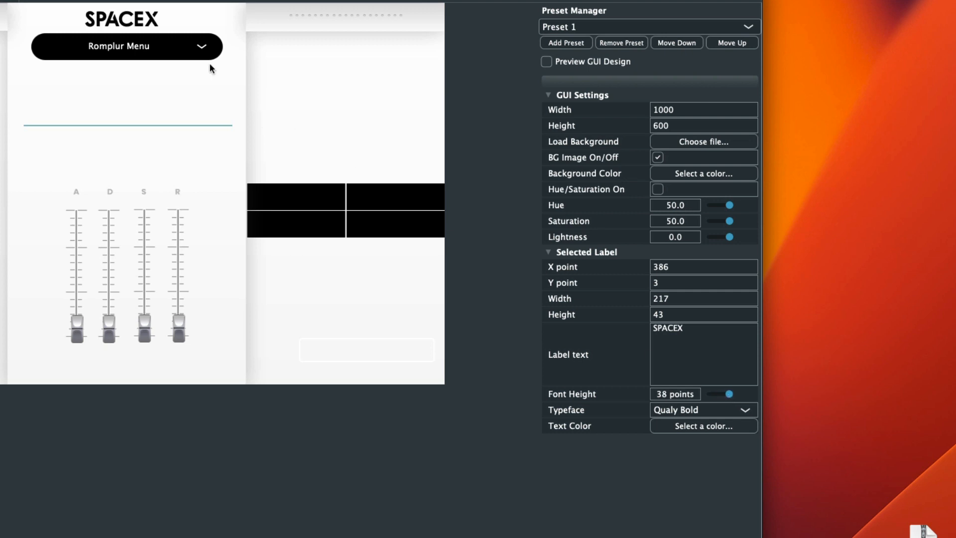
Nudge the title label to about X 392 and change its text to SPACEXL.
{"action": "left_click_drag", "start_coordinate": [137, 21], "coordinate": [141, 21]}
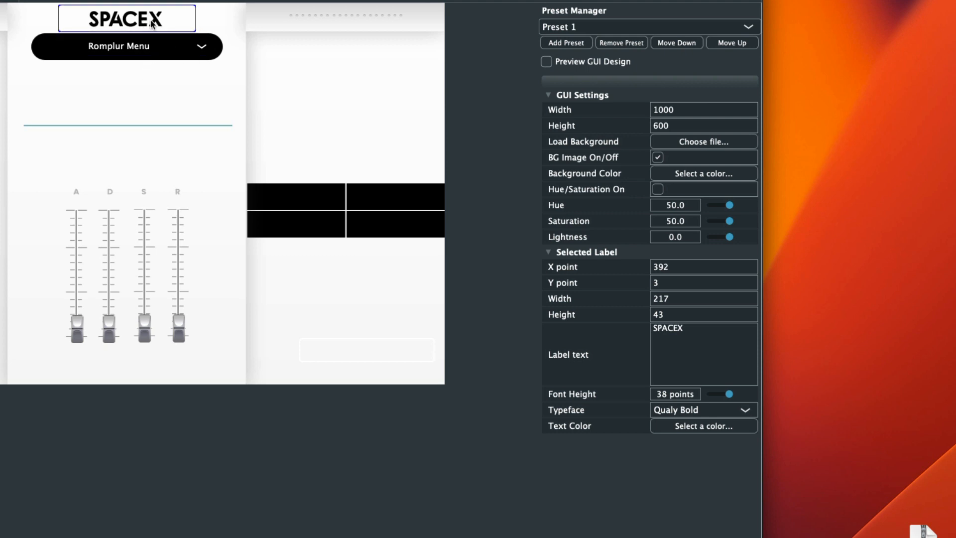
{"action": "left_click", "coordinate": [683, 335]}
{"action": "left_click", "coordinate": [696, 333]}
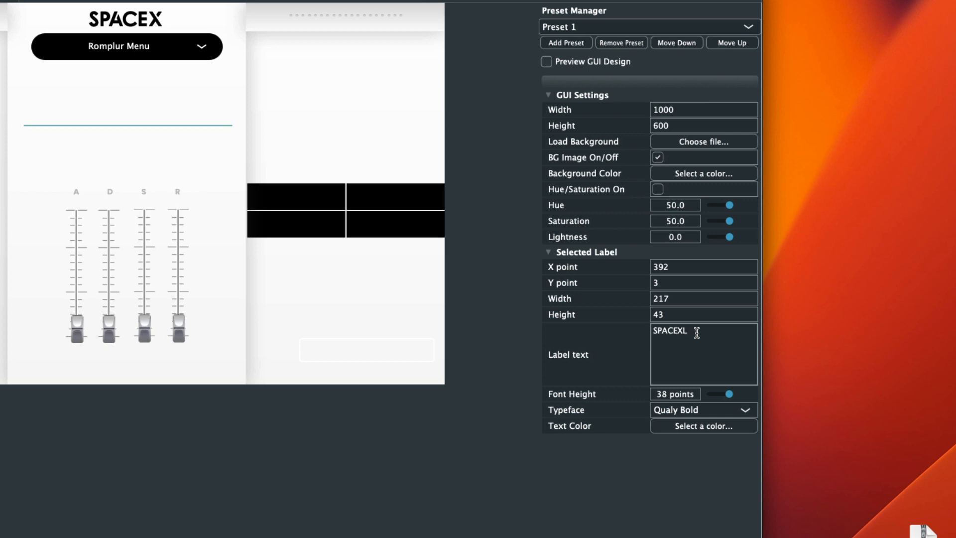
{"action": "left_click", "coordinate": [584, 459]}
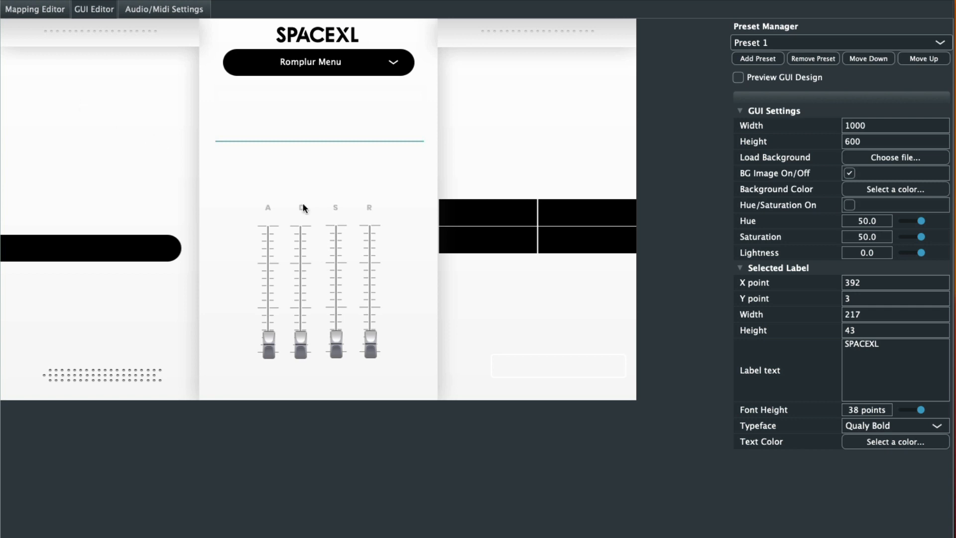
Add a knob in the panel beside the drop-down and load FrostWhiteKnob-200px-200px.png as its film strip.
{"action": "right_click", "coordinate": [493, 89]}
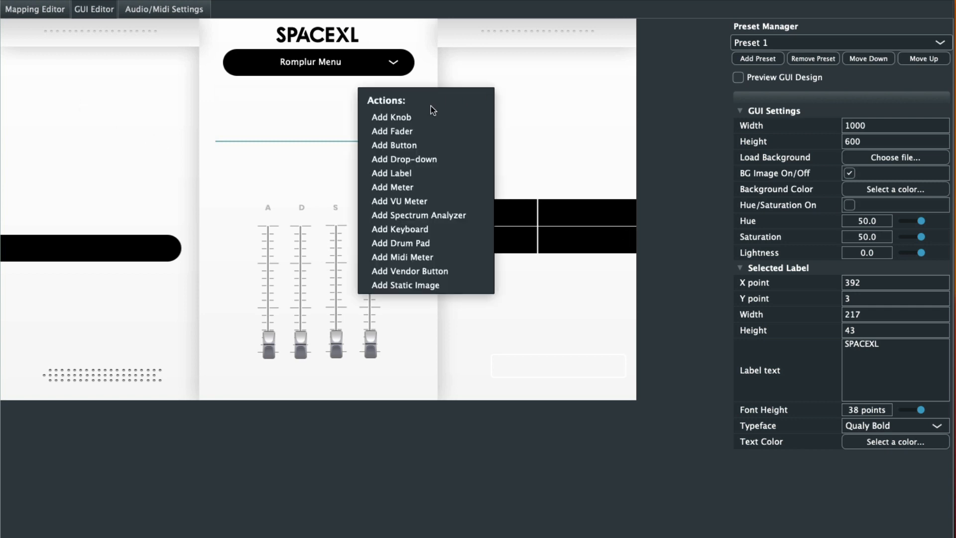
{"action": "left_click", "coordinate": [403, 119]}
{"action": "left_click", "coordinate": [504, 115]}
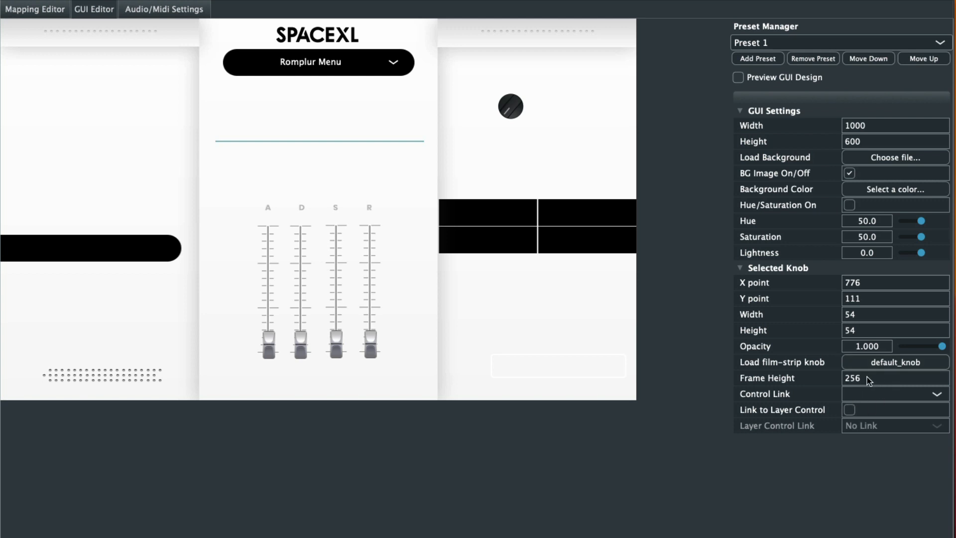
{"action": "left_click", "coordinate": [876, 360]}
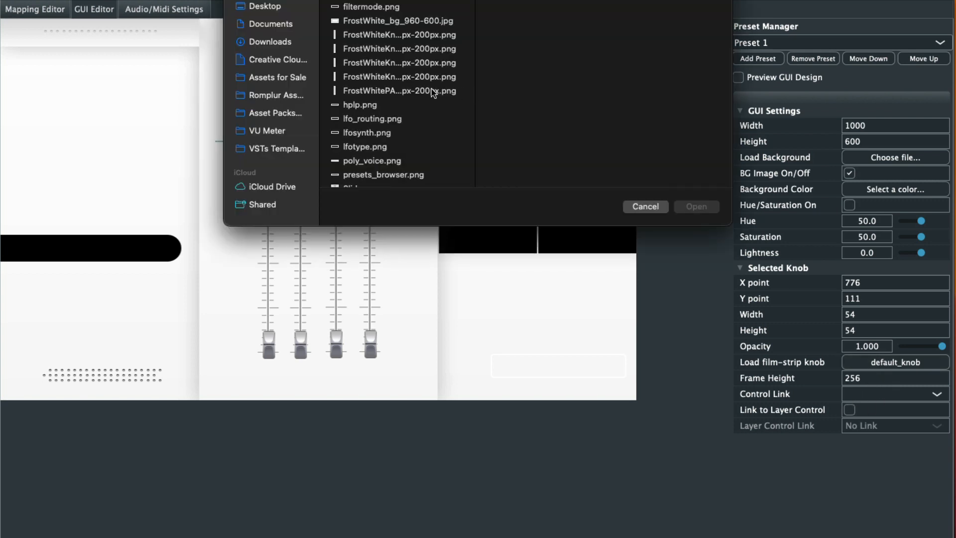
{"action": "left_click", "coordinate": [394, 33]}
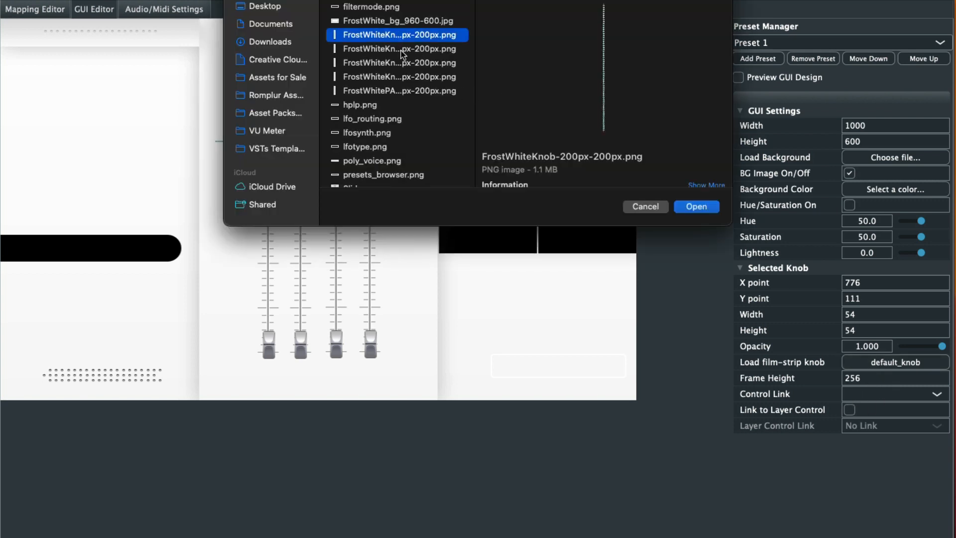
{"action": "left_click", "coordinate": [696, 206]}
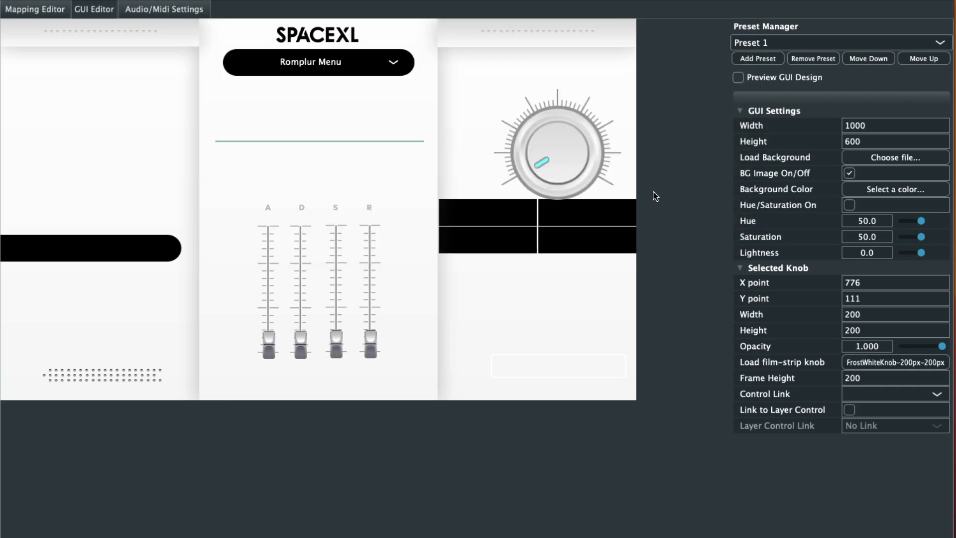
Move the knob to the empty area above the black bar, at about X 32, Y 102, and shrink it to about 80 by 72.
{"action": "left_click_drag", "start_coordinate": [564, 160], "coordinate": [518, 132]}
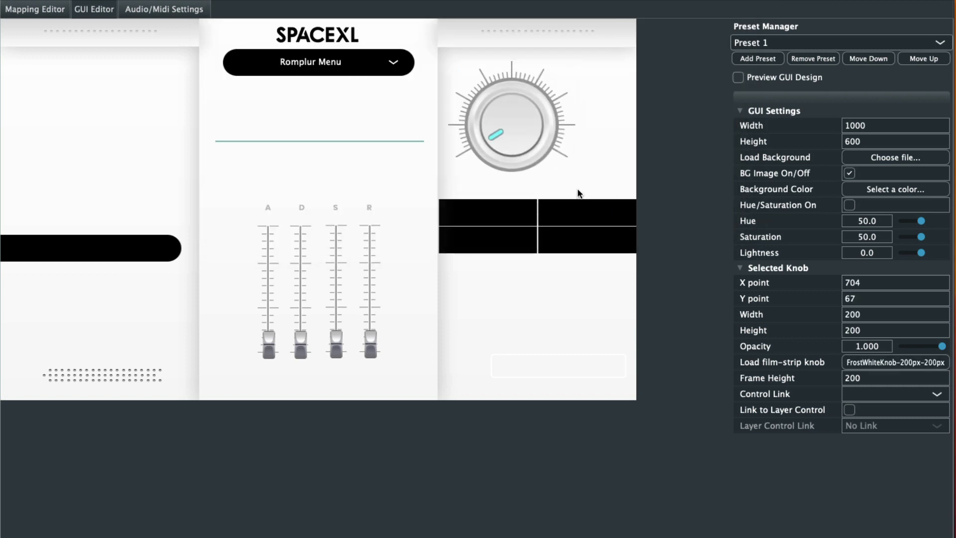
{"action": "left_click_drag", "start_coordinate": [573, 184], "coordinate": [532, 136]}
{"action": "left_click_drag", "start_coordinate": [504, 102], "coordinate": [100, 115]}
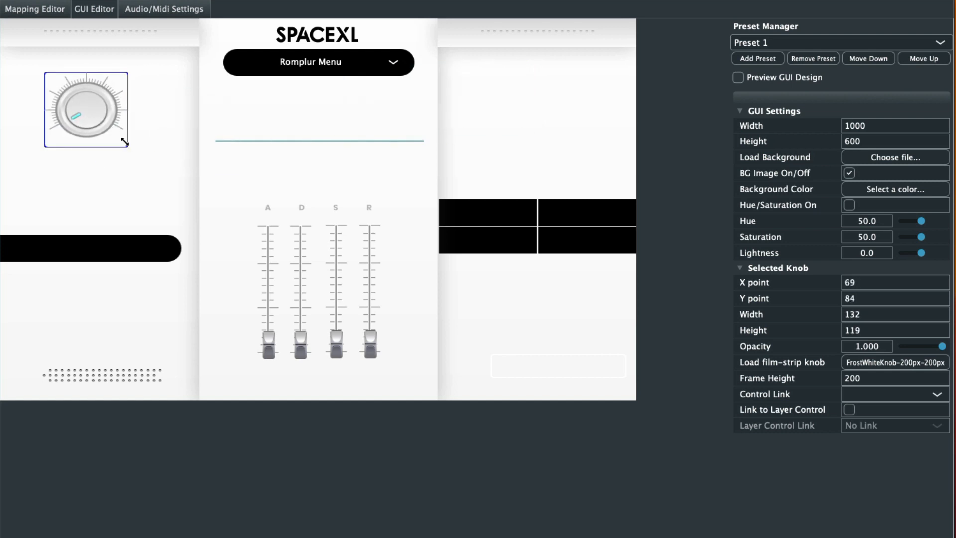
{"action": "left_click_drag", "start_coordinate": [128, 147], "coordinate": [150, 177]}
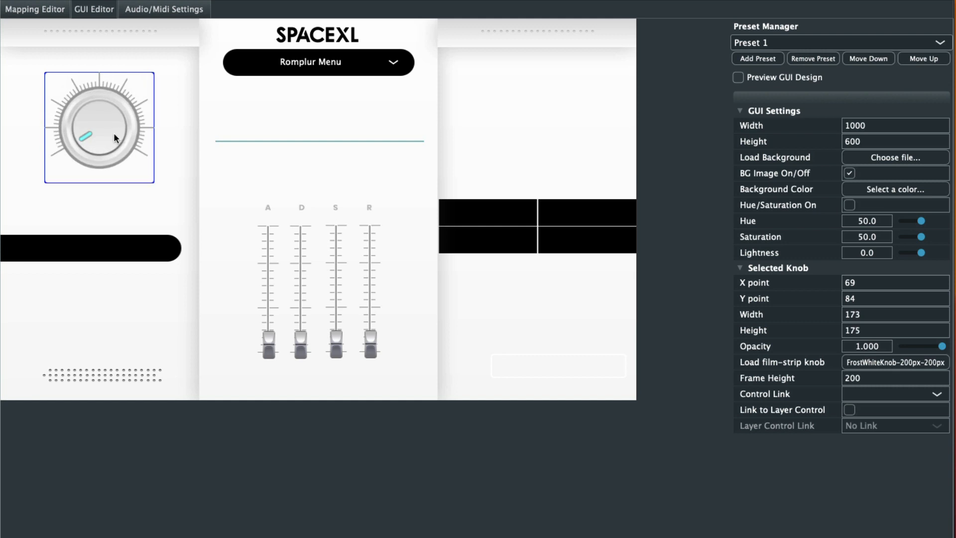
{"action": "left_click_drag", "start_coordinate": [114, 133], "coordinate": [101, 125]}
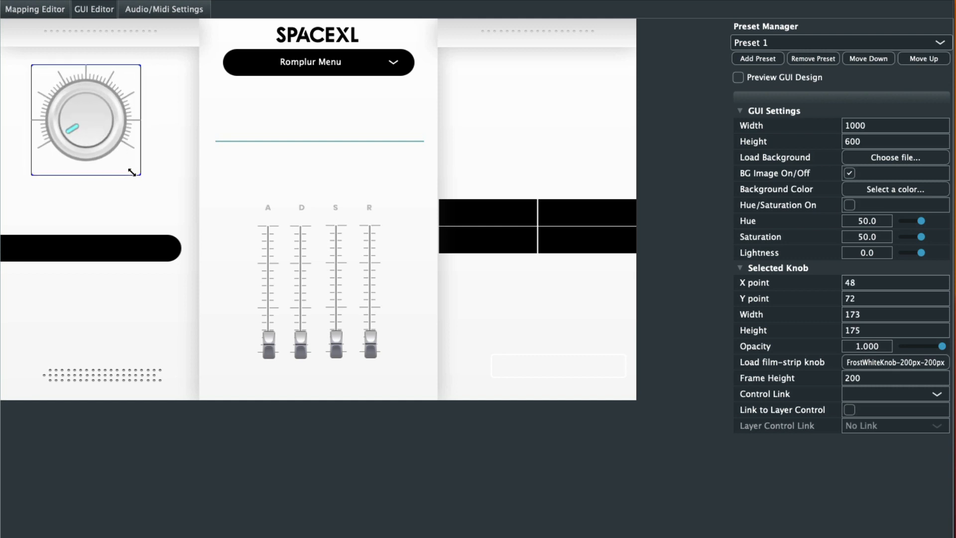
{"action": "left_click_drag", "start_coordinate": [132, 173], "coordinate": [56, 109]}
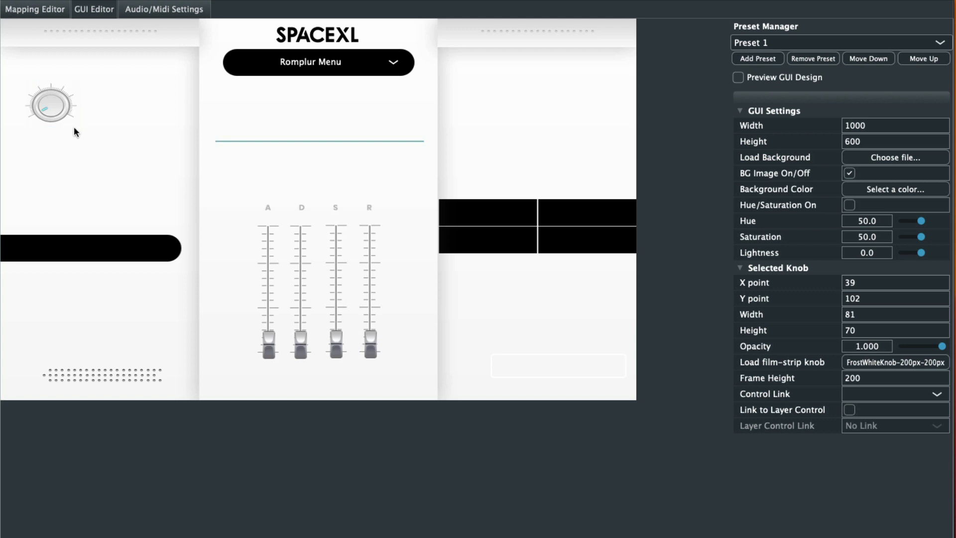
{"action": "left_click_drag", "start_coordinate": [76, 127], "coordinate": [49, 106]}
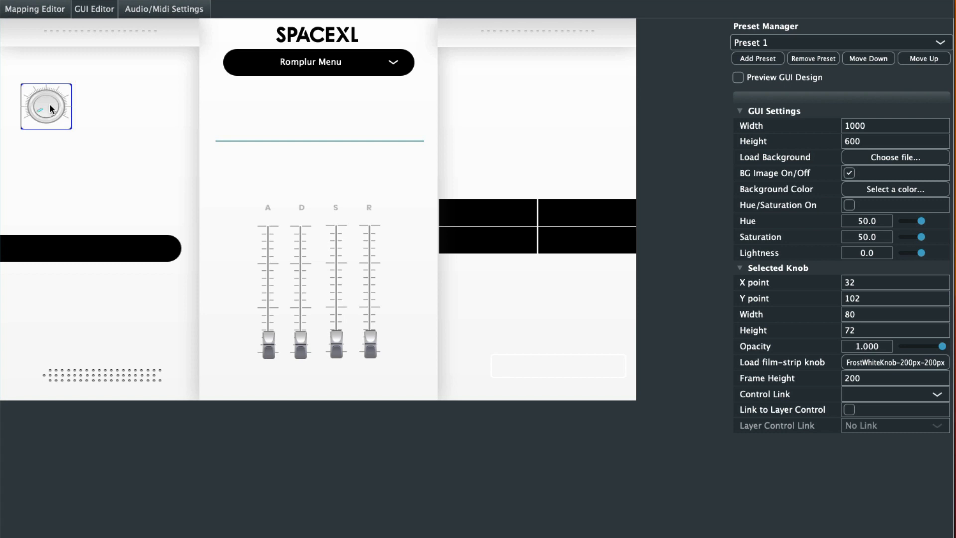
Duplicate the knob twice and space the three in a row, the middle one at about X 110, Y 100 and the last at X 208, Y 101.
{"action": "key", "text": "super+d"}
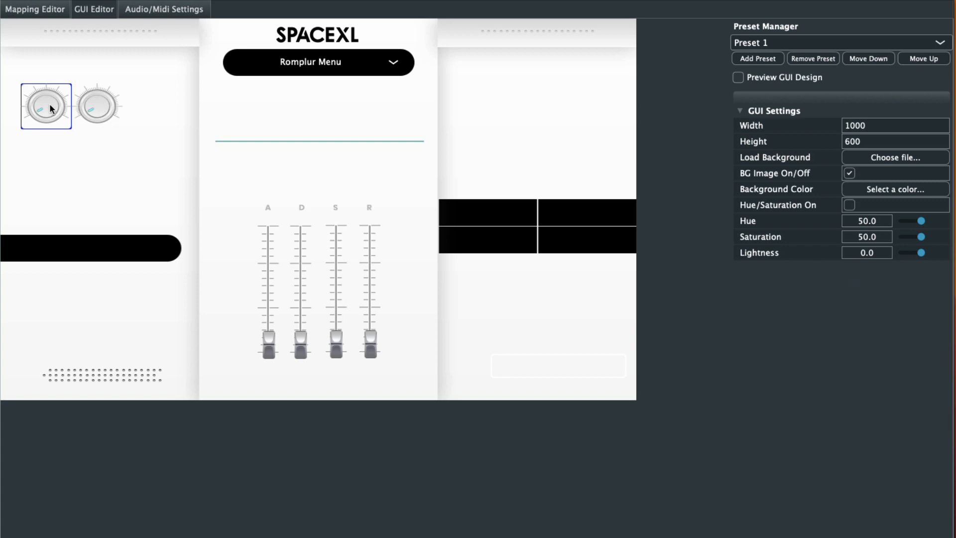
{"action": "mouse_move", "coordinate": [109, 107]}
{"action": "left_mouse_down"}
{"action": "mouse_move", "coordinate": [52, 103]}
{"action": "mouse_move", "coordinate": [103, 105]}
{"action": "left_mouse_up"}
{"action": "left_click", "coordinate": [61, 105]}
{"action": "left_click", "coordinate": [108, 107]}
{"action": "key", "text": "super+d"}
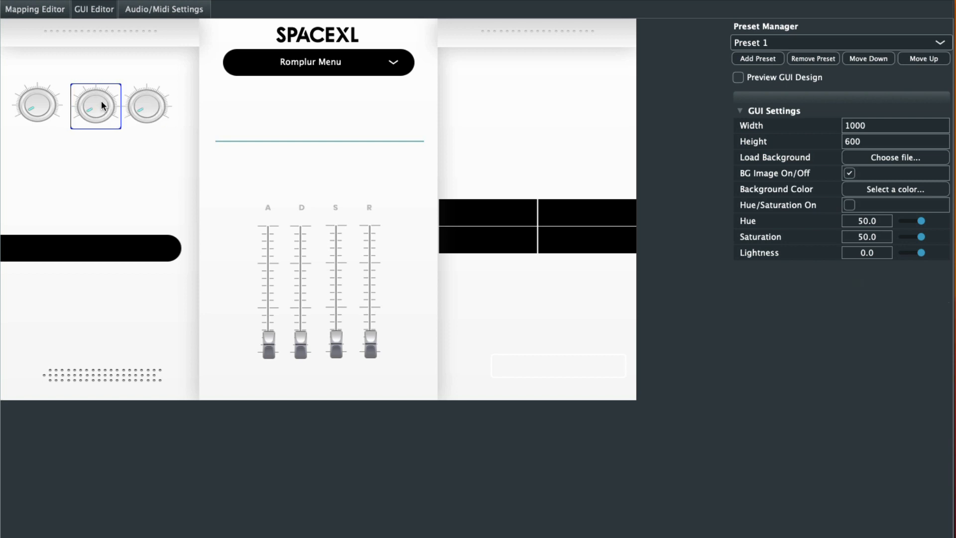
{"action": "left_click", "coordinate": [160, 103]}
{"action": "left_click_drag", "start_coordinate": [160, 102], "coordinate": [171, 101]}
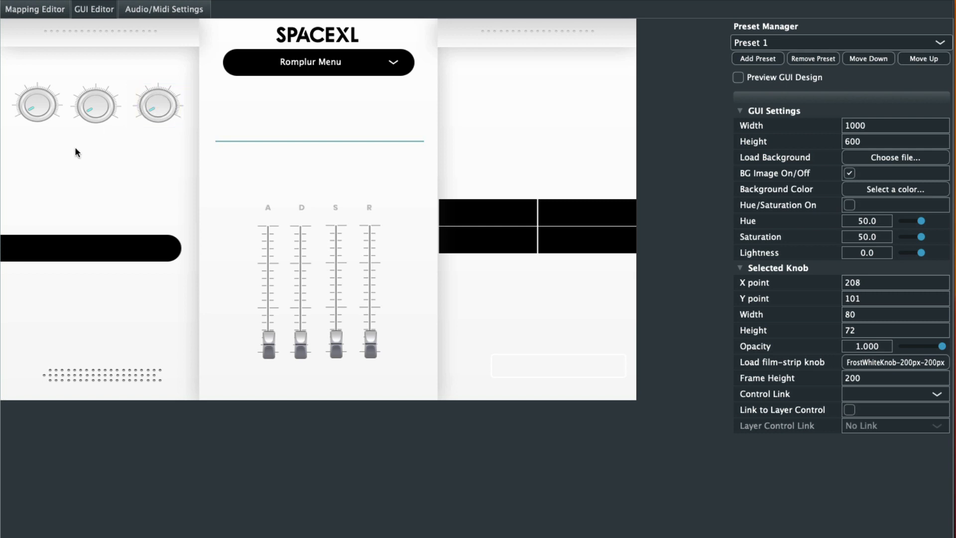
{"action": "left_click", "coordinate": [86, 105]}
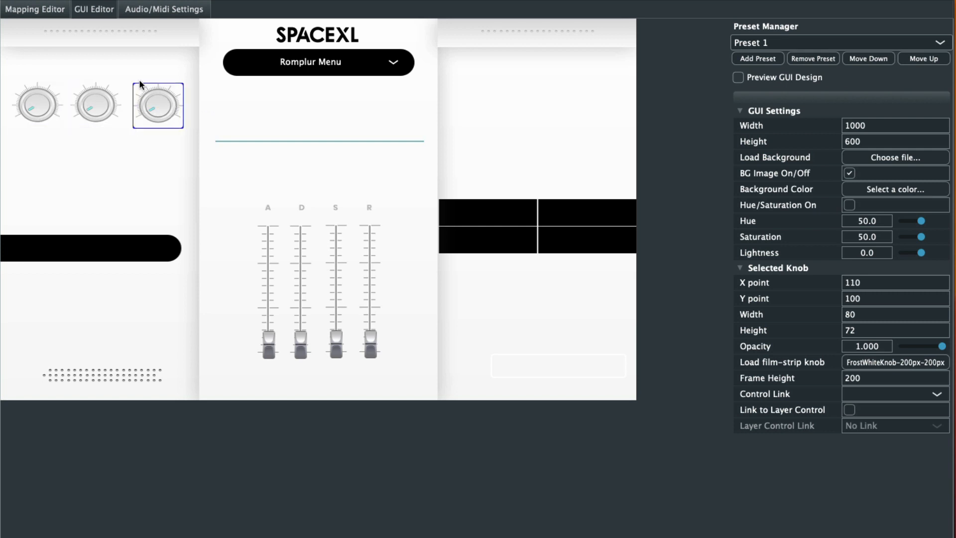
Add a label with black text above the first knob at about X 19, Y 45.
{"action": "right_click", "coordinate": [59, 64]}
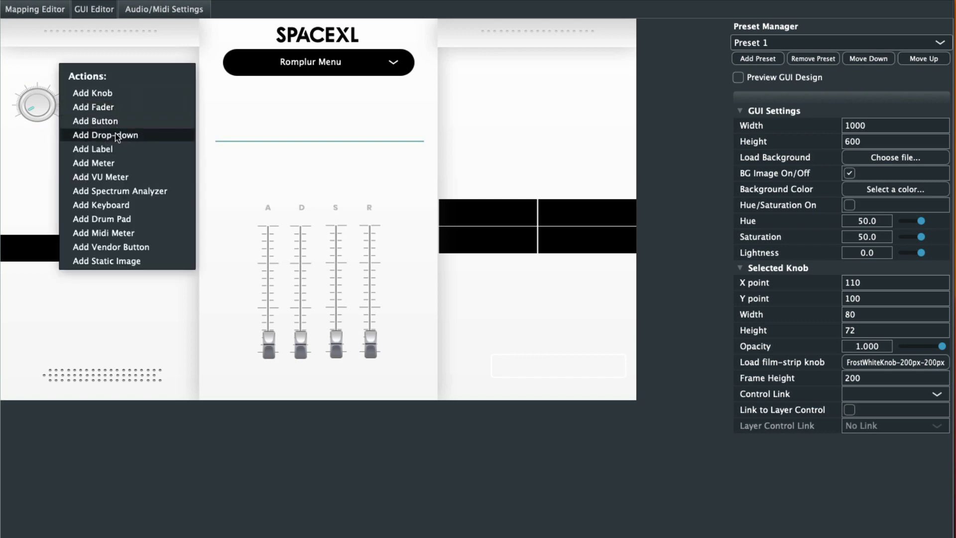
{"action": "left_click", "coordinate": [108, 150]}
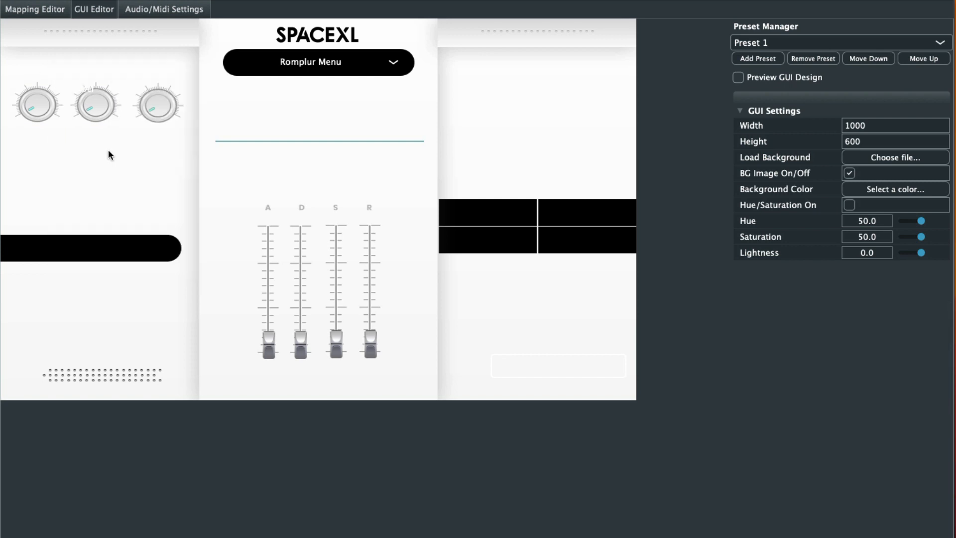
{"action": "left_click_drag", "start_coordinate": [93, 89], "coordinate": [50, 70]}
{"action": "left_click", "coordinate": [882, 440]}
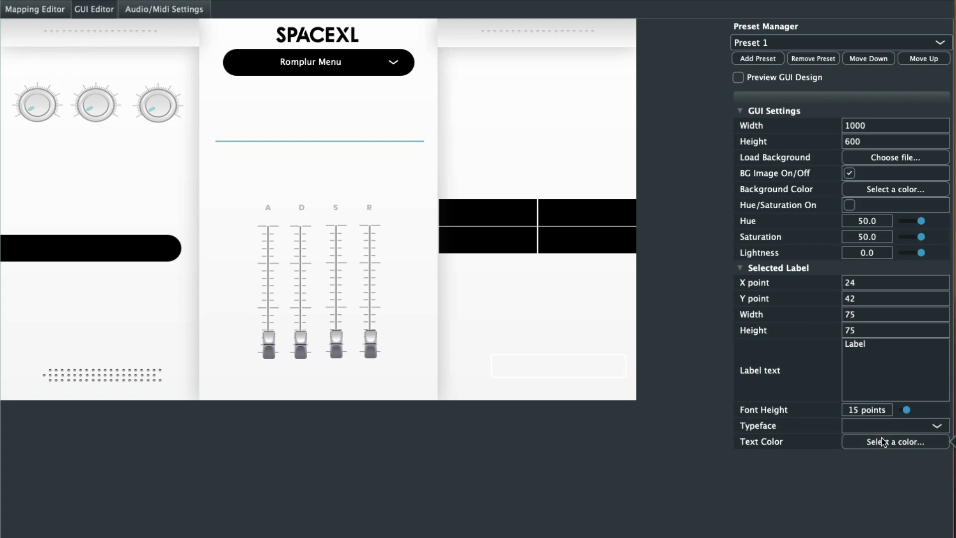
{"action": "left_click", "coordinate": [955, 491]}
{"action": "left_click_drag", "start_coordinate": [42, 70], "coordinate": [41, 72]}
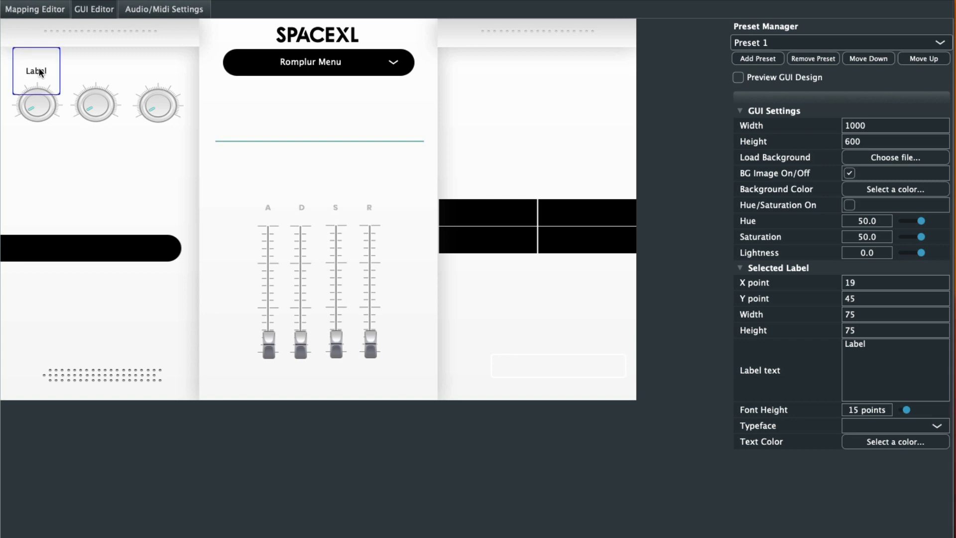
Change the text of the label above the first knob to Reverb.
{"action": "left_click", "coordinate": [877, 344]}
{"action": "key", "text": "ctrl+a"}
{"action": "key", "text": "BackSpace"}
{"action": "type", "text": "Rev"}
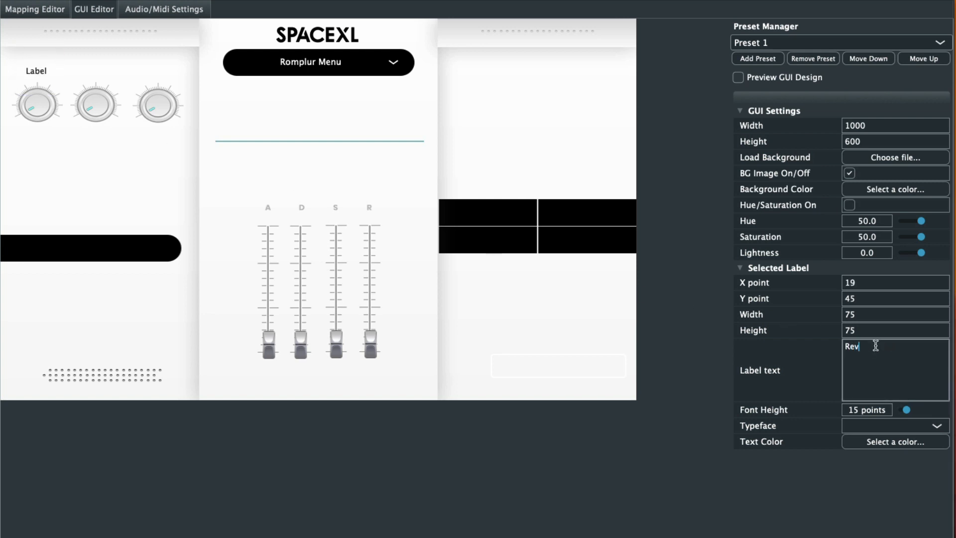
{"action": "type", "text": "erb"}
{"action": "left_click", "coordinate": [524, 467]}
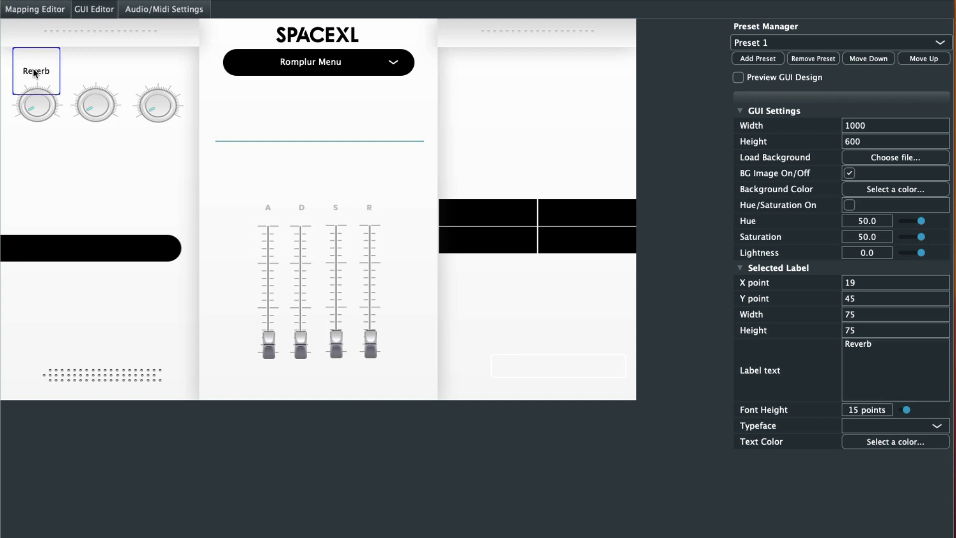
Duplicate the Reverb label above the second knob at about X 104, Y 46 and change the copy's text to Delay.
{"action": "left_click_drag", "start_coordinate": [34, 73], "coordinate": [100, 73]}
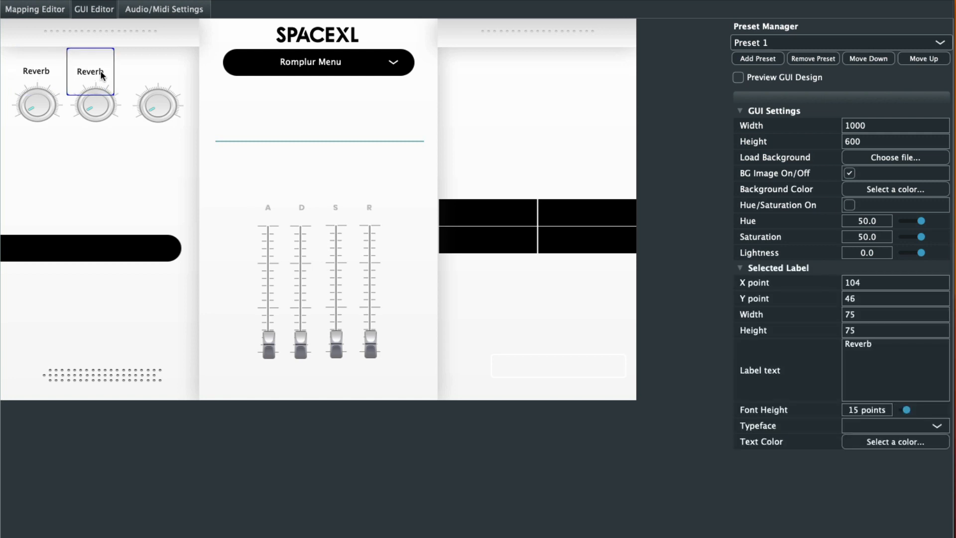
{"action": "double_click", "coordinate": [882, 367]}
{"action": "key", "text": "BackSpace"}
{"action": "type", "text": "Delay"}
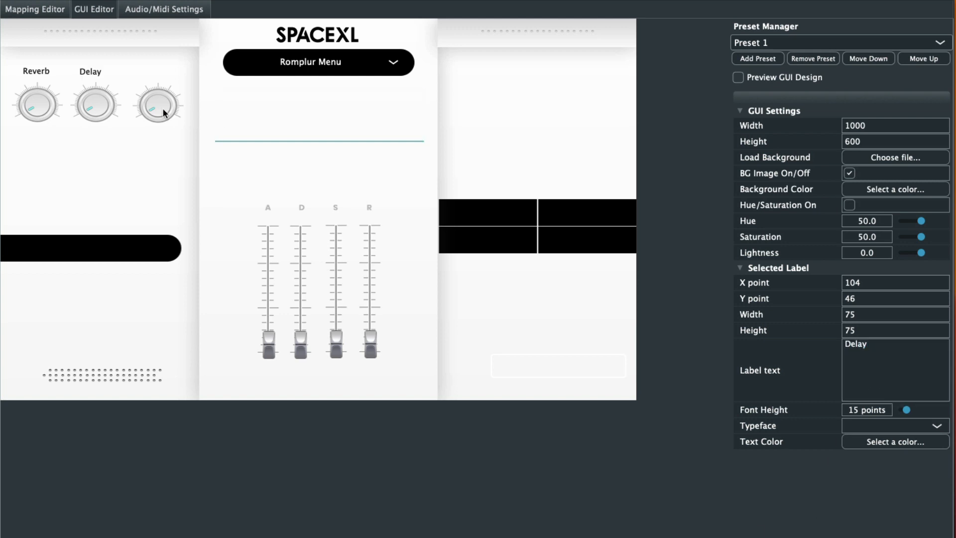
Duplicate the Delay label above the third knob at about X 209, Y 45 as Chorus, and align the Delay label at about X 109, Y 45.
{"action": "left_click", "coordinate": [105, 77]}
{"action": "left_click_drag", "start_coordinate": [100, 75], "coordinate": [101, 73]}
{"action": "key", "text": "super+d"}
{"action": "left_click_drag", "start_coordinate": [150, 69], "coordinate": [161, 74]}
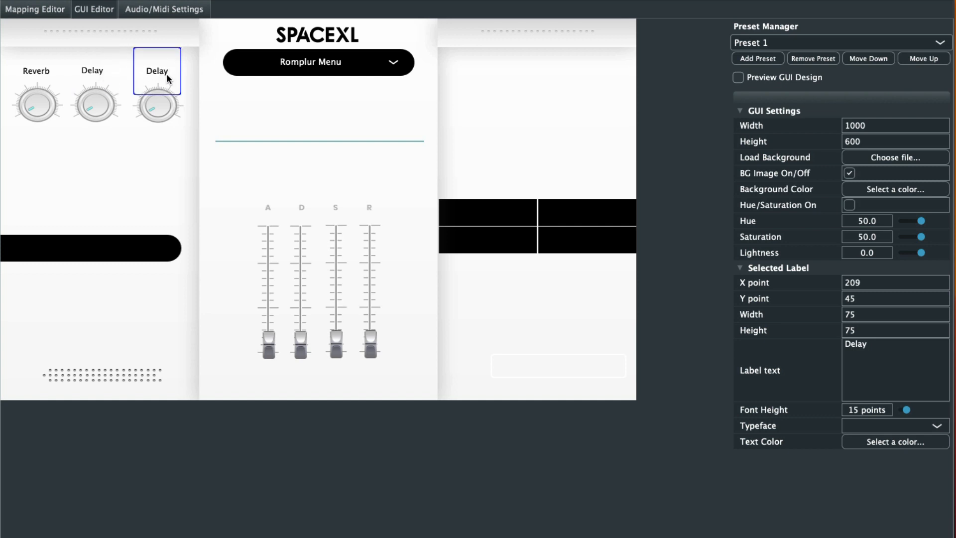
{"action": "double_click", "coordinate": [864, 351]}
{"action": "key", "text": "BackSpace"}
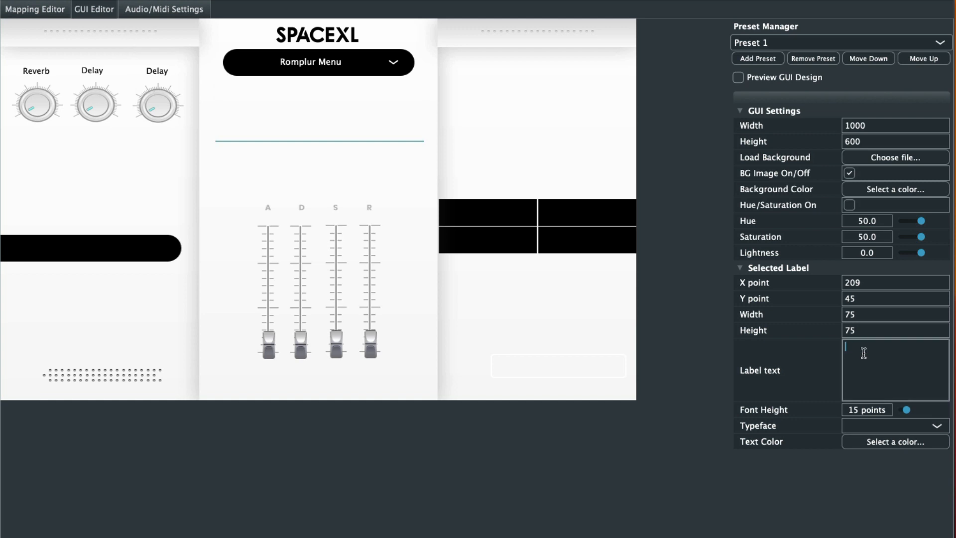
{"action": "type", "text": "Chorus"}
{"action": "left_click", "coordinate": [632, 526]}
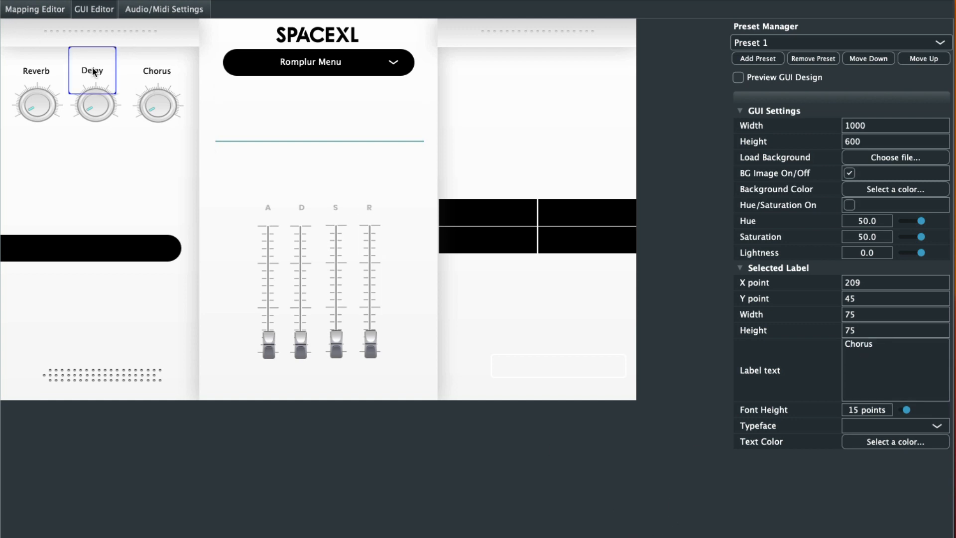
{"action": "left_click_drag", "start_coordinate": [97, 70], "coordinate": [99, 71]}
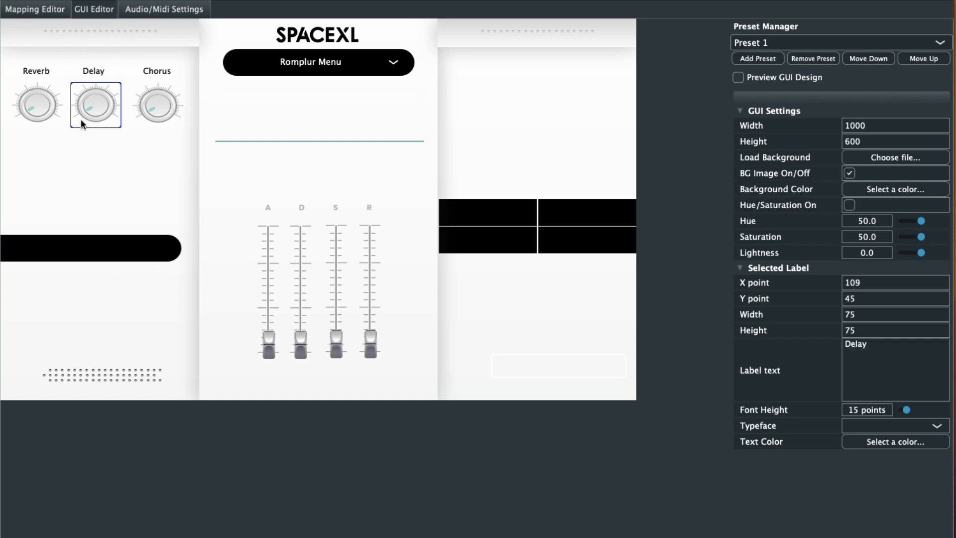
{"action": "left_click", "coordinate": [575, 398]}
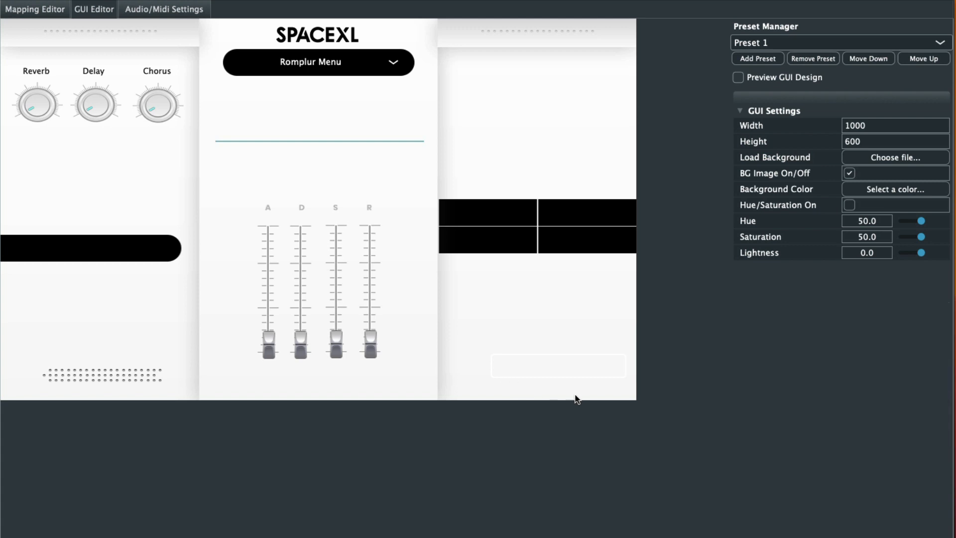
Add a knob above the black grid and place it at about X 797, Y 103.
{"action": "right_click", "coordinate": [523, 121]}
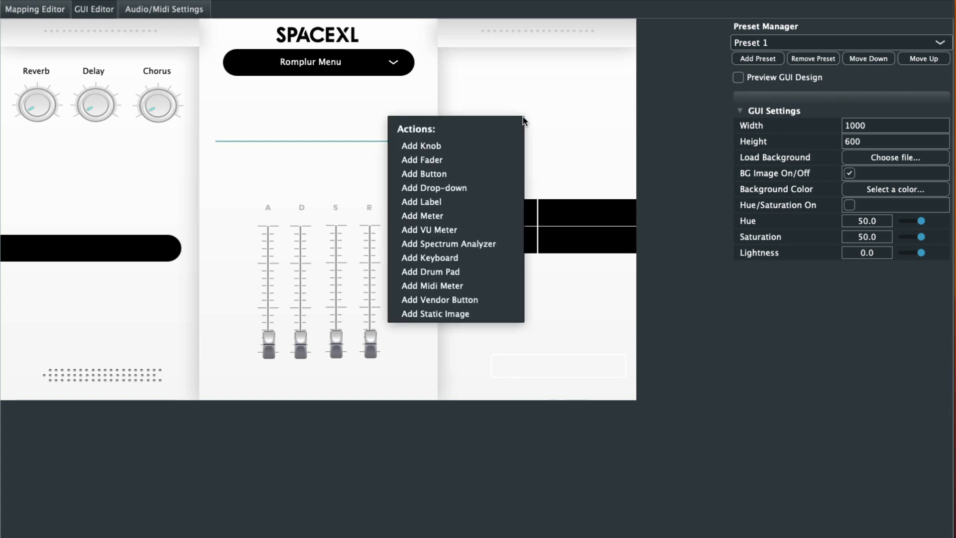
{"action": "left_click", "coordinate": [460, 149]}
{"action": "left_click", "coordinate": [540, 135]}
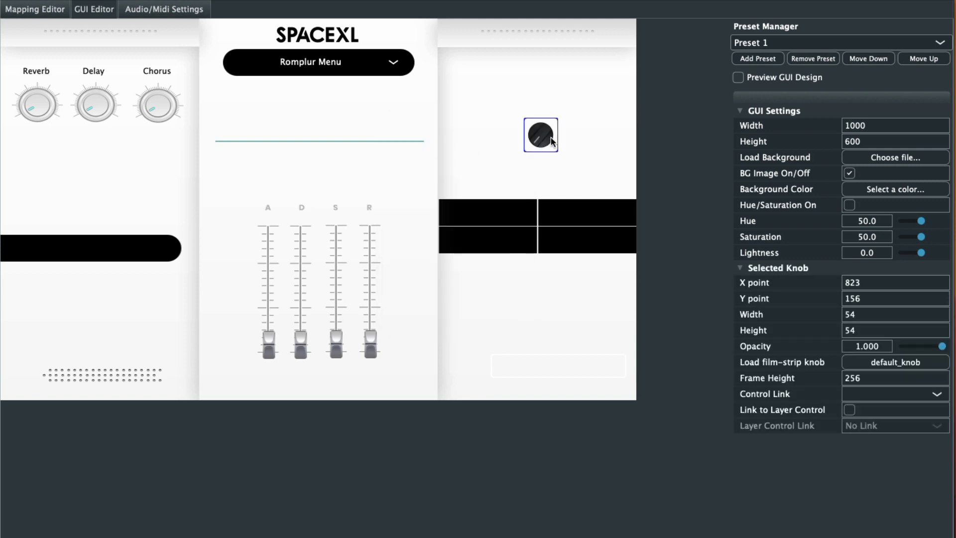
{"action": "left_click", "coordinate": [536, 141]}
{"action": "left_click_drag", "start_coordinate": [537, 142], "coordinate": [520, 108]}
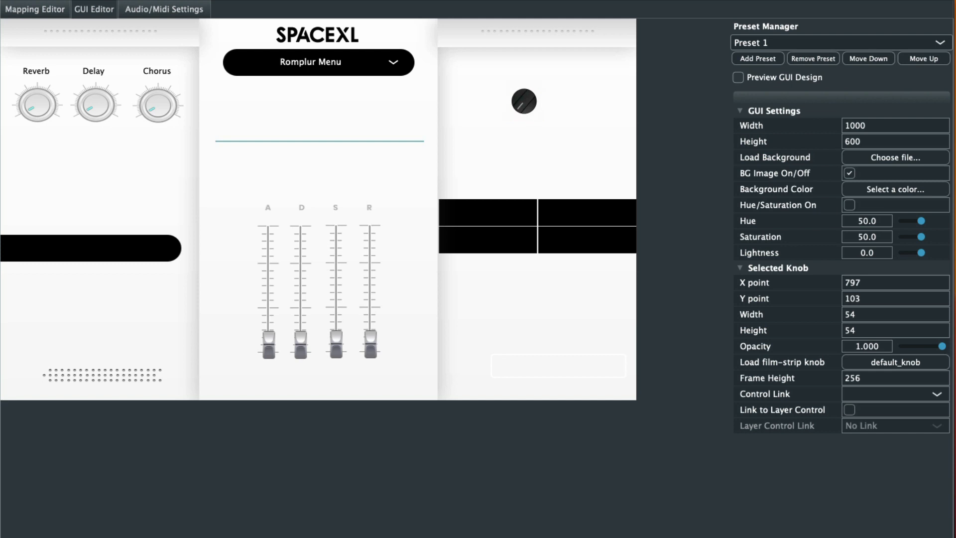
Try FrostWhiteKnobVar2-200px-200px.png as the new knob's film strip and move the knob to about X 720, Y 51.
{"action": "left_click", "coordinate": [885, 362]}
{"action": "left_click", "coordinate": [404, 36]}
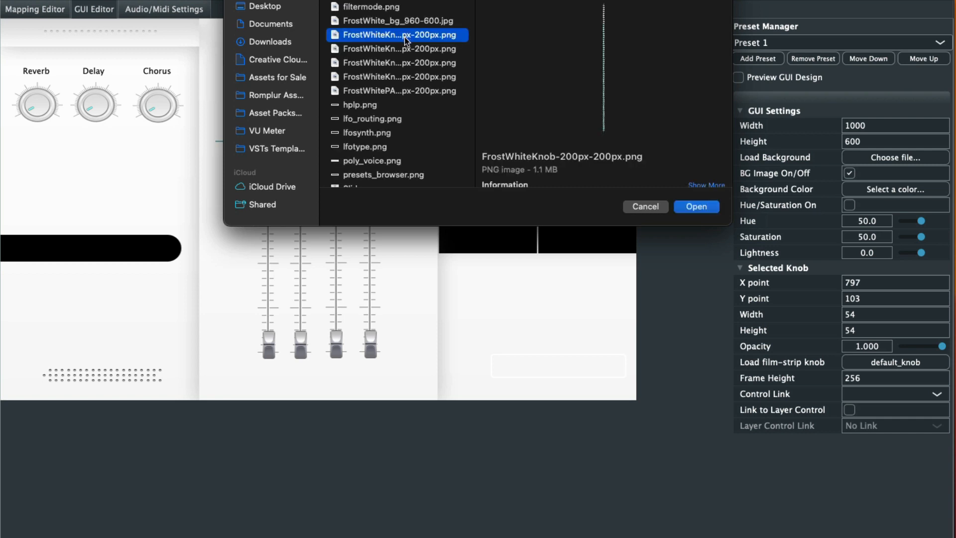
{"action": "left_click", "coordinate": [406, 62]}
{"action": "left_click", "coordinate": [404, 48]}
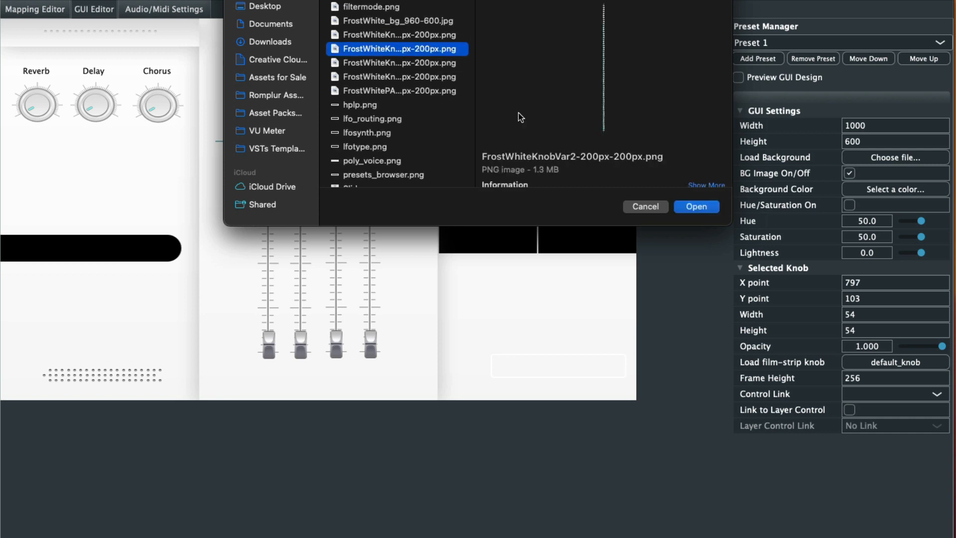
{"action": "left_click", "coordinate": [693, 208]}
{"action": "left_click_drag", "start_coordinate": [569, 148], "coordinate": [520, 118]}
Load FrostWhiteKnobVar3-200px-200px.png as the film strip of the knob above the black grid.
{"action": "left_click", "coordinate": [894, 362]}
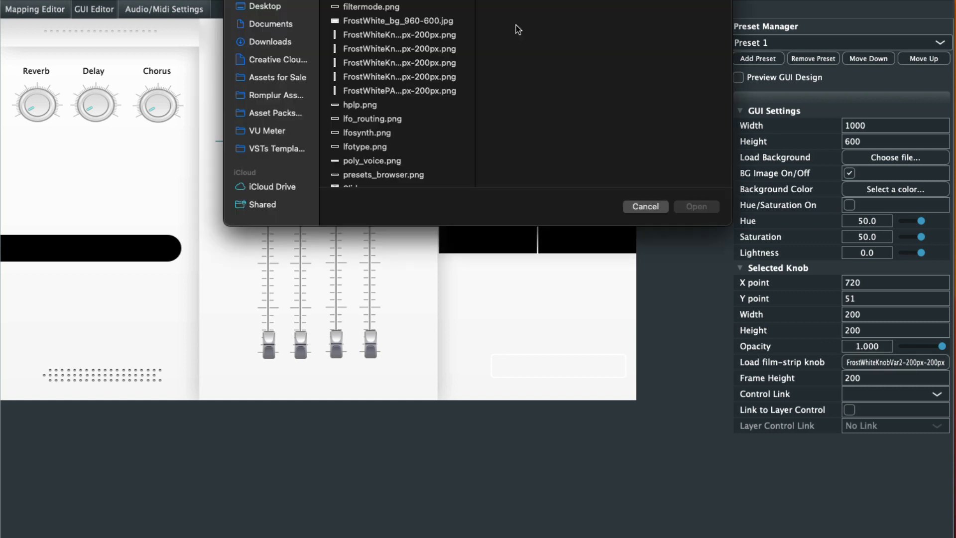
{"action": "left_click", "coordinate": [420, 59]}
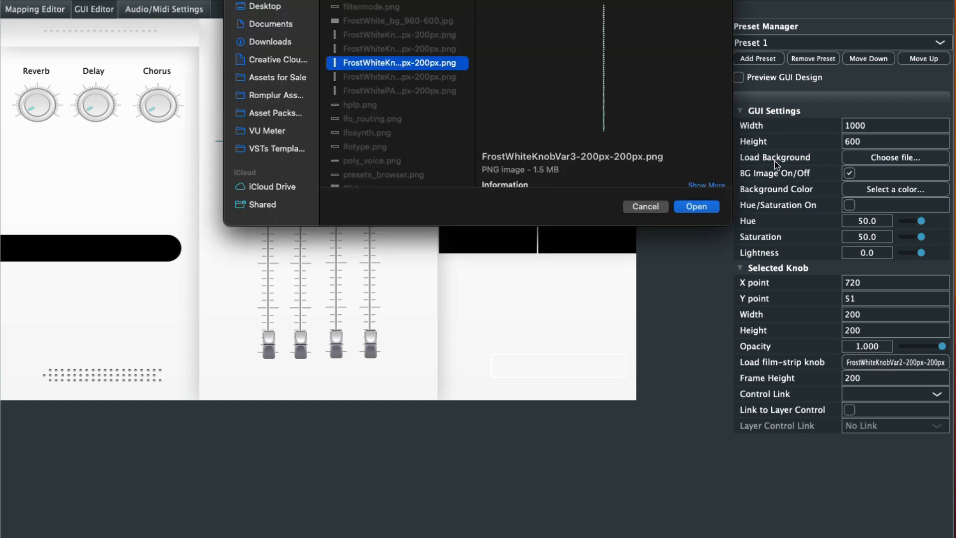
{"action": "left_click", "coordinate": [712, 207]}
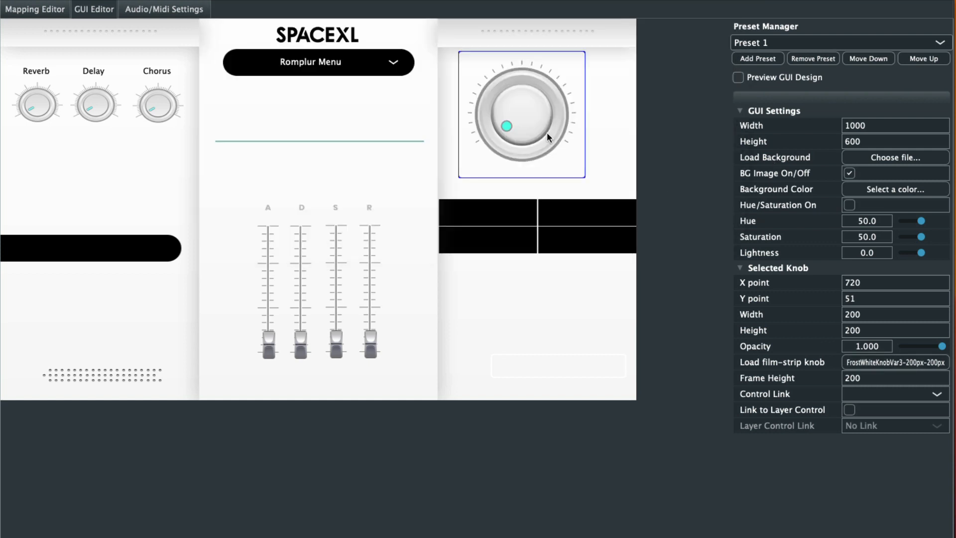
Shrink the large knob to about 176 by 169 and center it above the black grid at about X 748, Y 83.
{"action": "mouse_move", "coordinate": [547, 133]}
{"action": "left_mouse_down"}
{"action": "mouse_move", "coordinate": [562, 137]}
{"action": "mouse_move", "coordinate": [549, 143]}
{"action": "left_mouse_up"}
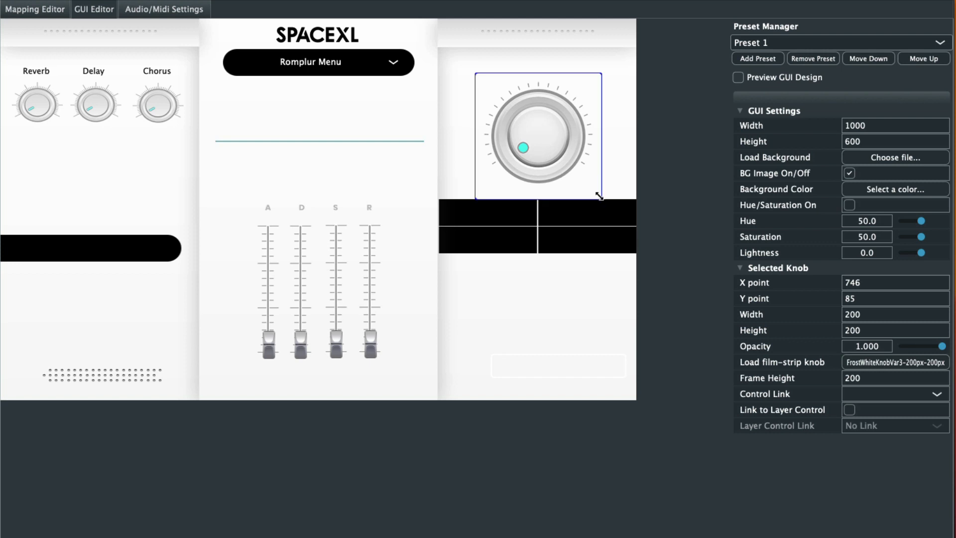
{"action": "left_click_drag", "start_coordinate": [600, 197], "coordinate": [585, 176]}
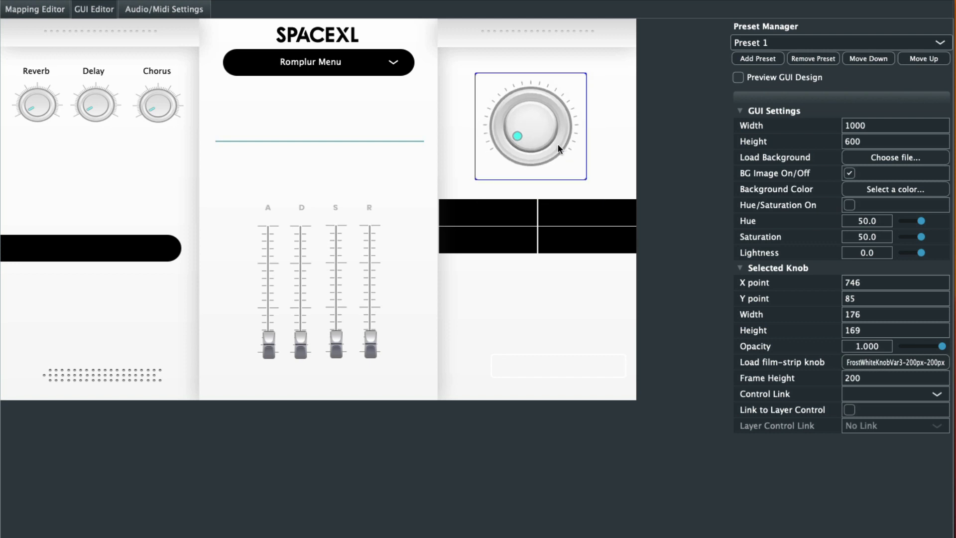
{"action": "left_click_drag", "start_coordinate": [559, 144], "coordinate": [560, 143]}
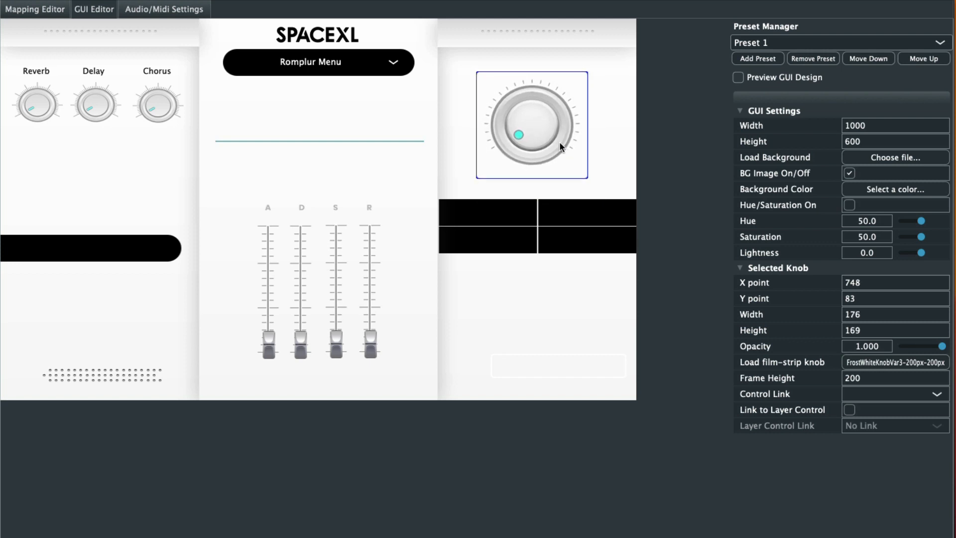
Add a label above the large knob at about X 804, Y 38 with the text Convolution Reverb.
{"action": "right_click", "coordinate": [497, 63]}
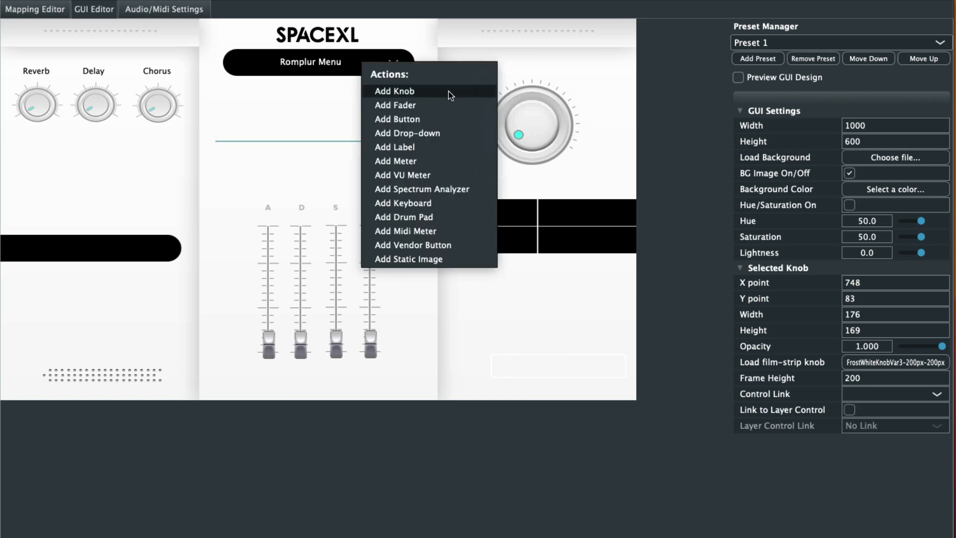
{"action": "left_click", "coordinate": [429, 150]}
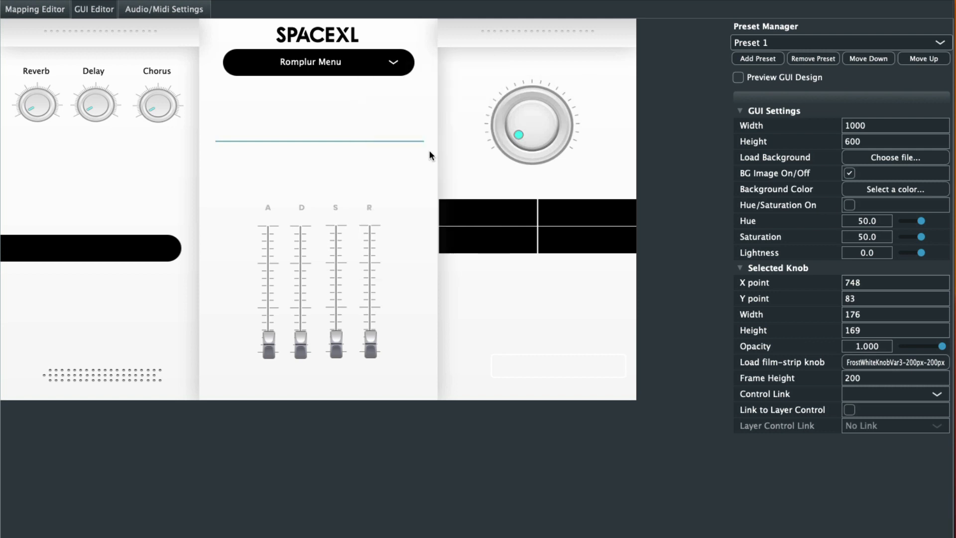
{"action": "left_click_drag", "start_coordinate": [532, 84], "coordinate": [545, 63]}
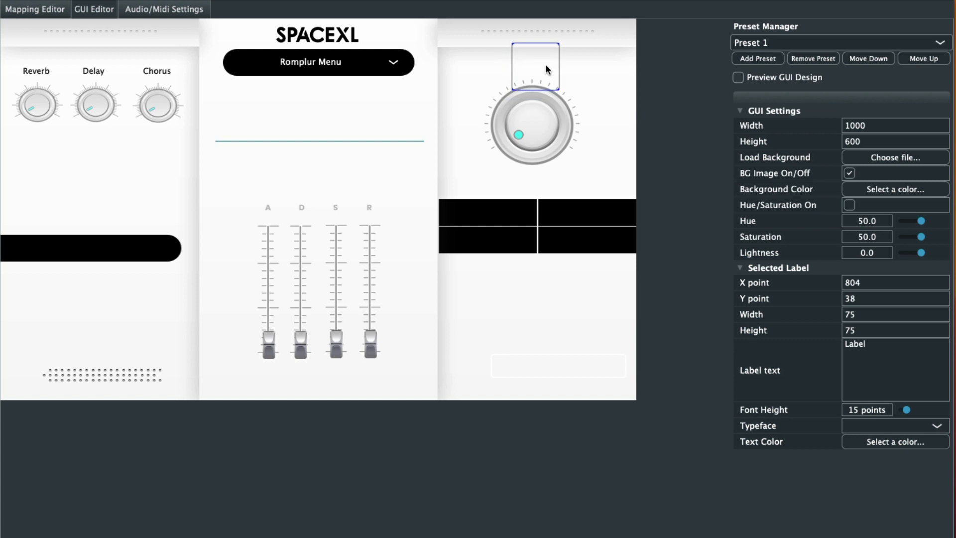
{"action": "left_click", "coordinate": [898, 352]}
{"action": "key", "text": "BackSpace"}
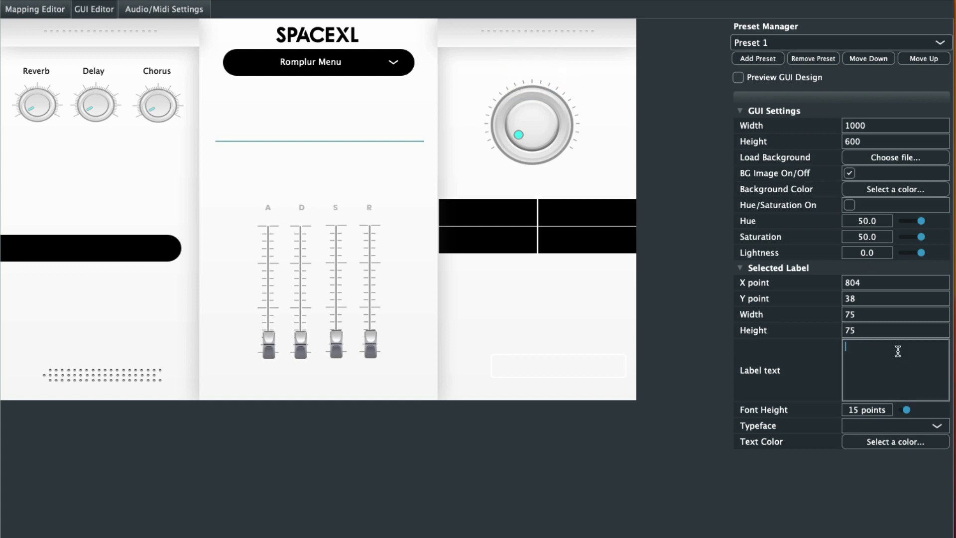
{"action": "type", "text": "Convolution Reverb"}
{"action": "left_click", "coordinate": [709, 479]}
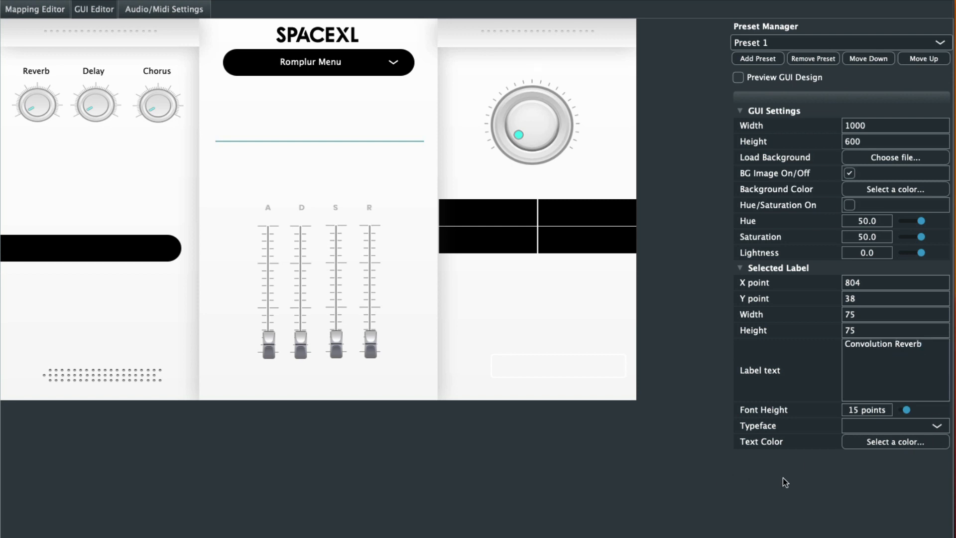
Set the text color of the Convolution Reverb label to black.
{"action": "left_click", "coordinate": [882, 446]}
{"action": "left_click", "coordinate": [686, 198]}
{"action": "left_click", "coordinate": [549, 103]}
{"action": "left_click", "coordinate": [547, 71]}
Link the large knob to the Convolution Reverb Mix control.
{"action": "left_click", "coordinate": [546, 140]}
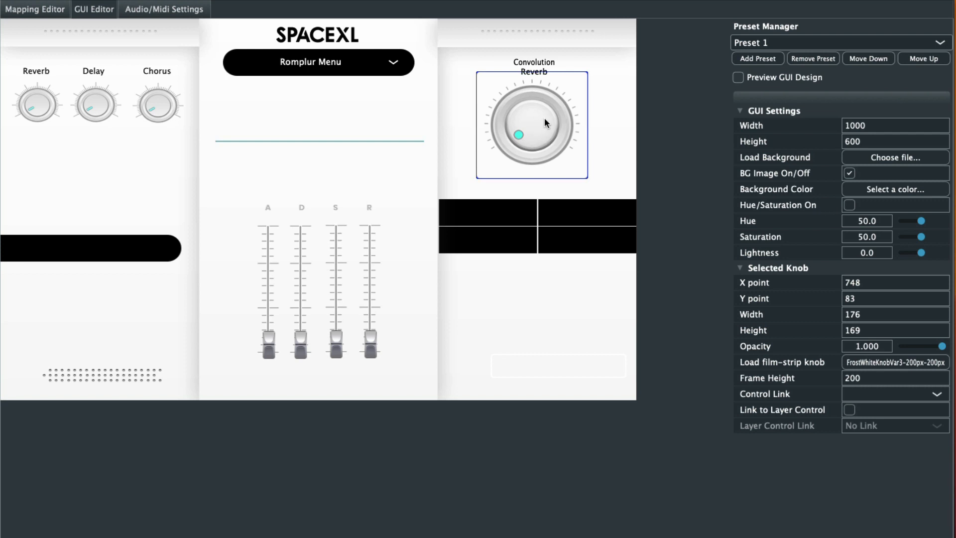
{"action": "left_click", "coordinate": [875, 394]}
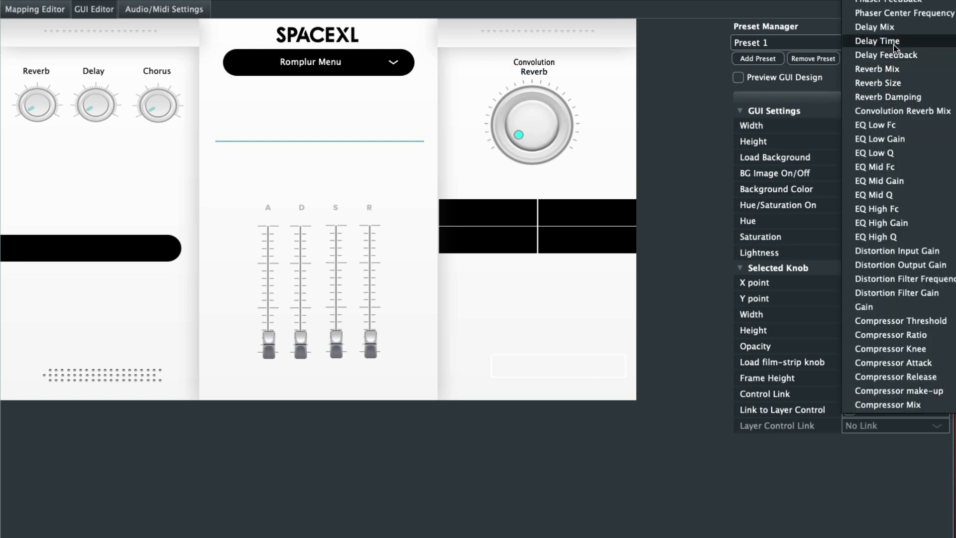
{"action": "left_click", "coordinate": [892, 110]}
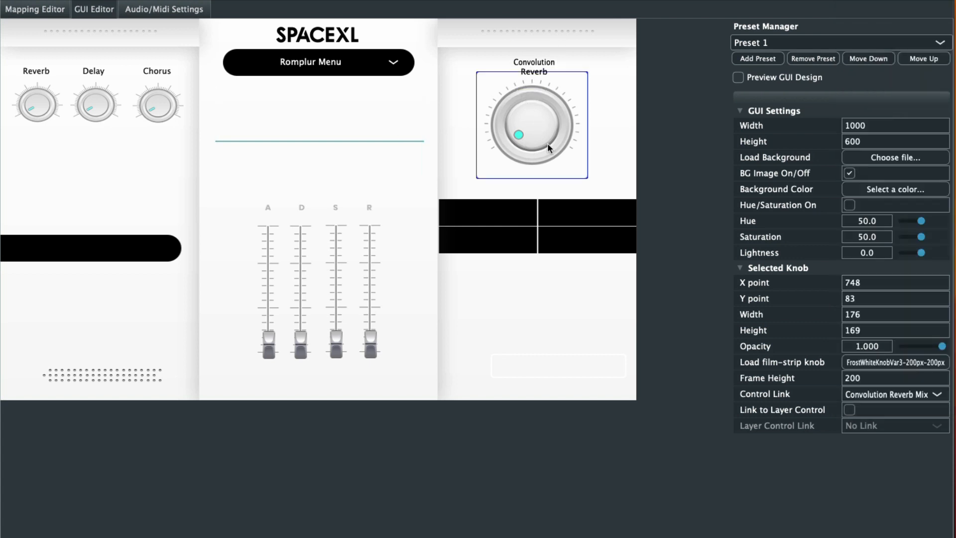
Add a drop-down in the lower-right cell of the black grid at about X 854, Y 329, sized about 136 by 40.
{"action": "right_click", "coordinate": [614, 173]}
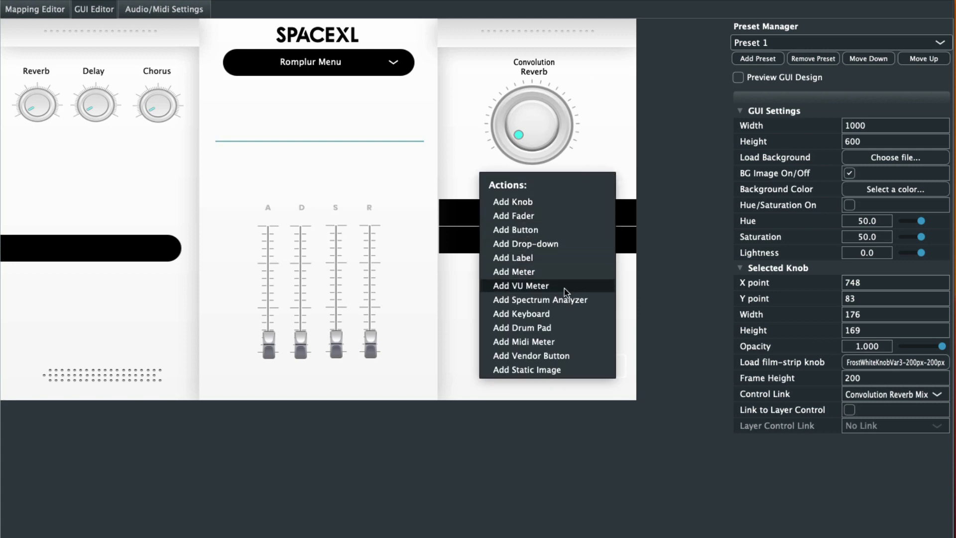
{"action": "left_click", "coordinate": [533, 244]}
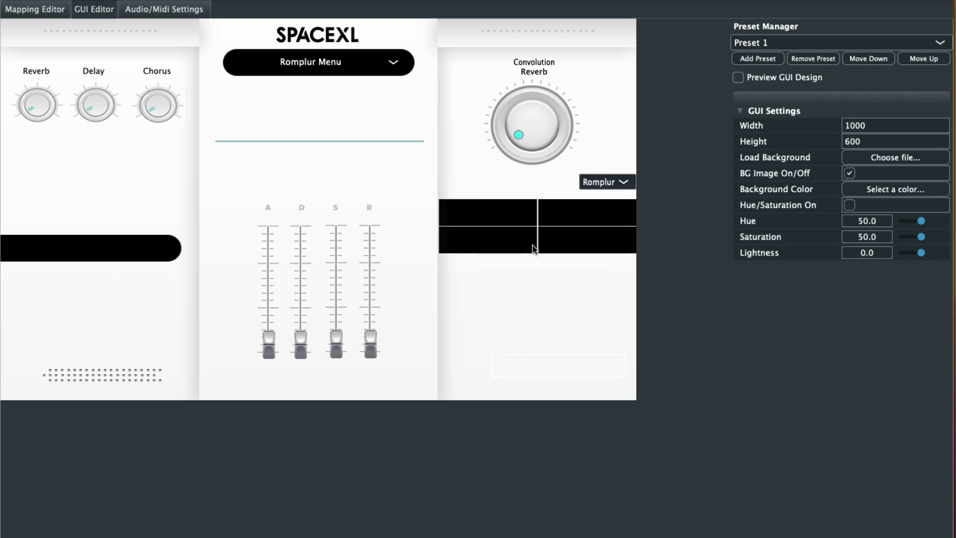
{"action": "left_click_drag", "start_coordinate": [609, 187], "coordinate": [588, 244]}
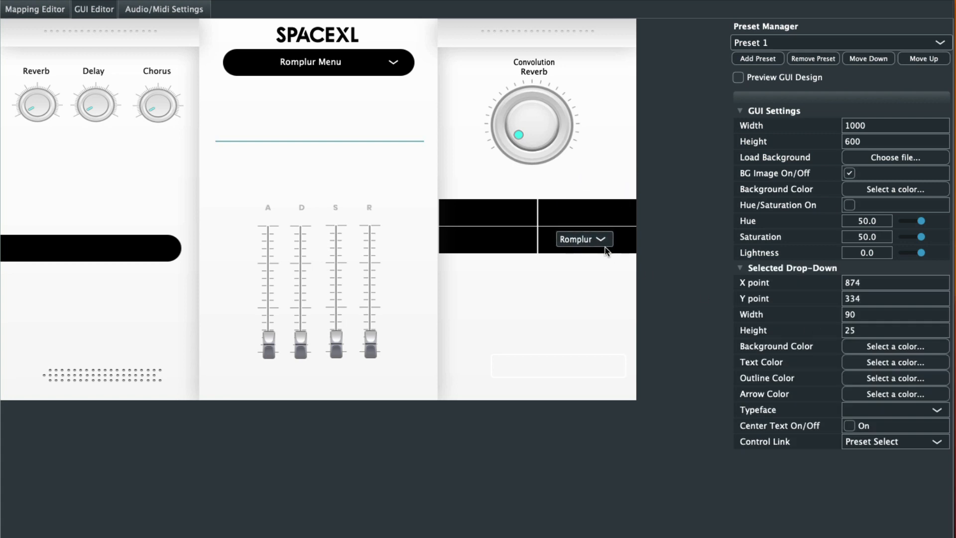
{"action": "mouse_move", "coordinate": [609, 244]}
{"action": "left_mouse_down"}
{"action": "mouse_move", "coordinate": [636, 256]}
{"action": "mouse_move", "coordinate": [596, 241]}
{"action": "left_mouse_up"}
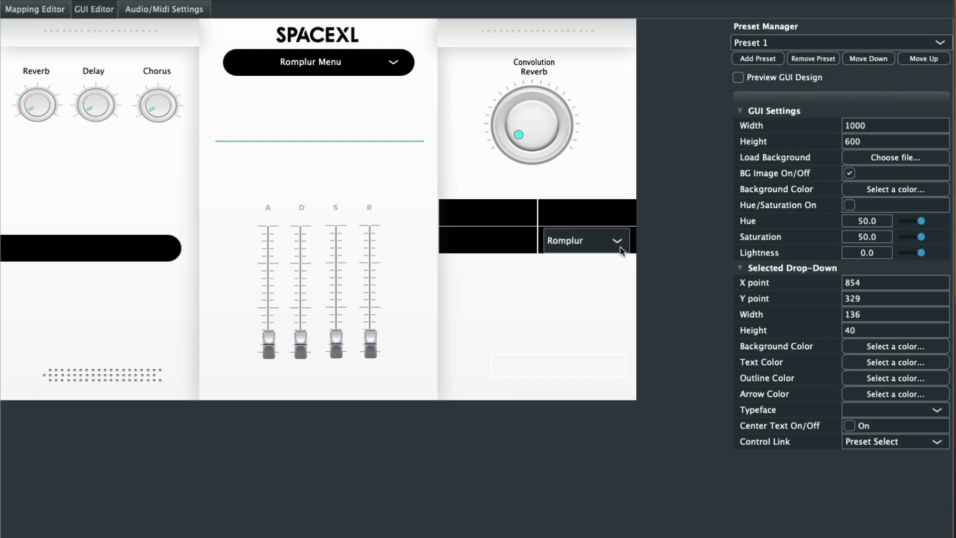
Set the new drop-down's background and outline colors to blend with the black grid cell.
{"action": "left_click", "coordinate": [886, 441]}
{"action": "left_click", "coordinate": [875, 348]}
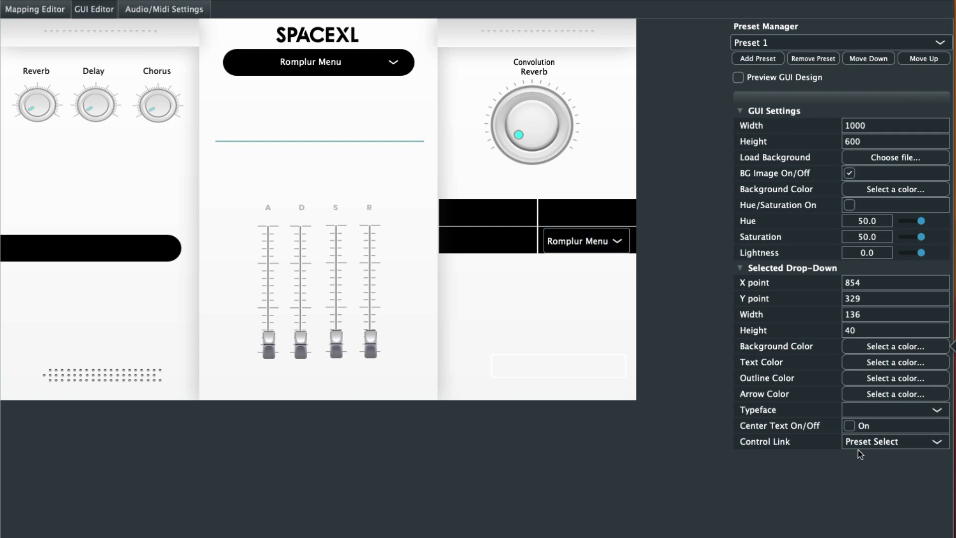
{"action": "left_click", "coordinate": [868, 379]}
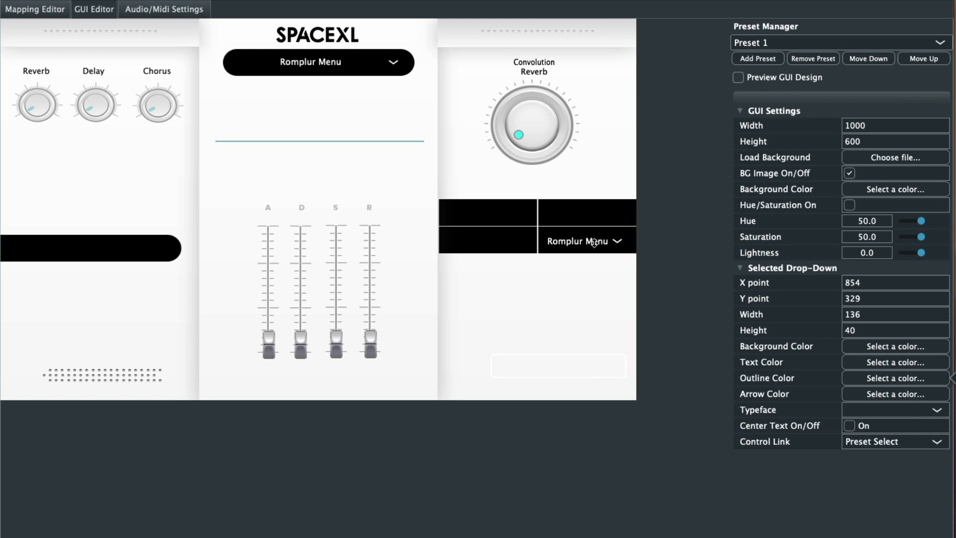
Link the lower-right drop-down in the black grid to the Convolution Reverb IR control.
{"action": "left_click", "coordinate": [873, 410]}
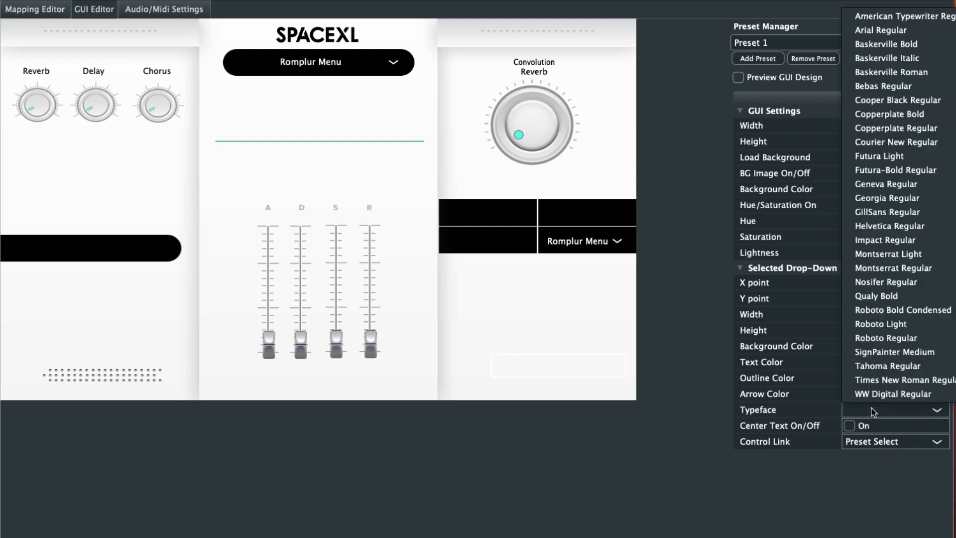
{"action": "left_click", "coordinate": [871, 410]}
{"action": "left_click", "coordinate": [879, 439]}
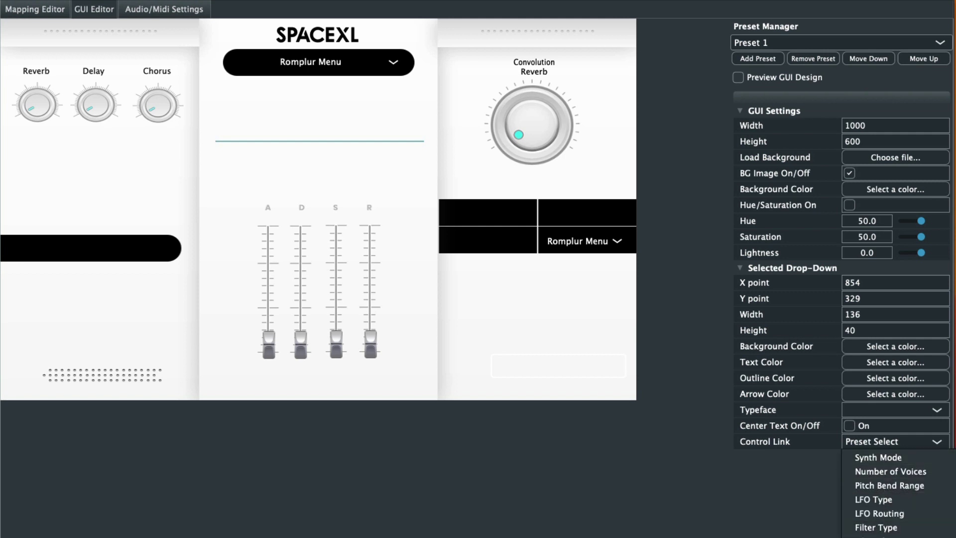
{"action": "left_click", "coordinate": [886, 536]}
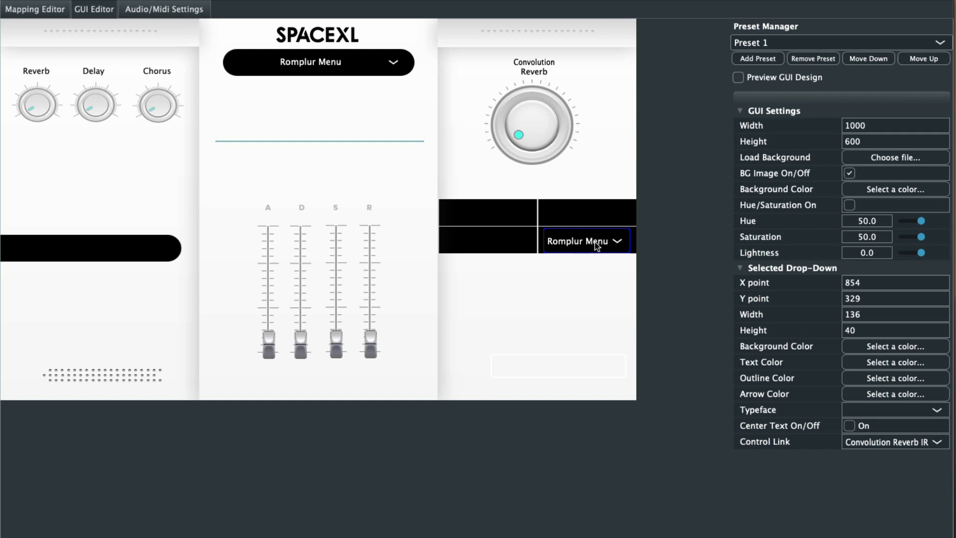
Enlarge the Convolution Reverb knob to about 215 by 210 and move it to about X 736, Y 82.
{"action": "left_click", "coordinate": [478, 211]}
{"action": "right_click", "coordinate": [478, 211]}
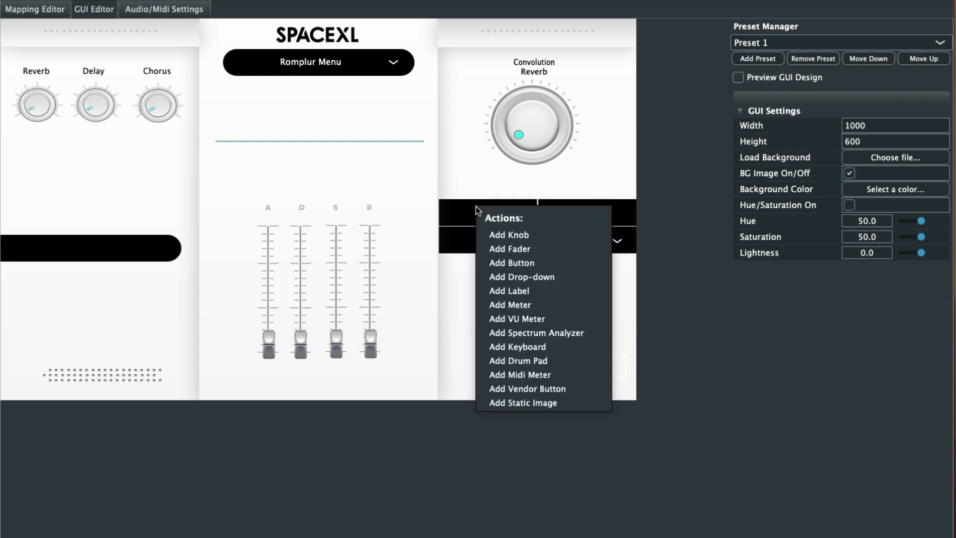
{"action": "left_click", "coordinate": [519, 138]}
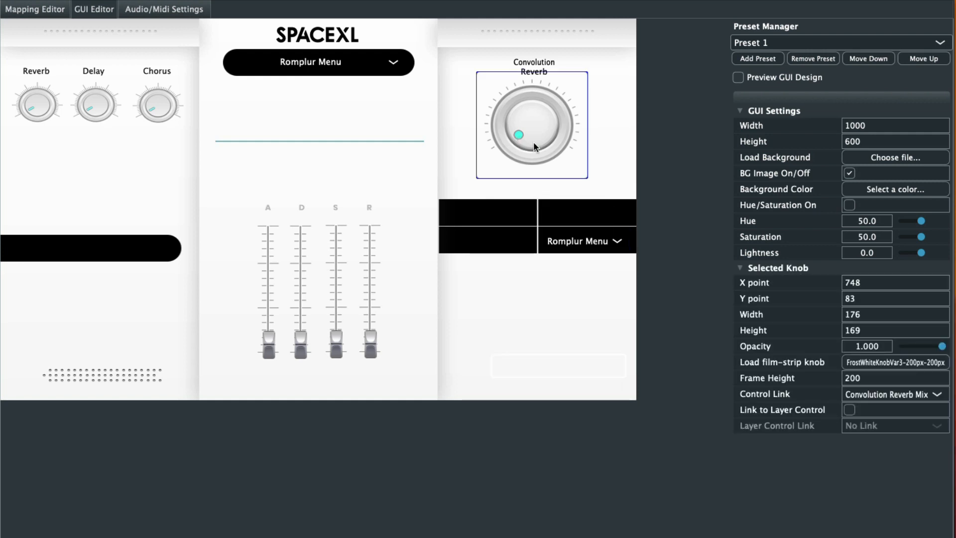
{"action": "left_click", "coordinate": [585, 180]}
{"action": "left_click_drag", "start_coordinate": [585, 179], "coordinate": [610, 204]}
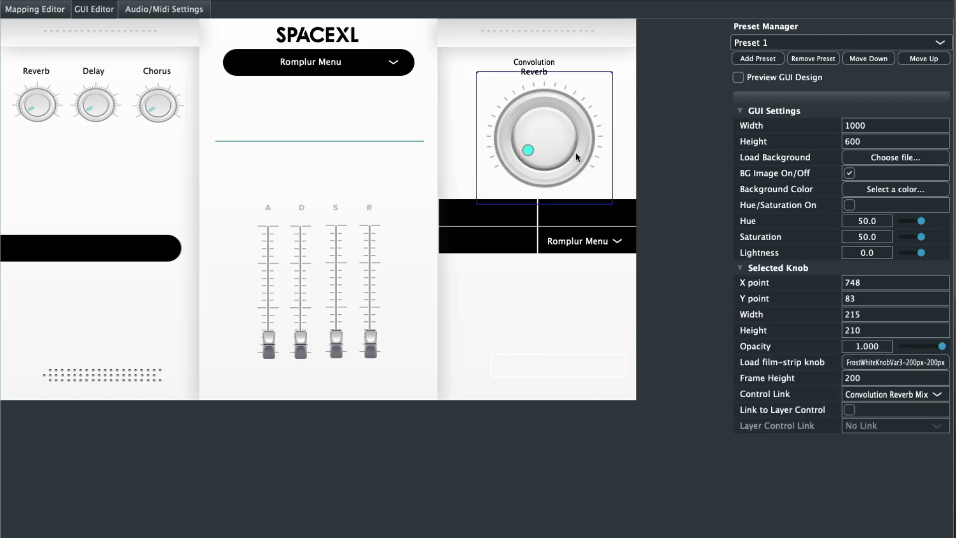
{"action": "left_click_drag", "start_coordinate": [575, 152], "coordinate": [563, 144]}
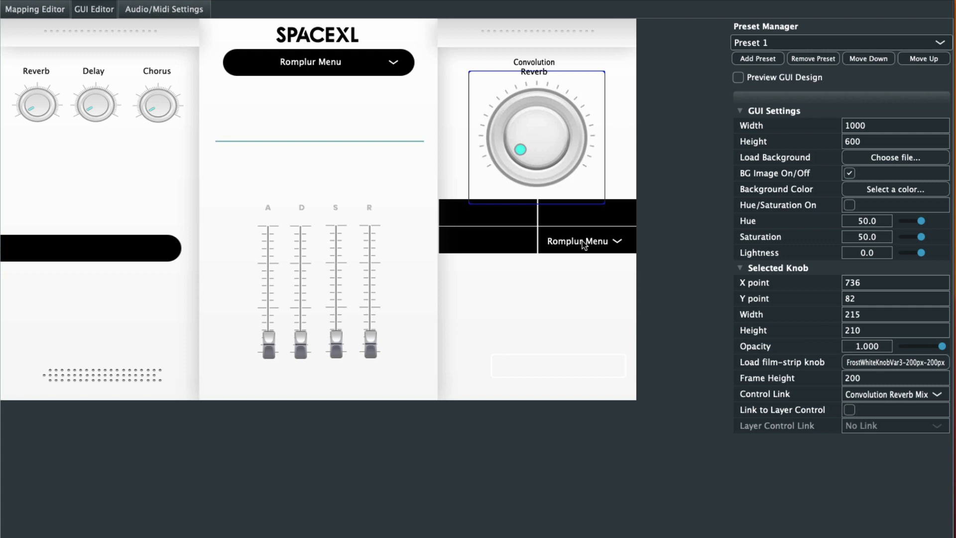
{"action": "left_click", "coordinate": [557, 367]}
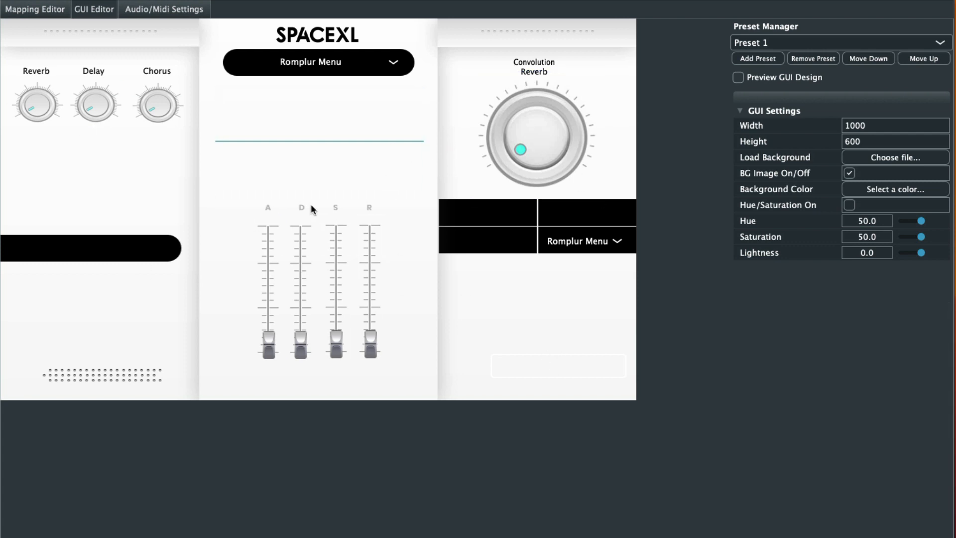
Try adding a drop-down about 151 by 39 in the upper-left cell of the black grid, and remove it.
{"action": "right_click", "coordinate": [88, 247]}
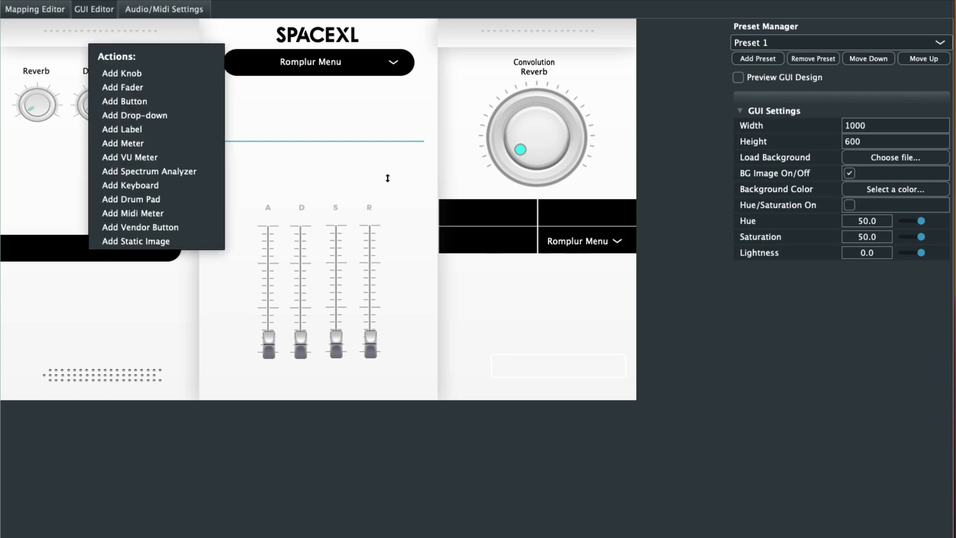
{"action": "left_click", "coordinate": [528, 201]}
{"action": "left_click", "coordinate": [491, 212]}
{"action": "right_click", "coordinate": [489, 213]}
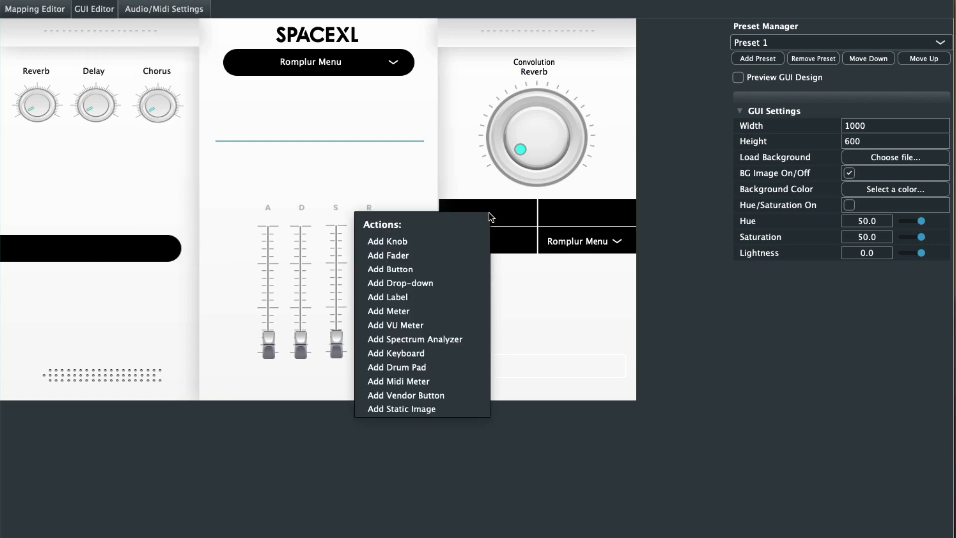
{"action": "left_click", "coordinate": [406, 283]}
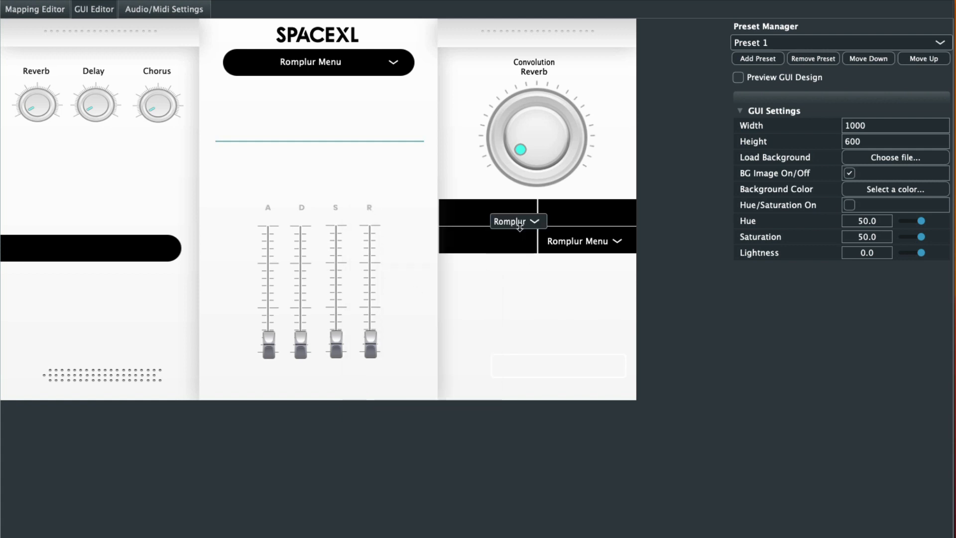
{"action": "mouse_move", "coordinate": [519, 227]}
{"action": "left_mouse_down"}
{"action": "mouse_move", "coordinate": [472, 216]}
{"action": "mouse_move", "coordinate": [529, 223]}
{"action": "left_mouse_up"}
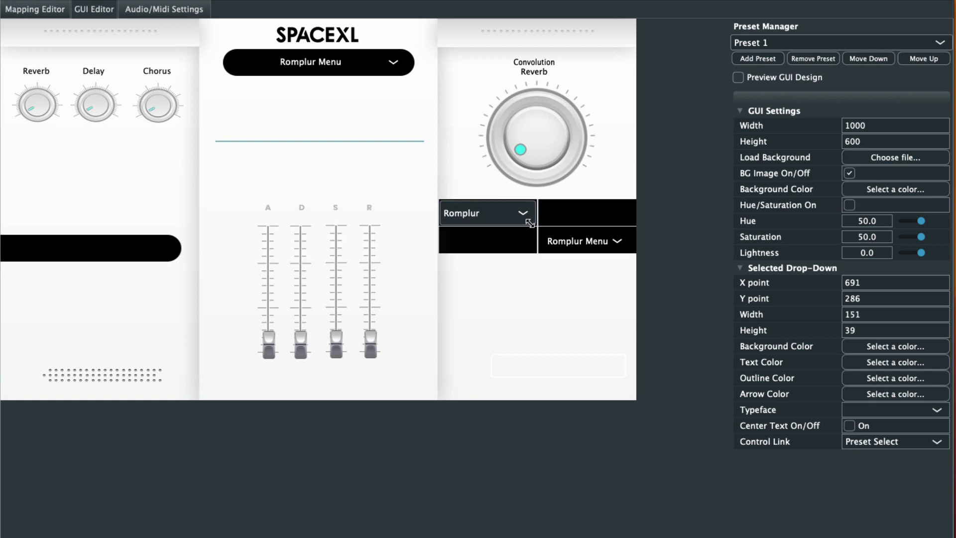
{"action": "right_click", "coordinate": [487, 214]}
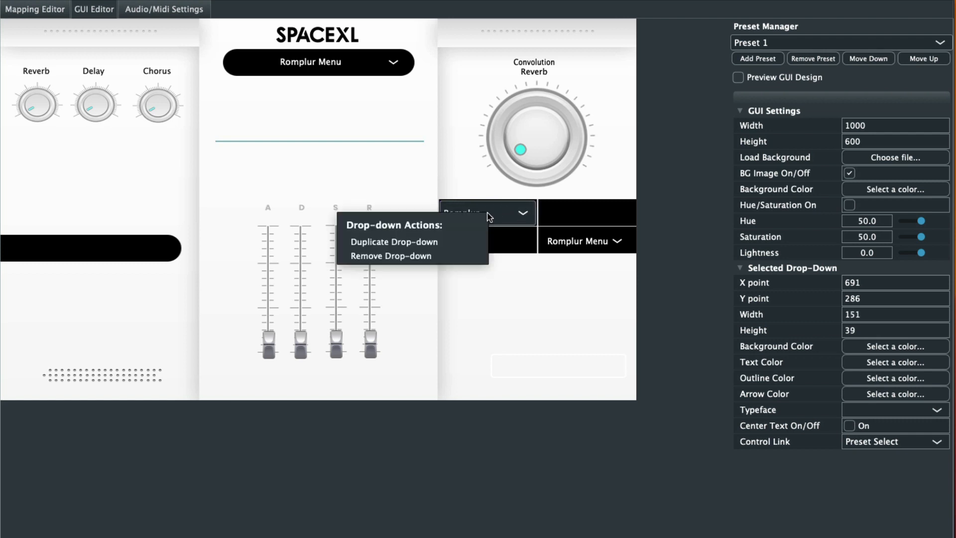
{"action": "left_click", "coordinate": [405, 256]}
Duplicate the lower-right drop-down and place the copy in the grid's upper-right cell at about X 856, Y 286.
{"action": "left_click", "coordinate": [590, 242]}
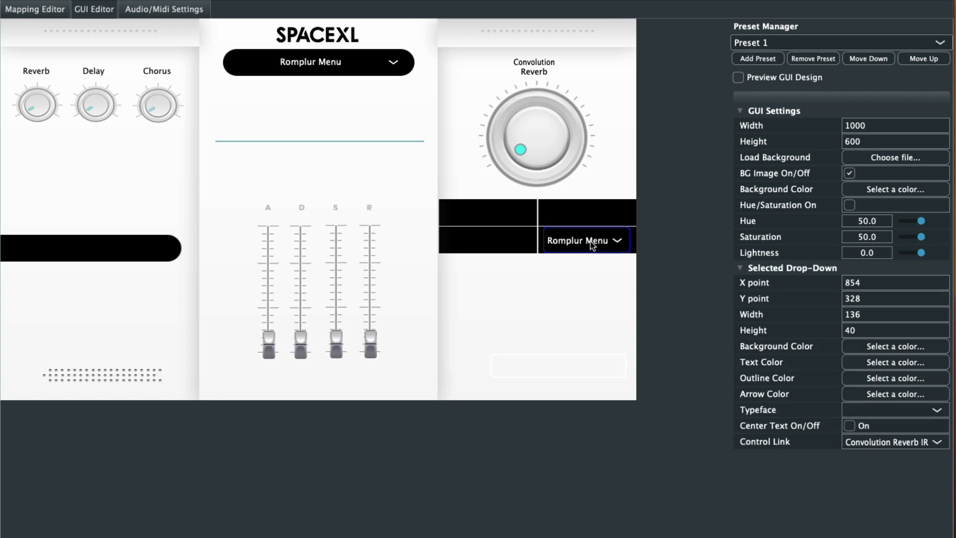
{"action": "key", "text": "super+d"}
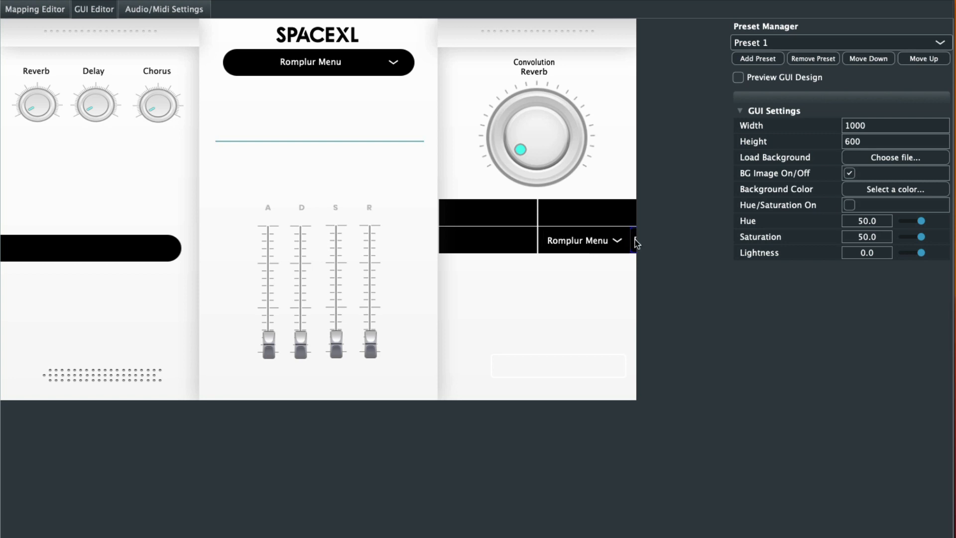
{"action": "left_click_drag", "start_coordinate": [636, 244], "coordinate": [558, 216]}
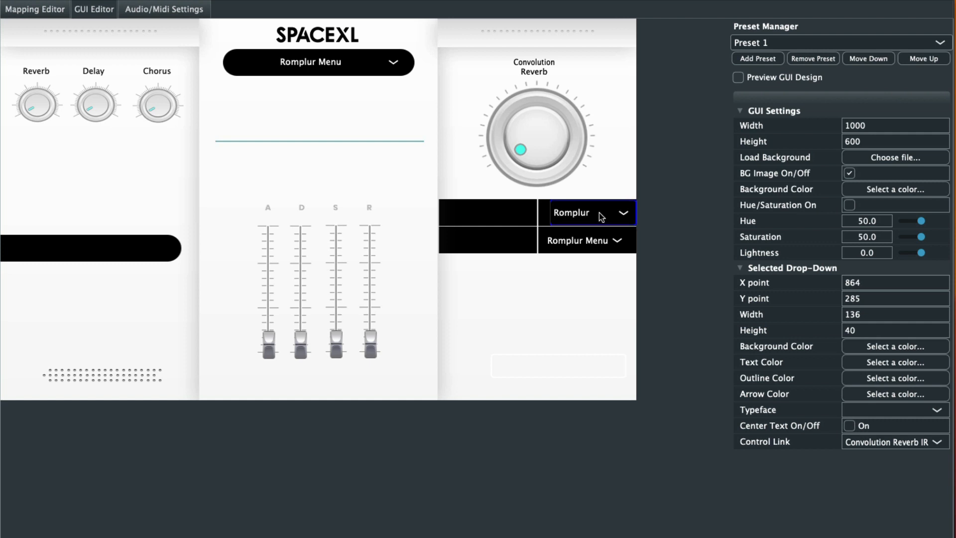
{"action": "left_click_drag", "start_coordinate": [596, 218], "coordinate": [589, 213]}
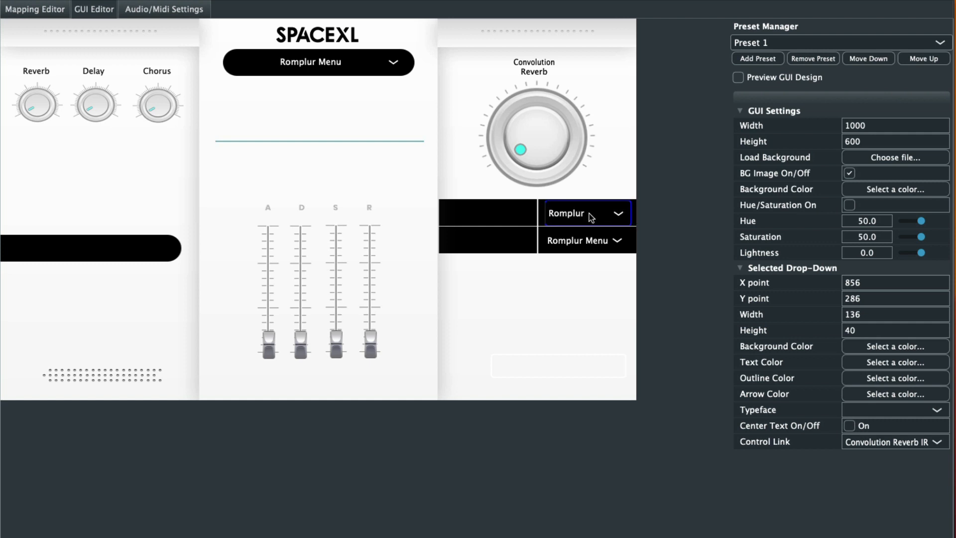
Link the drop-down in the grid's upper-right cell to Number of Voices.
{"action": "left_click", "coordinate": [890, 444]}
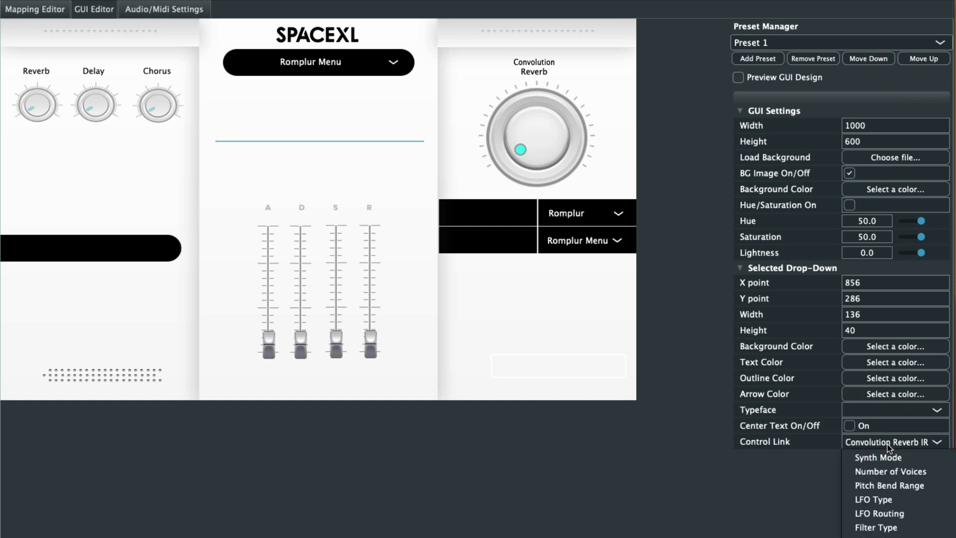
{"action": "left_click", "coordinate": [894, 473]}
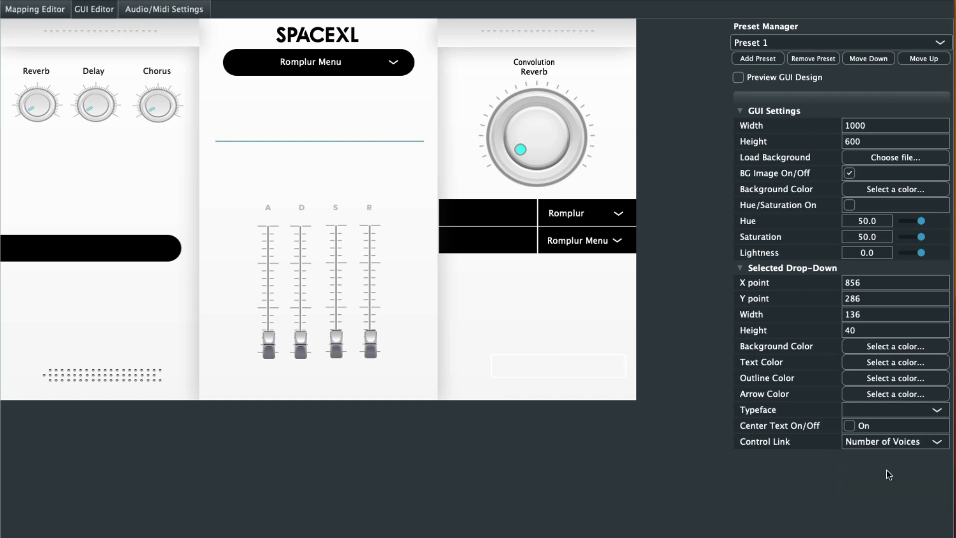
{"action": "left_click", "coordinate": [523, 258]}
Duplicate the upper-right drop-down into the upper-left cell at about X 701, Y 286, and link the copy to LFO Type.
{"action": "right_click", "coordinate": [469, 206]}
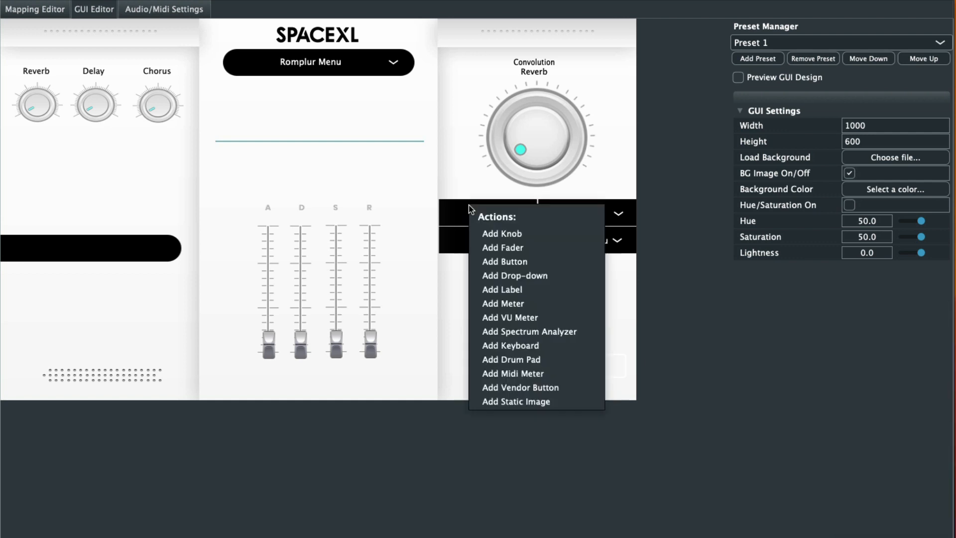
{"action": "left_click", "coordinate": [625, 213]}
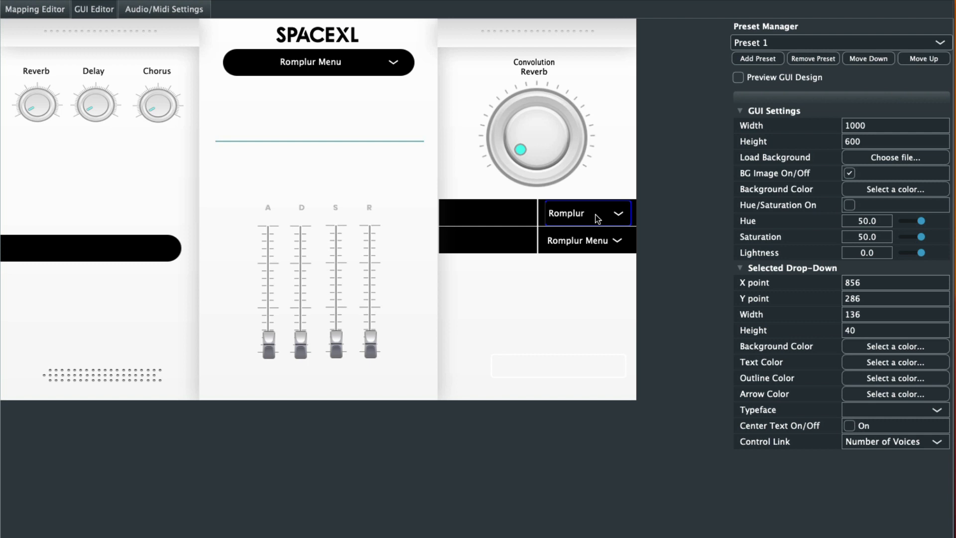
{"action": "key", "text": "super+d"}
{"action": "left_click", "coordinate": [635, 210]}
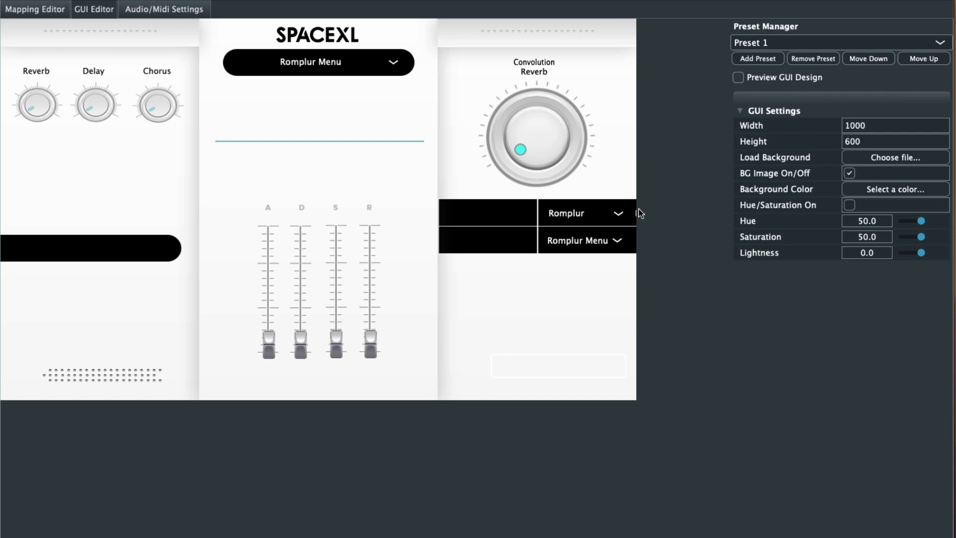
{"action": "left_click_drag", "start_coordinate": [635, 215], "coordinate": [450, 214]}
{"action": "left_click", "coordinate": [903, 442]}
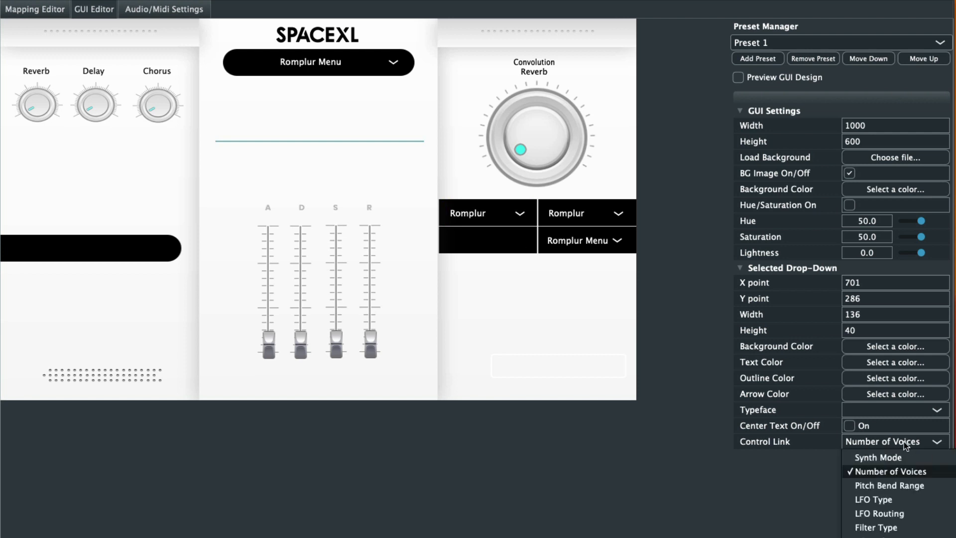
{"action": "left_click", "coordinate": [890, 500]}
Duplicate the upper-left drop-down into the lower-left cell at about X 701, Y 328, and link the copy to LFO Routing.
{"action": "left_click", "coordinate": [482, 214]}
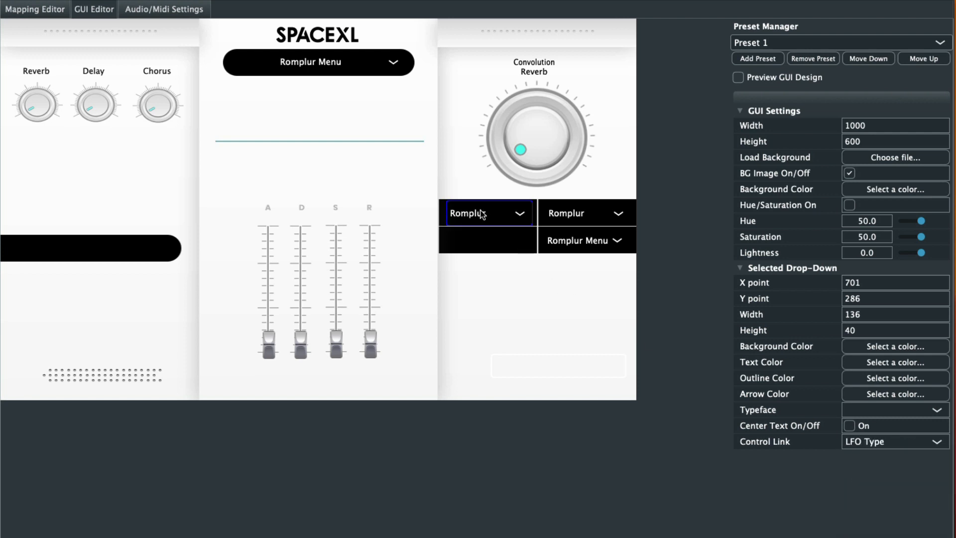
{"action": "left_click_drag", "start_coordinate": [482, 214], "coordinate": [504, 238]}
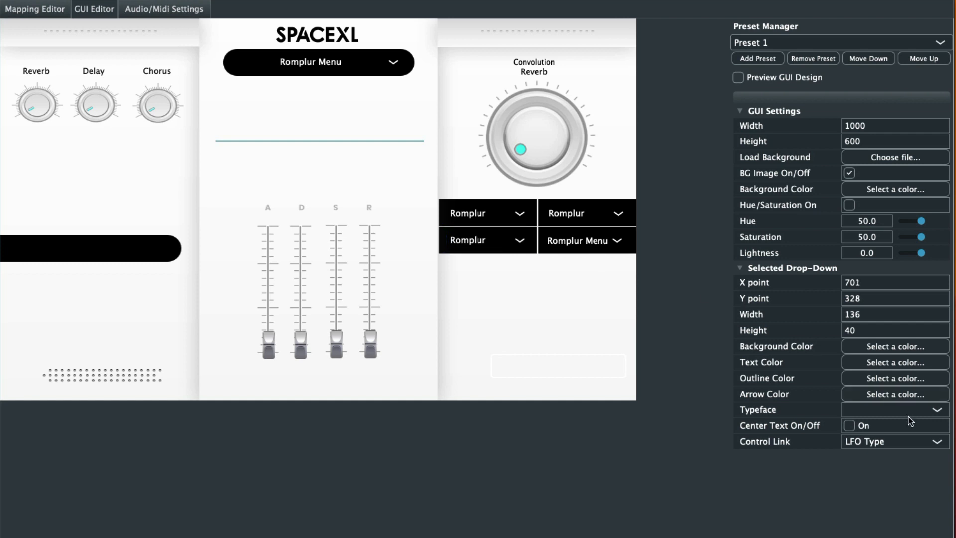
{"action": "left_click", "coordinate": [879, 442]}
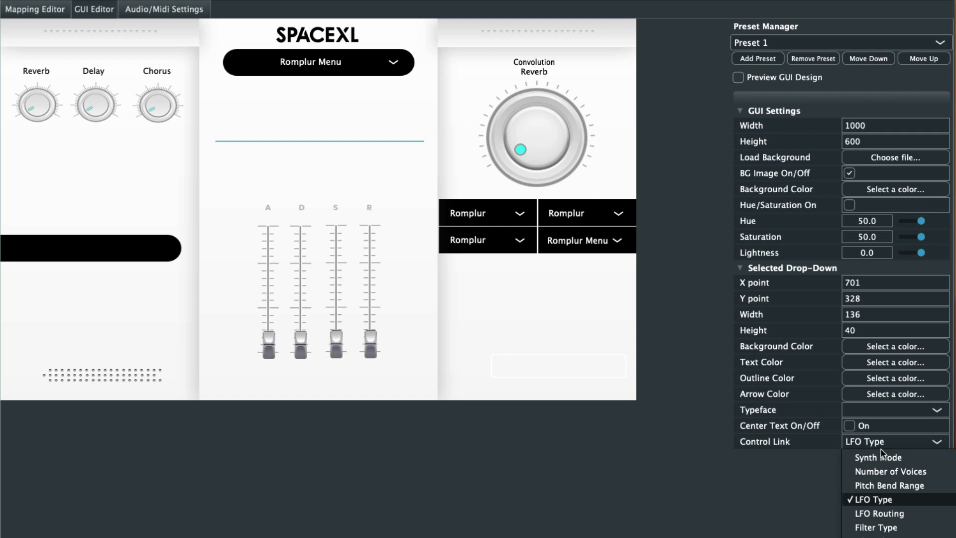
{"action": "left_click", "coordinate": [883, 514]}
{"action": "left_click", "coordinate": [537, 371]}
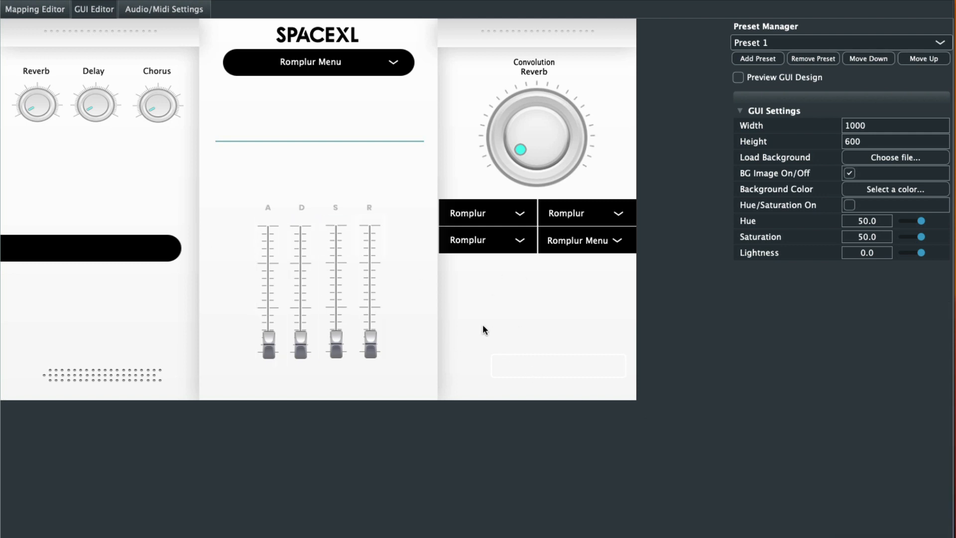
Change the control link of the grid's lower-left drop-down to Synth Mode.
{"action": "left_click", "coordinate": [489, 239]}
{"action": "left_click", "coordinate": [867, 444]}
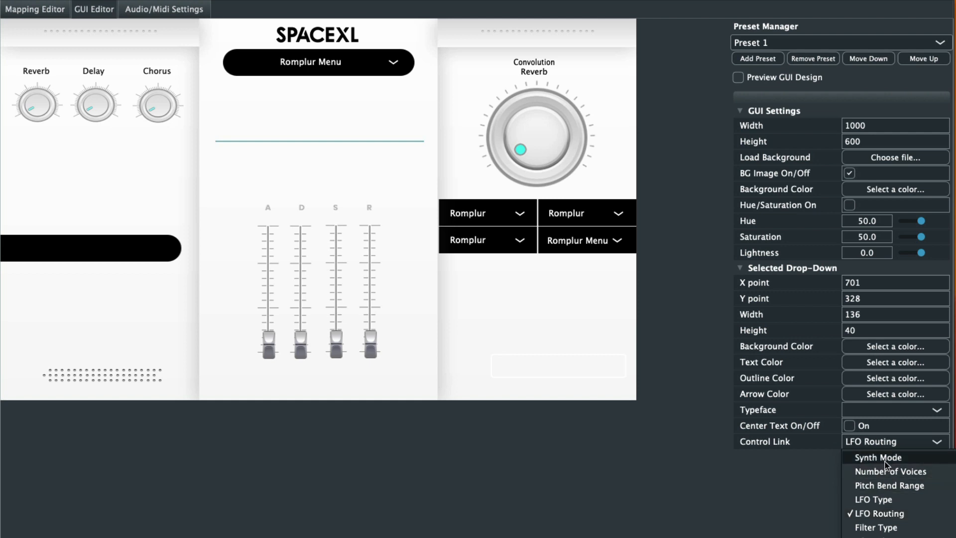
{"action": "left_click", "coordinate": [884, 458]}
Change the control link of the grid's upper-left drop-down to Filter Type.
{"action": "left_click", "coordinate": [479, 216]}
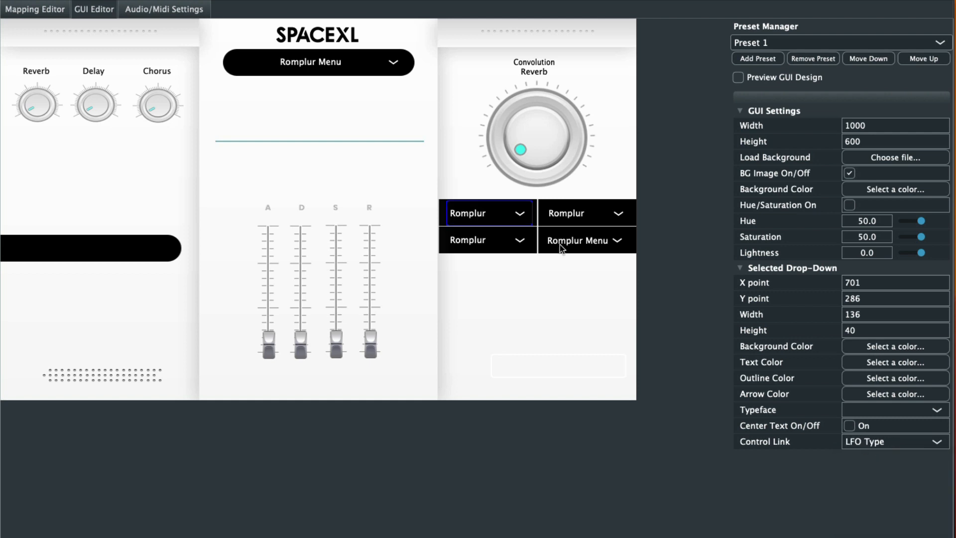
{"action": "left_click", "coordinate": [877, 445]}
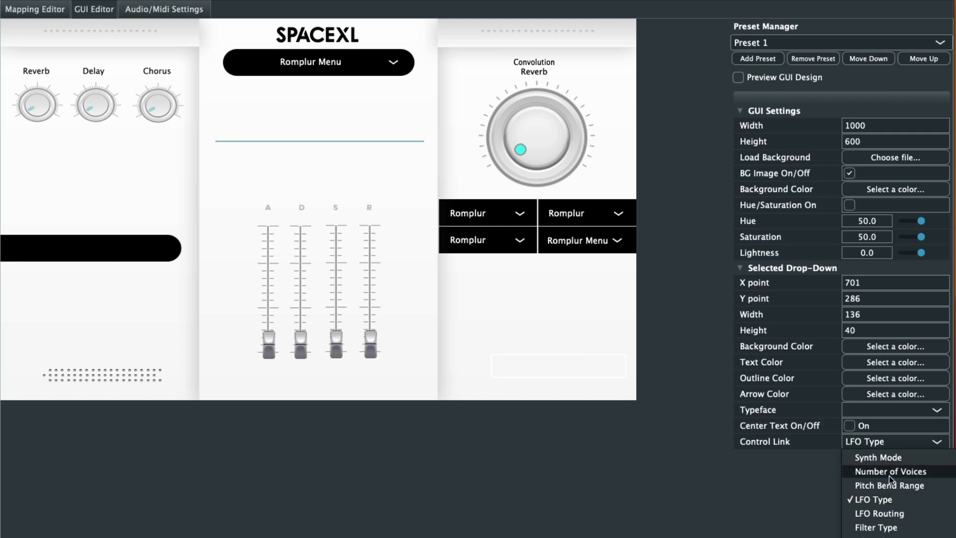
{"action": "left_click", "coordinate": [887, 528]}
{"action": "left_click", "coordinate": [541, 326]}
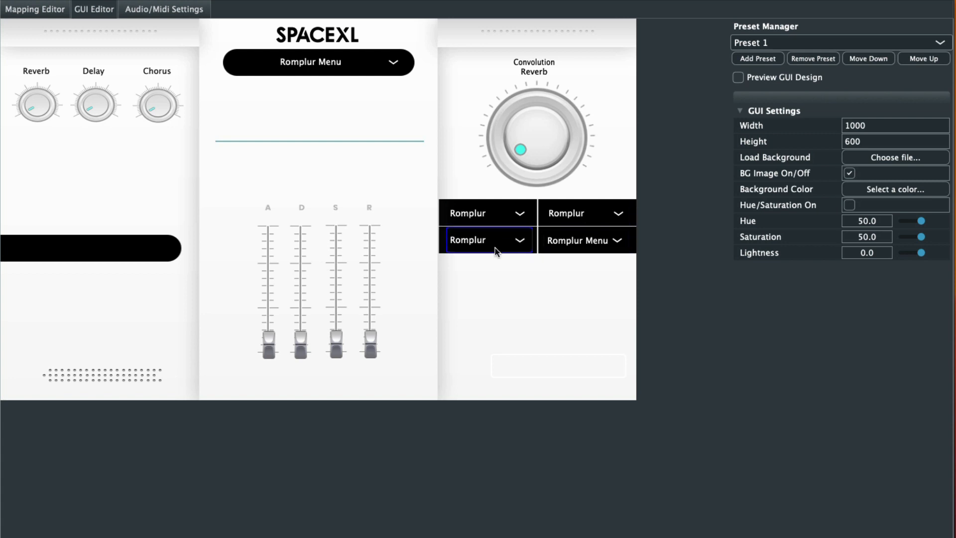
Preview the GUI design, try out the Convolution Reverb knob and the D fader, and leave the preview.
{"action": "left_click", "coordinate": [738, 79]}
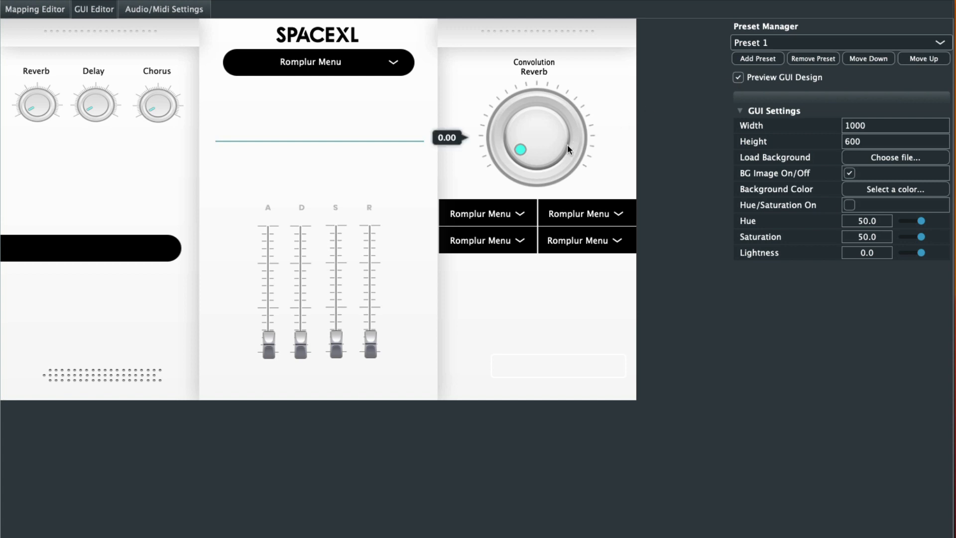
{"action": "mouse_move", "coordinate": [528, 151]}
{"action": "left_mouse_down"}
{"action": "mouse_move", "coordinate": [568, 43]}
{"action": "mouse_move", "coordinate": [528, 159]}
{"action": "left_mouse_up"}
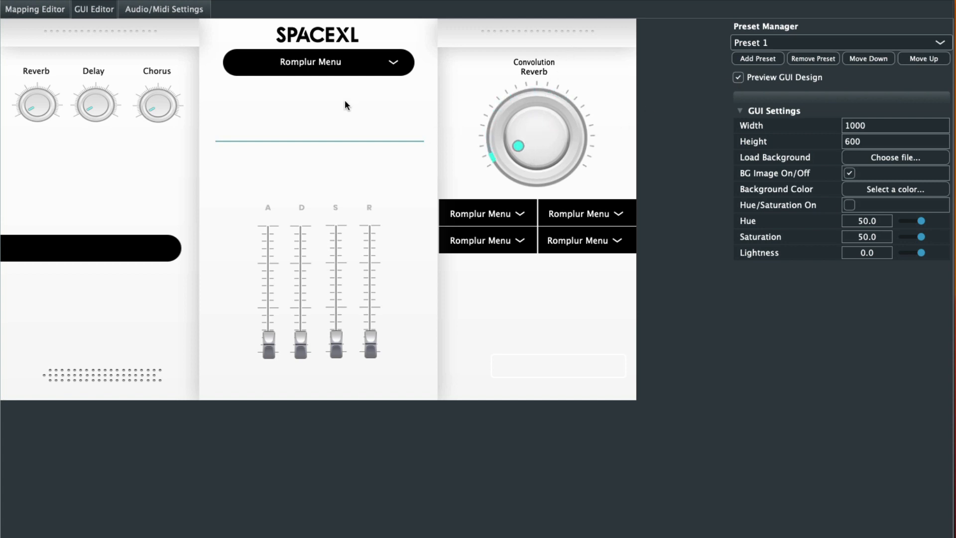
{"action": "mouse_move", "coordinate": [301, 341]}
{"action": "left_click_drag", "start_coordinate": [301, 341], "coordinate": [309, 402]}
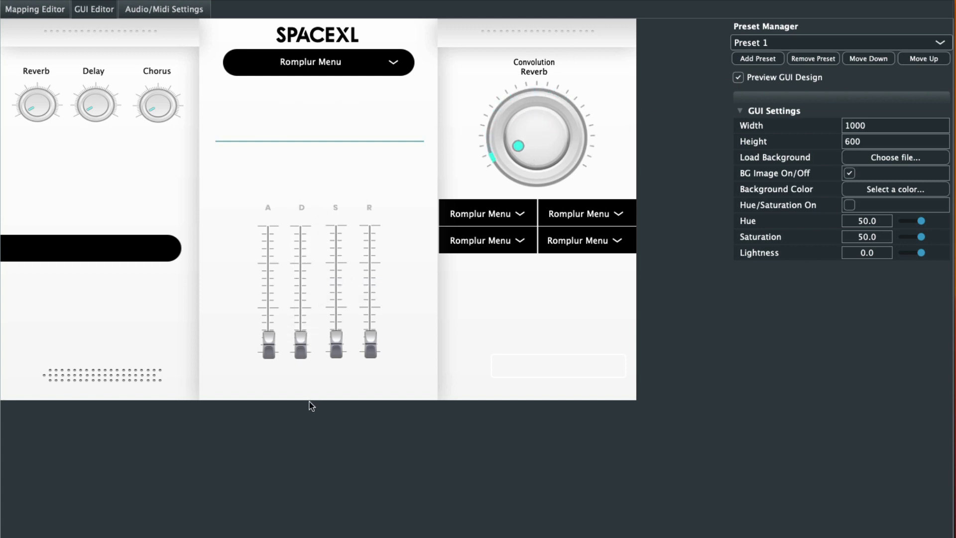
{"action": "left_click", "coordinate": [739, 79]}
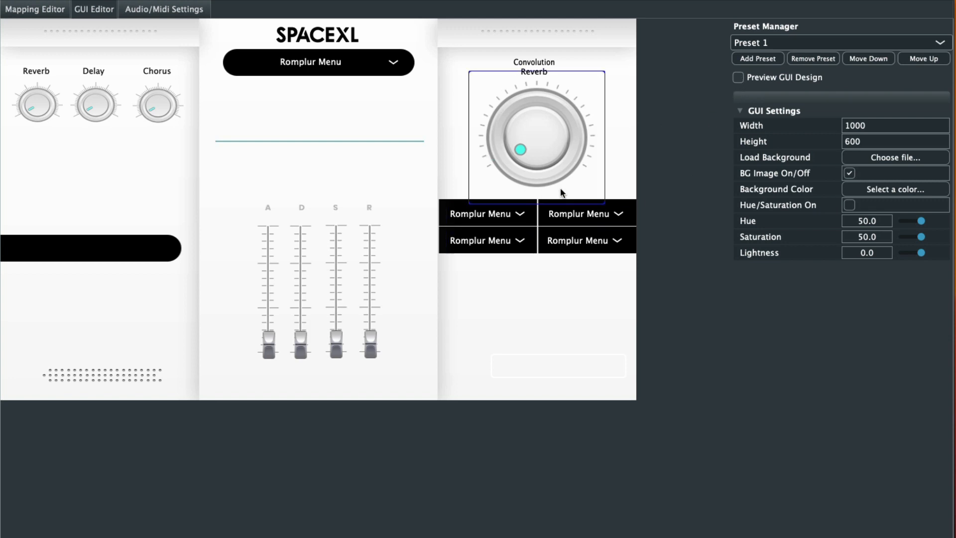
Duplicate the grid's upper-left drop-down onto the lower-left black bar at about X 70, Y 342, and link the copy to Pitch Bend Range.
{"action": "right_click", "coordinate": [92, 255]}
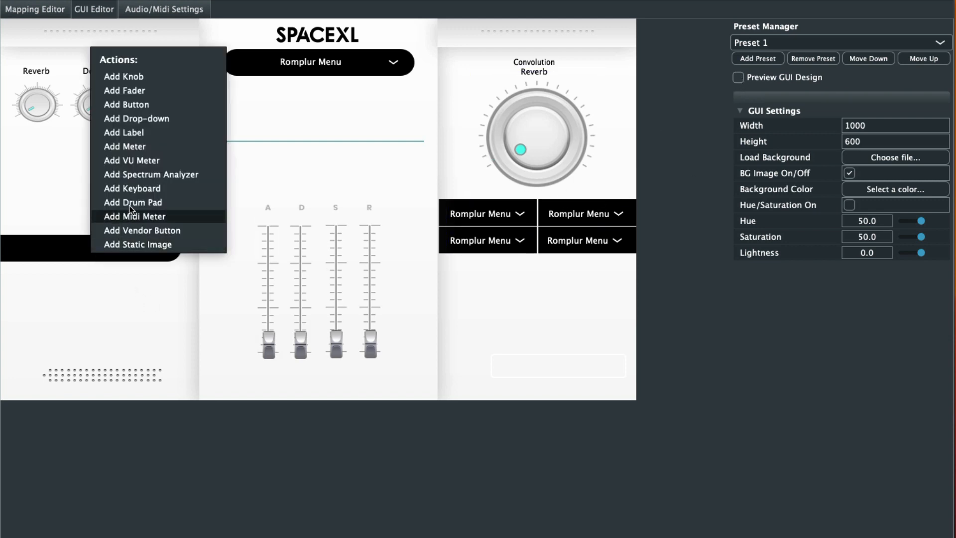
{"action": "left_click", "coordinate": [470, 219]}
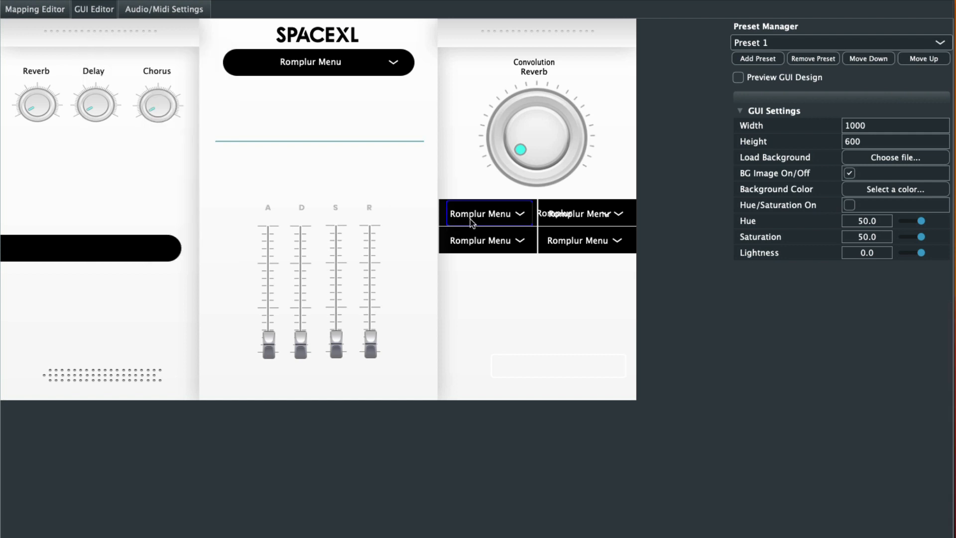
{"action": "left_click_drag", "start_coordinate": [470, 219], "coordinate": [65, 253]}
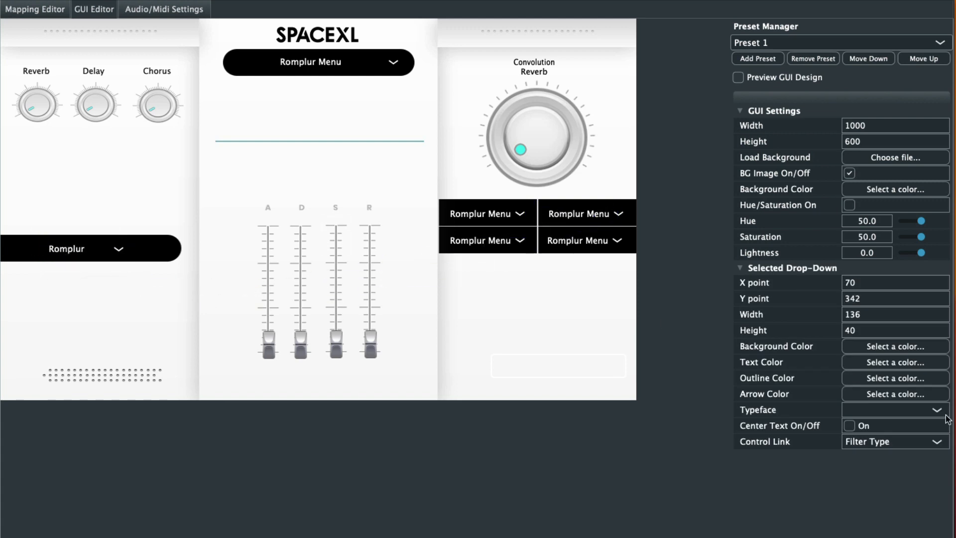
{"action": "left_click", "coordinate": [893, 443]}
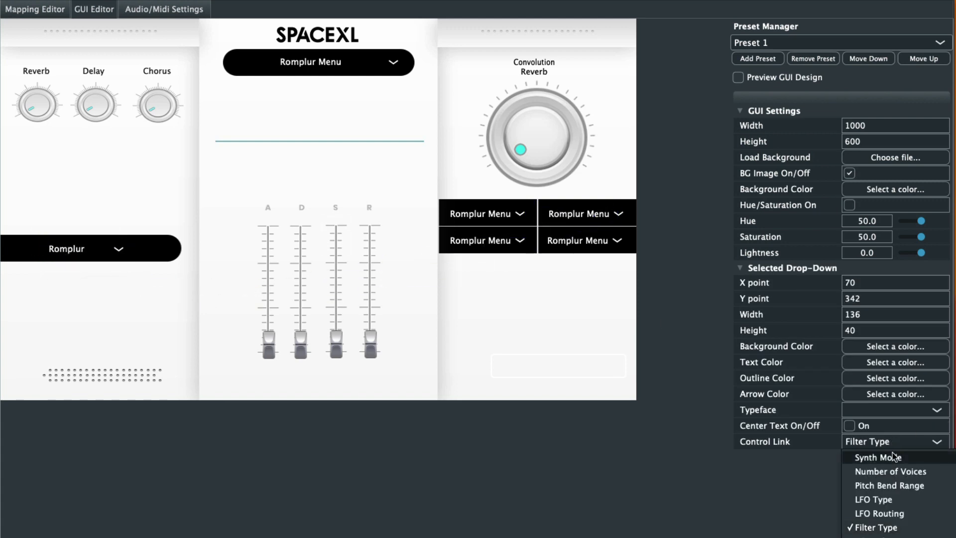
{"action": "left_click", "coordinate": [895, 486]}
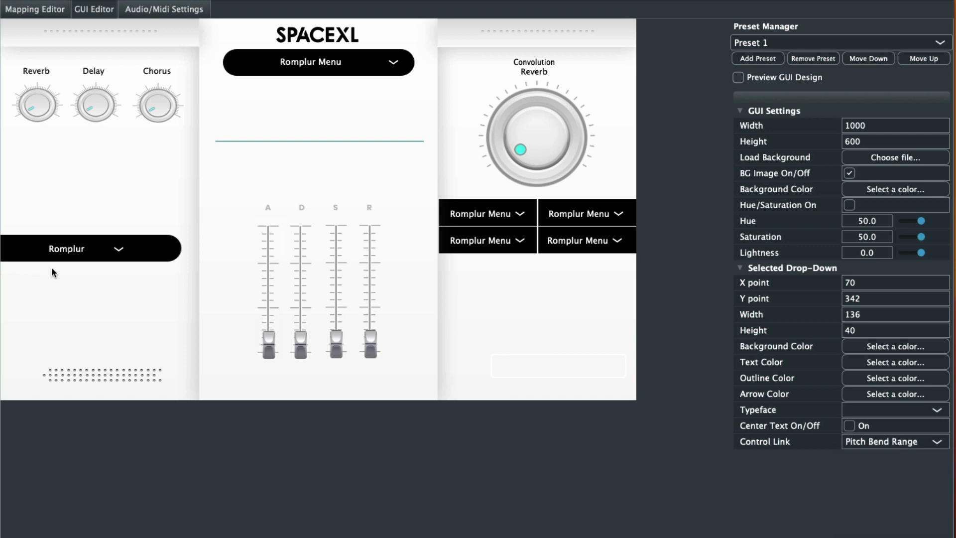
{"action": "left_click", "coordinate": [97, 289]}
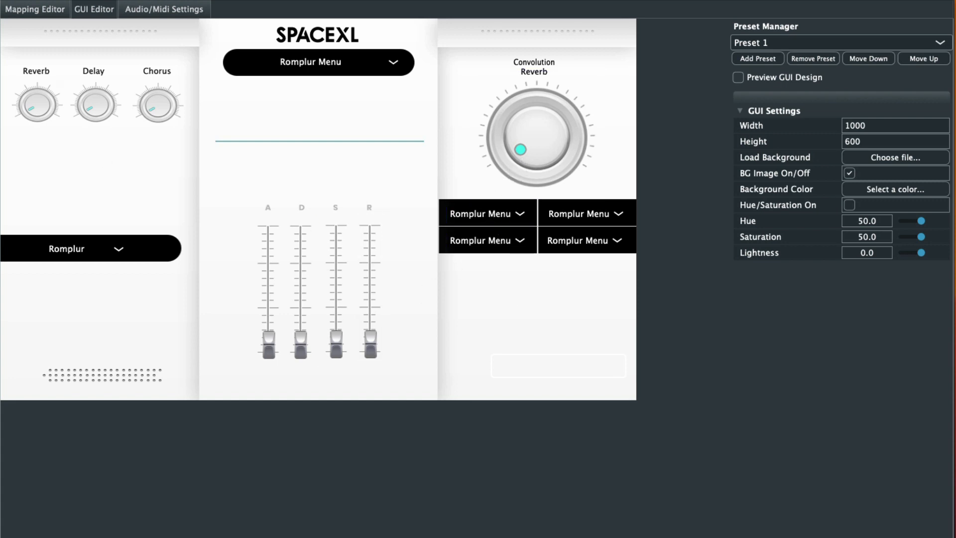
Link the Reverb knob to Reverb Mix and the Delay knob to Delay Mix.
{"action": "left_click", "coordinate": [47, 109]}
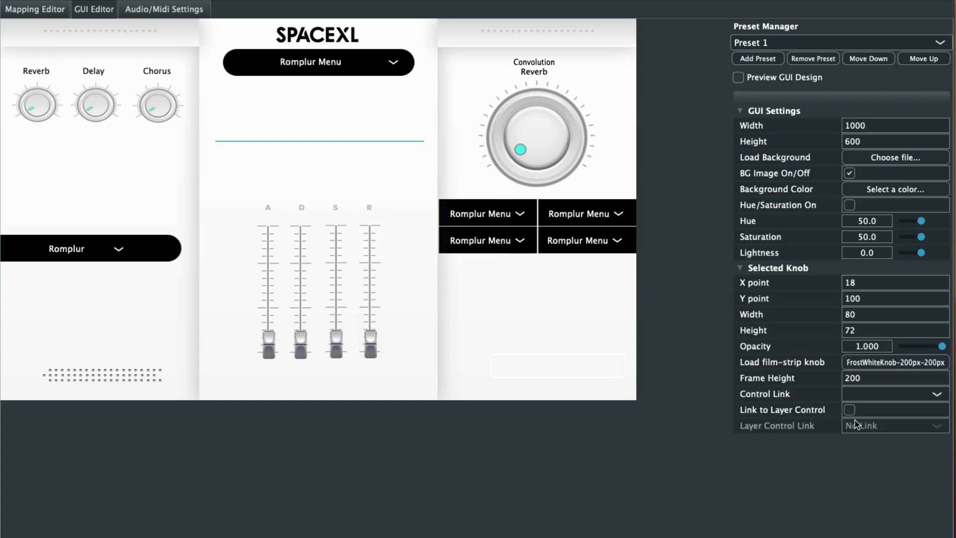
{"action": "left_click", "coordinate": [873, 398]}
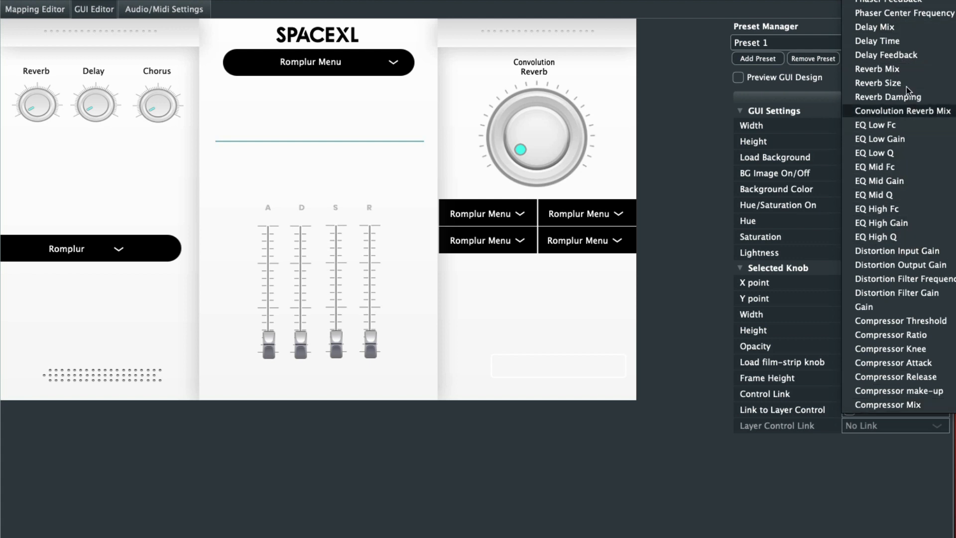
{"action": "left_click", "coordinate": [904, 69]}
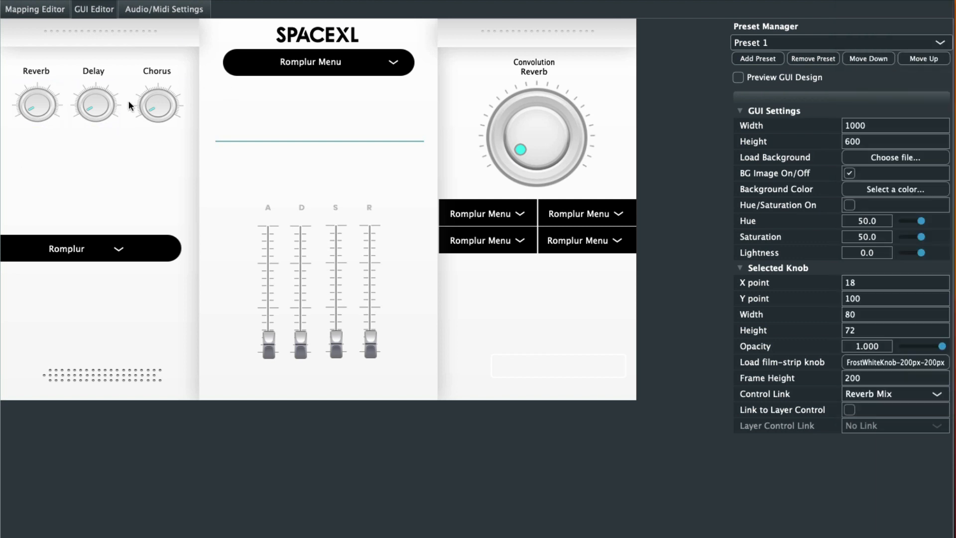
{"action": "left_click", "coordinate": [110, 105]}
{"action": "left_click", "coordinate": [911, 395]}
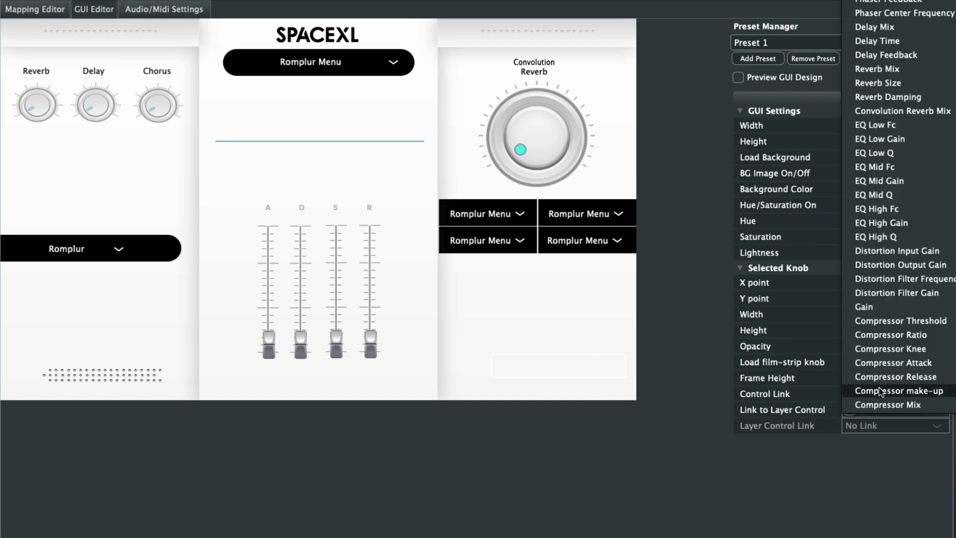
{"action": "left_click", "coordinate": [899, 27]}
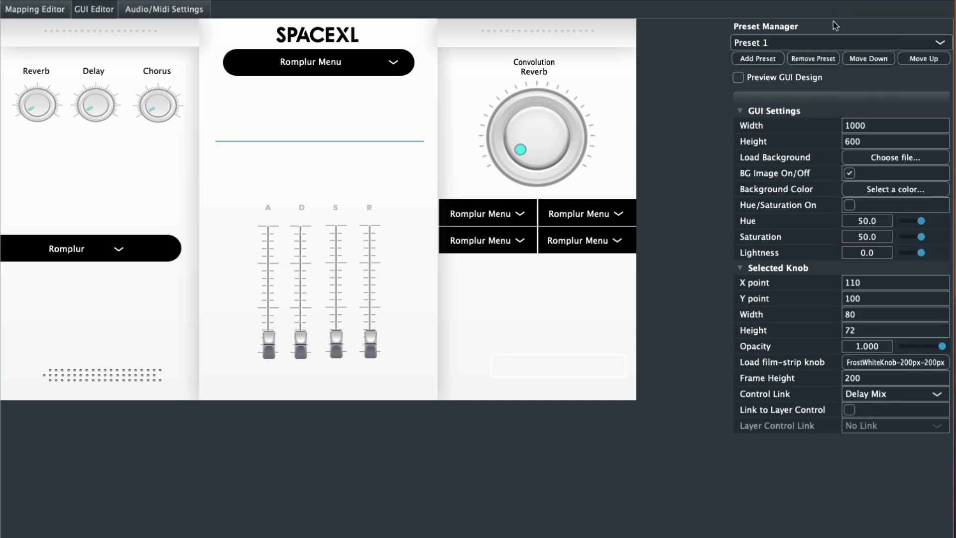
Choose a control link for the Chorus knob and deselect it.
{"action": "left_click", "coordinate": [160, 108]}
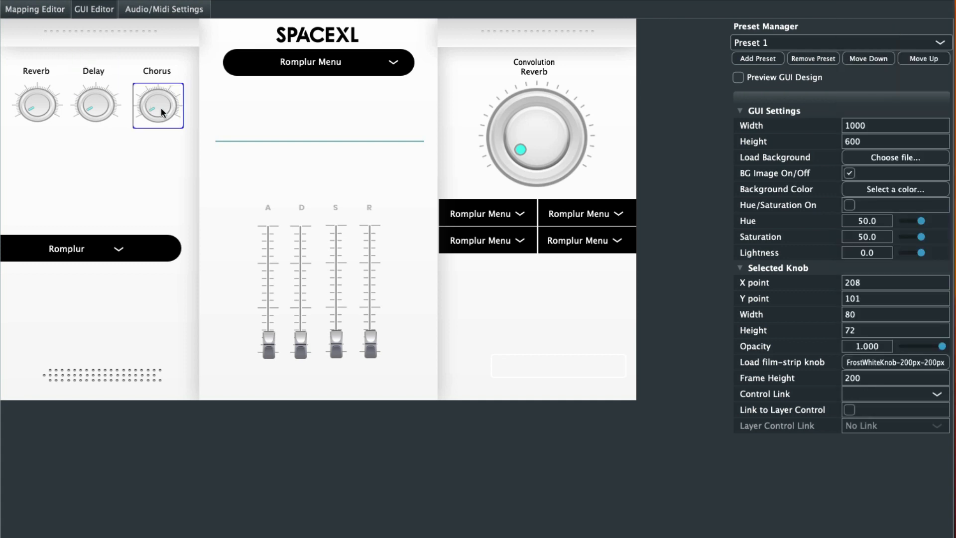
{"action": "left_click", "coordinate": [872, 393]}
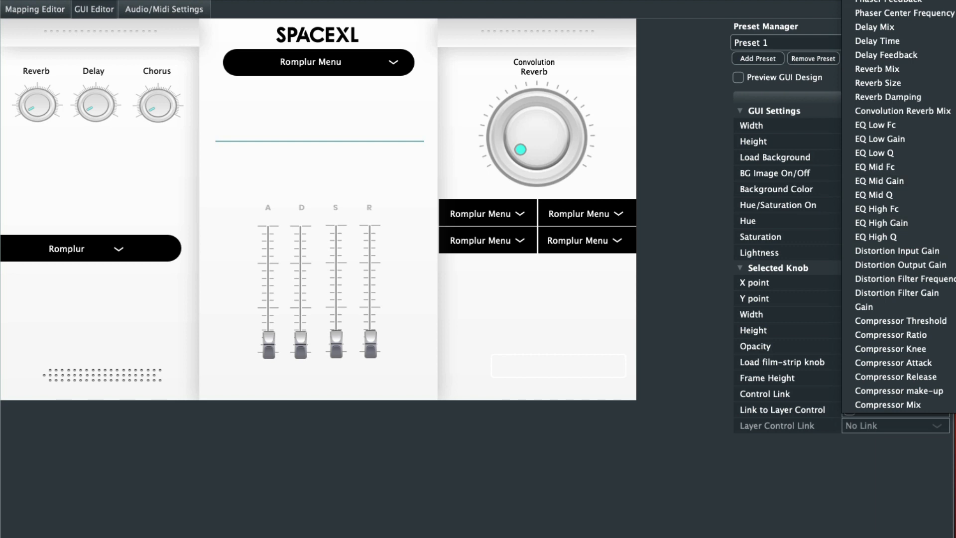
{"action": "left_click", "coordinate": [877, 1]}
{"action": "left_click", "coordinate": [119, 331]}
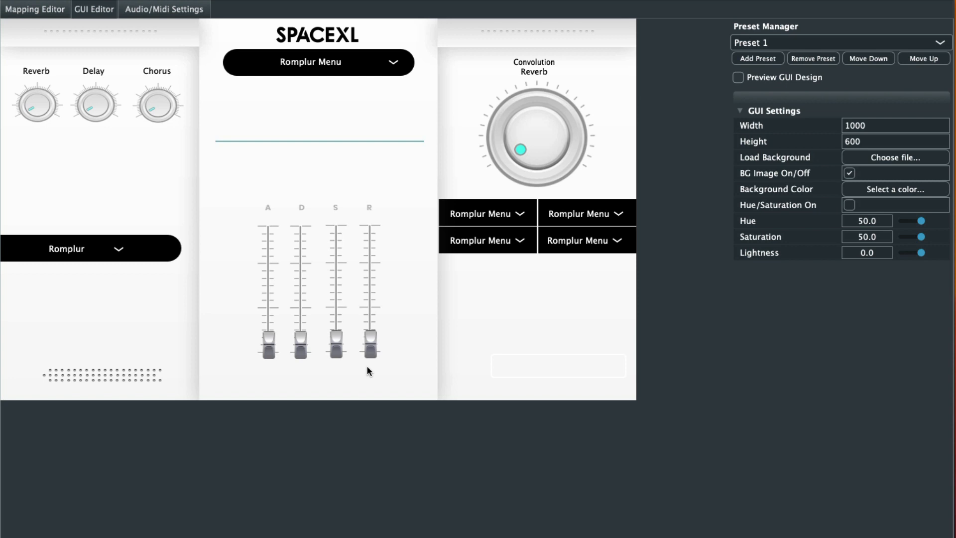
In the Mapping Editor, import Bell - Bodies V 060 Key C.wav from the Kit 02 folder with root note C3.
{"action": "left_click", "coordinate": [42, 10]}
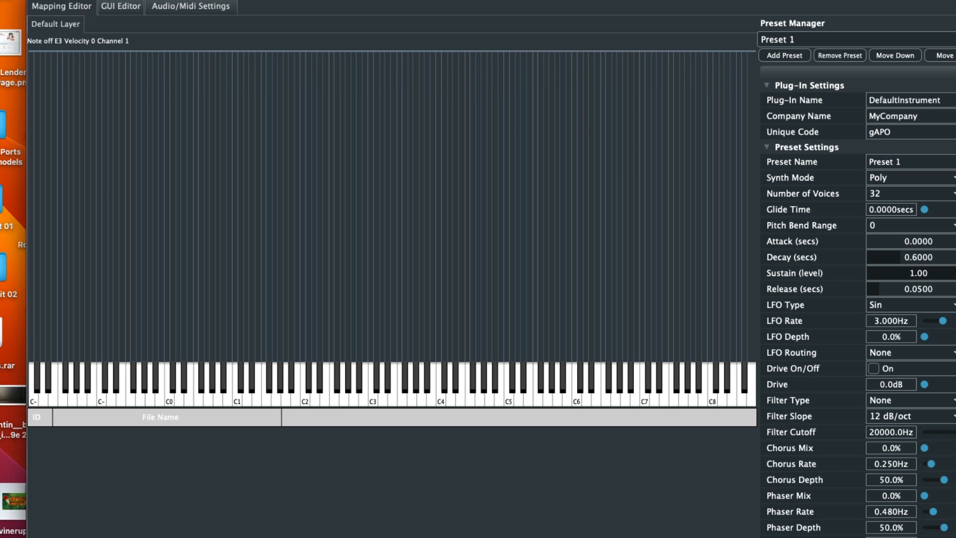
{"action": "double_click", "coordinate": [3, 269]}
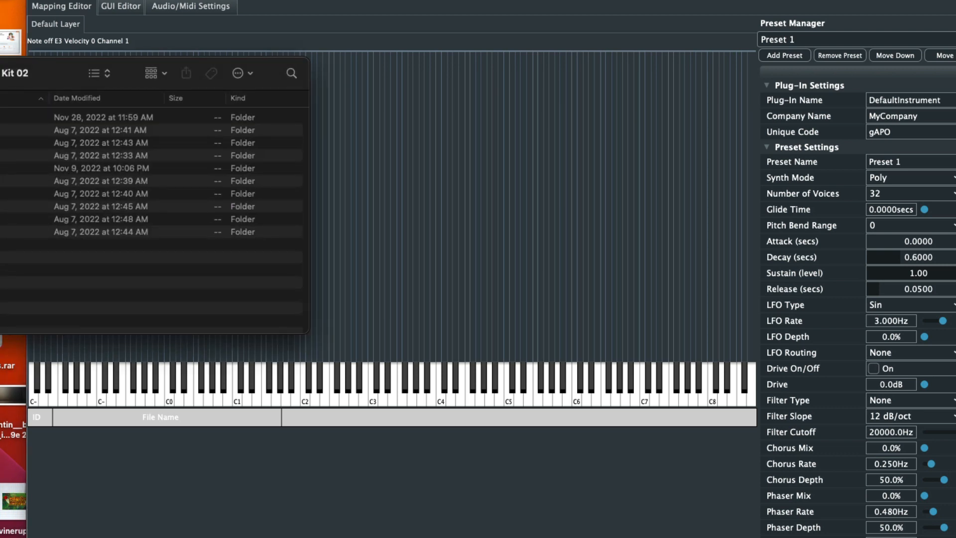
{"action": "double_click", "coordinate": [3, 130]}
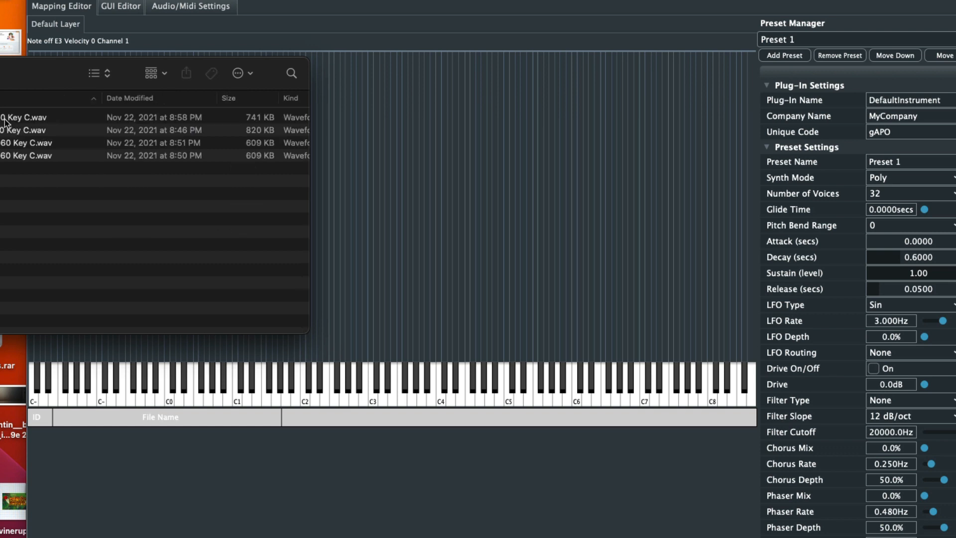
{"action": "left_click_drag", "start_coordinate": [2, 119], "coordinate": [431, 186]}
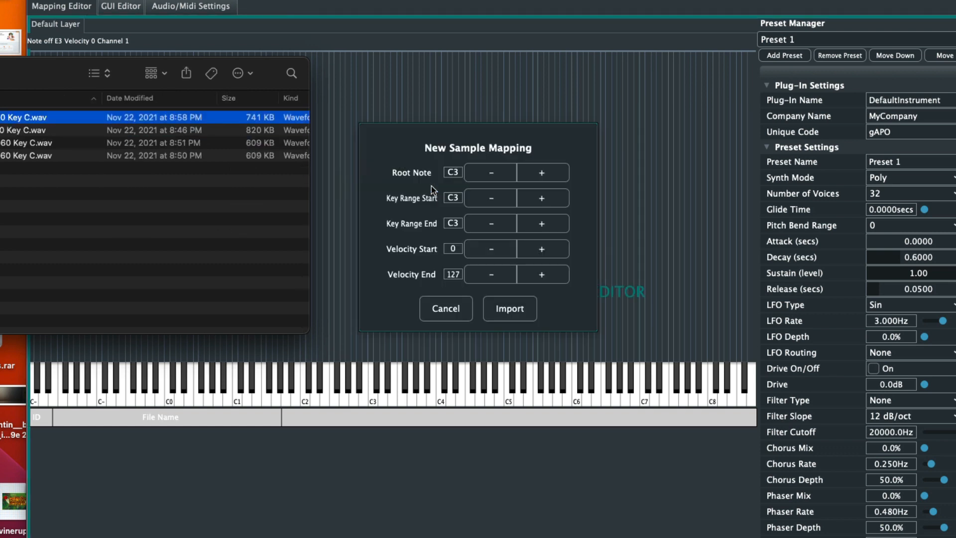
{"action": "left_click", "coordinate": [493, 313]}
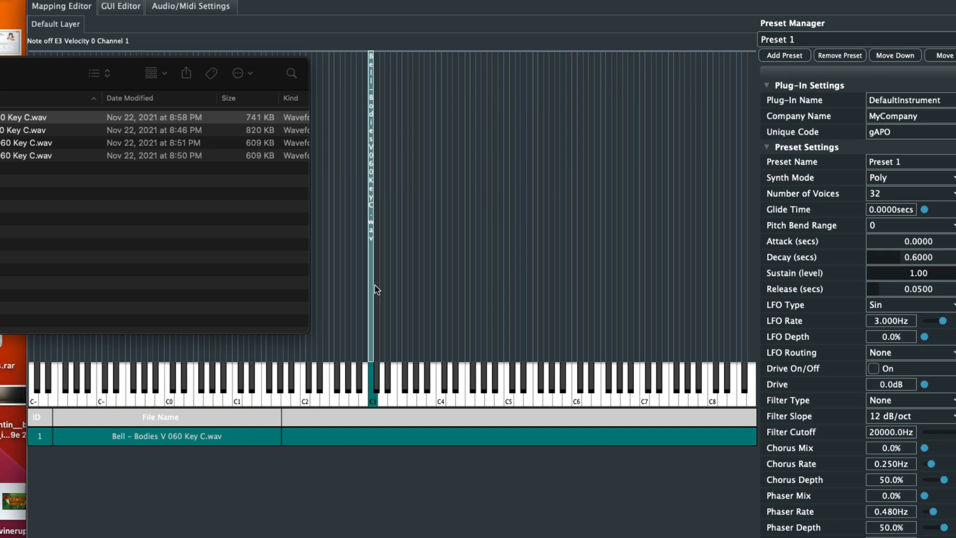
Extend the Bell - Bodies sample's key range up to the highest keys and down to nearly the lowest key.
{"action": "left_click", "coordinate": [375, 287]}
{"action": "left_click_drag", "start_coordinate": [373, 285], "coordinate": [760, 334]}
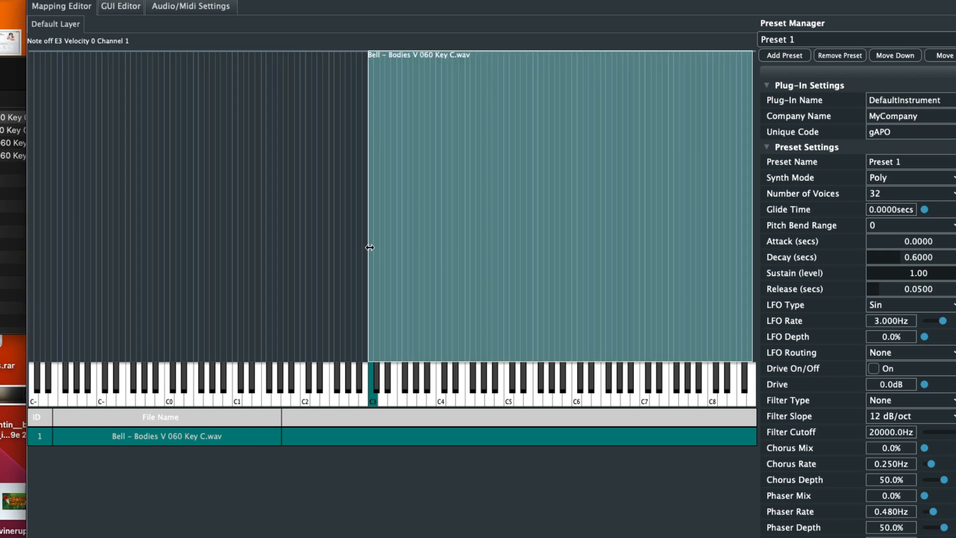
{"action": "left_click_drag", "start_coordinate": [369, 247], "coordinate": [51, 221]}
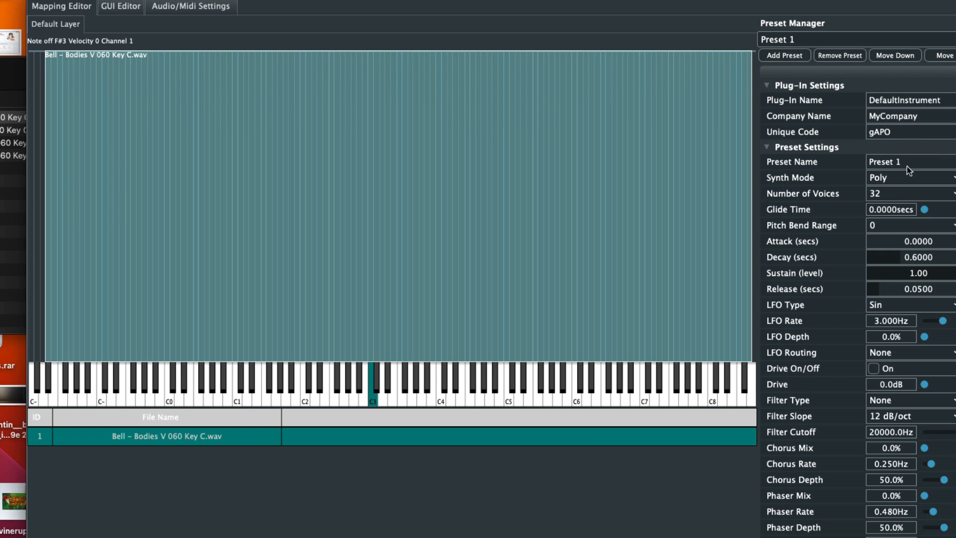
Rename the preset as Bell - Glock.
{"action": "left_click", "coordinate": [891, 162]}
{"action": "key", "text": "BackSpace"}
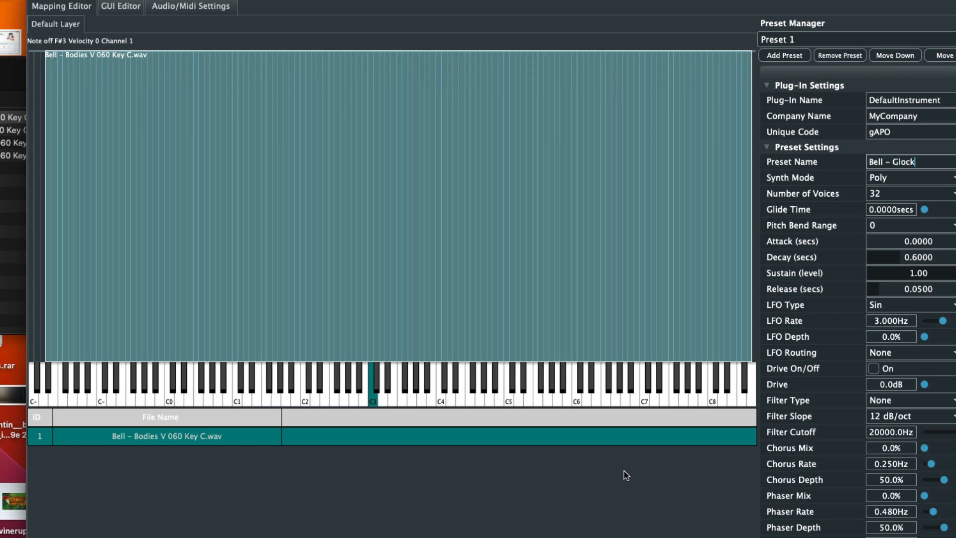
{"action": "key", "text": "Return"}
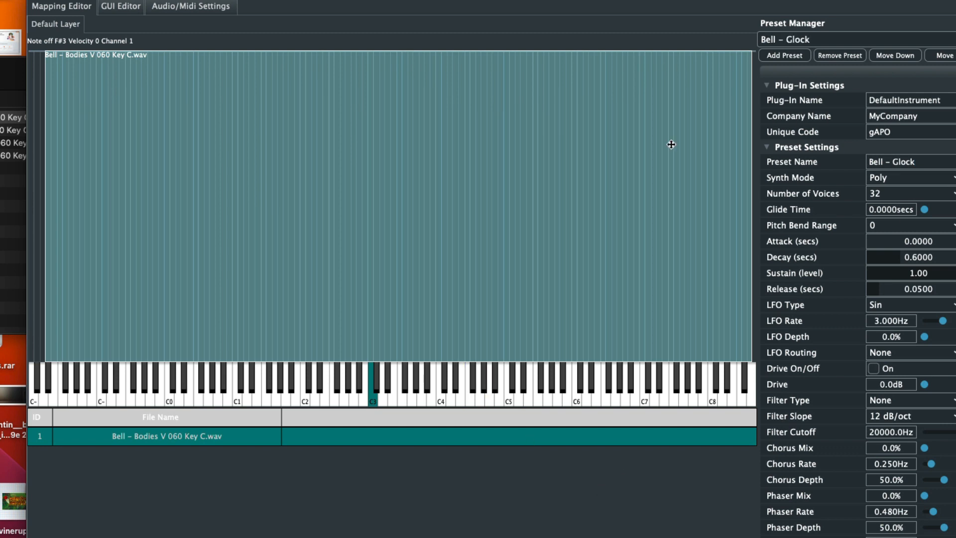
Set the company name to SL and the plug-in name to SpaceXL.
{"action": "left_click", "coordinate": [894, 119]}
{"action": "key", "text": "BackSpace"}
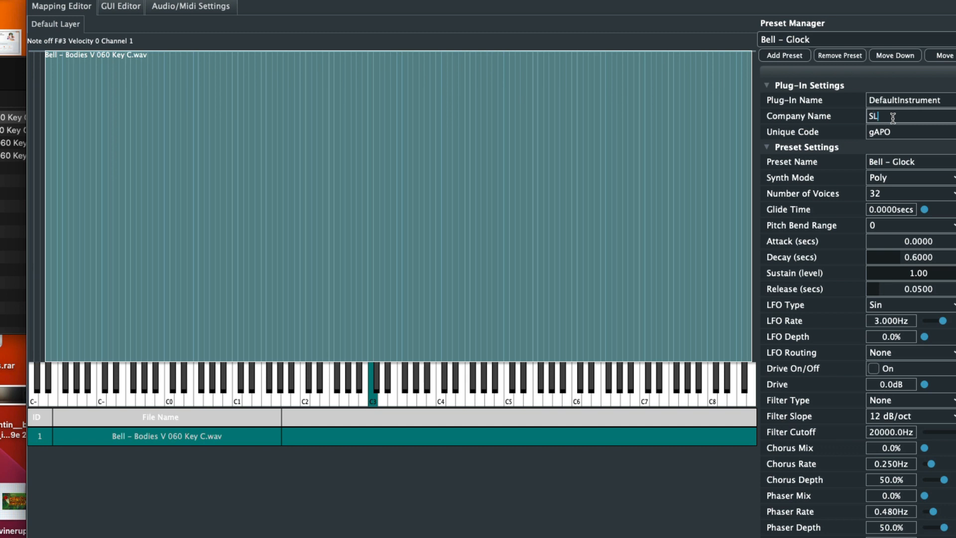
{"action": "left_click", "coordinate": [900, 96]}
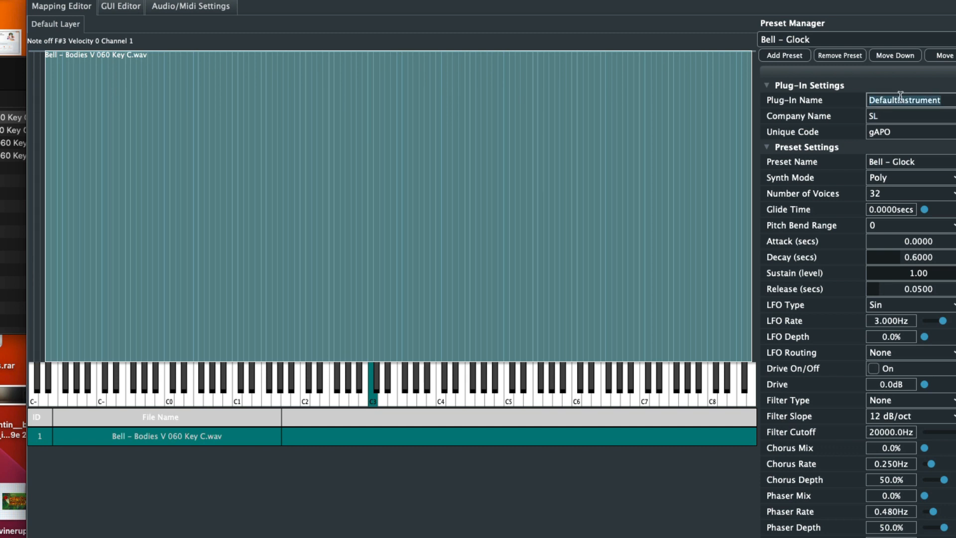
{"action": "key", "text": "BackSpace"}
{"action": "left_click", "coordinate": [875, 99]}
{"action": "key", "text": "BackSpace"}
{"action": "left_click", "coordinate": [627, 470]}
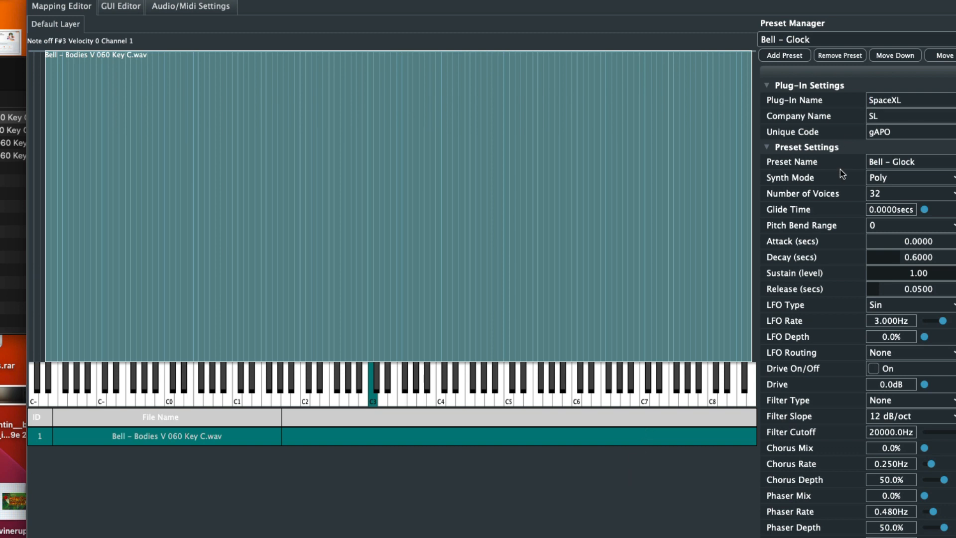
Add a new preset named Bell - Caller.
{"action": "left_click", "coordinate": [781, 56]}
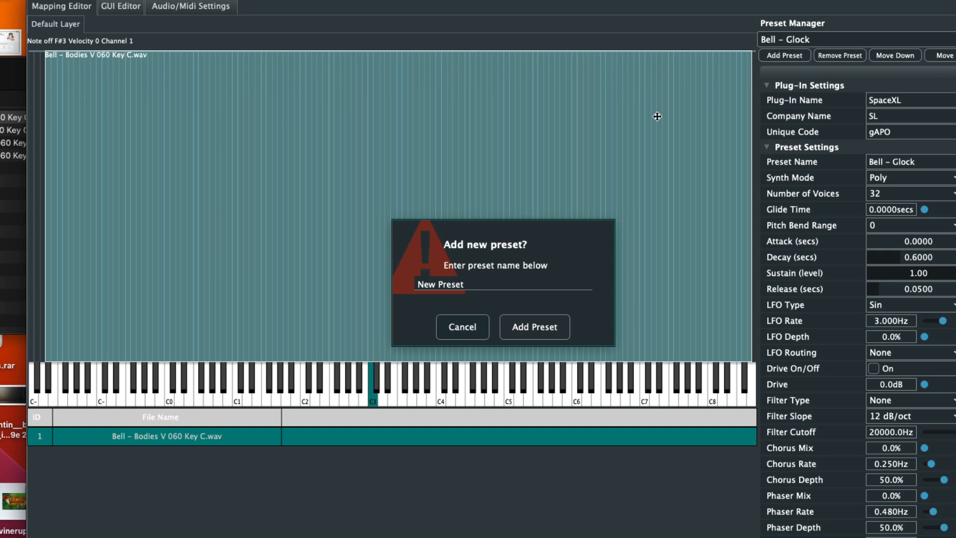
{"action": "left_click", "coordinate": [448, 283]}
{"action": "key", "text": "BackSpace"}
{"action": "left_click", "coordinate": [542, 337]}
Import Bell - Callback 060 Key C.wav with root note C3 and stretch its key range across most of the keyboard.
{"action": "left_click", "coordinate": [15, 118]}
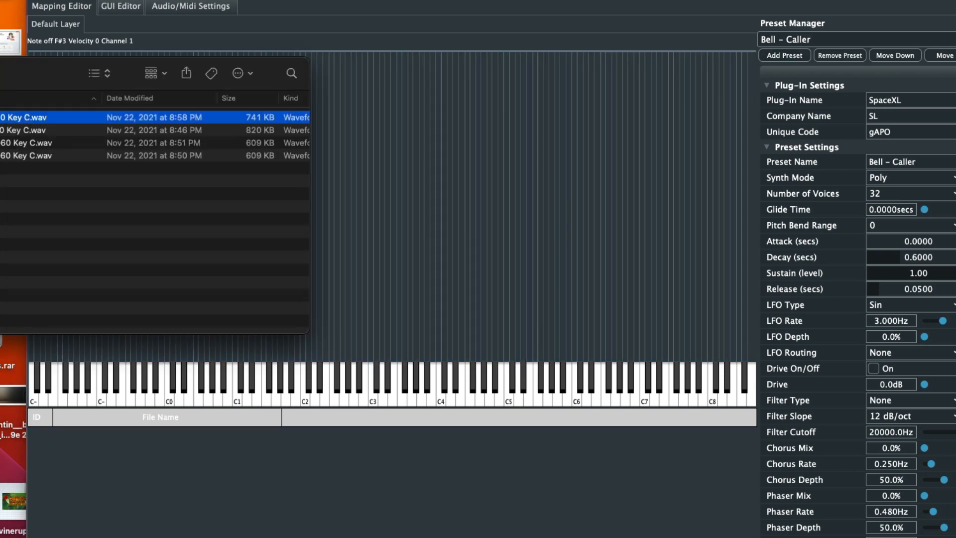
{"action": "left_click_drag", "start_coordinate": [16, 130], "coordinate": [546, 240]}
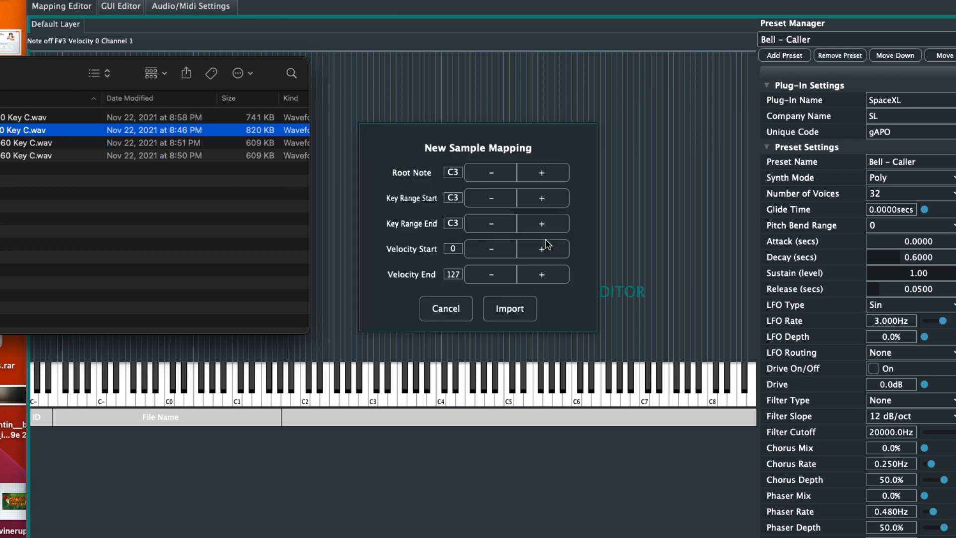
{"action": "left_click", "coordinate": [518, 309]}
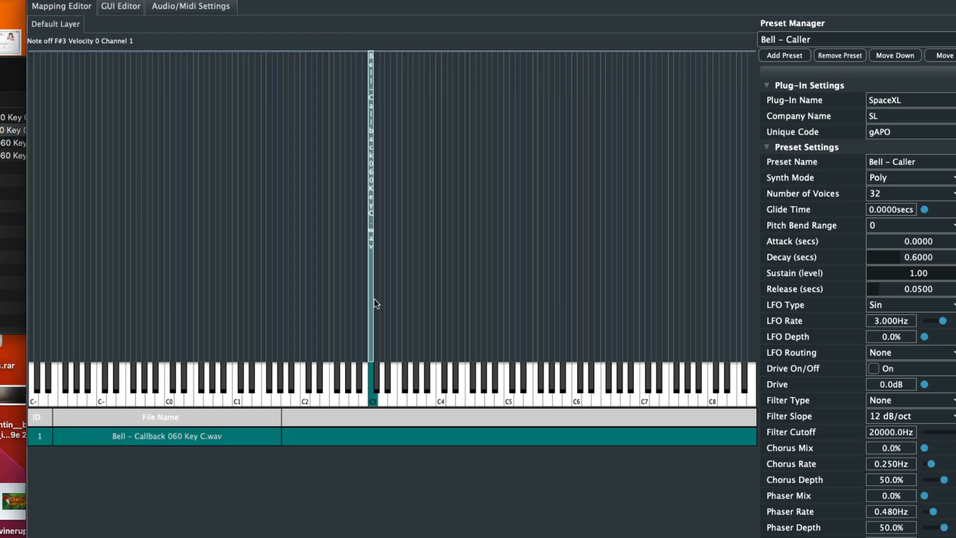
{"action": "left_click_drag", "start_coordinate": [373, 300], "coordinate": [807, 329]}
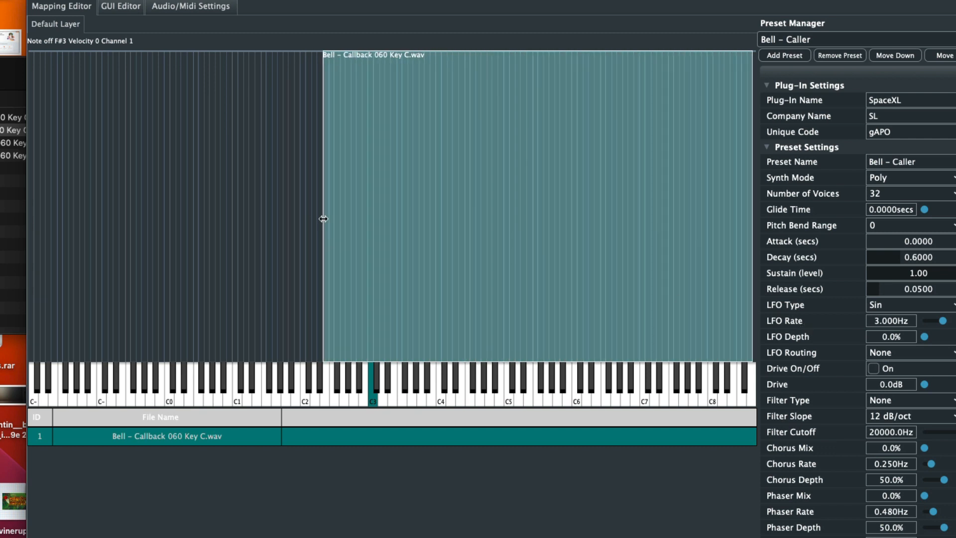
{"action": "left_click_drag", "start_coordinate": [321, 217], "coordinate": [79, 215]}
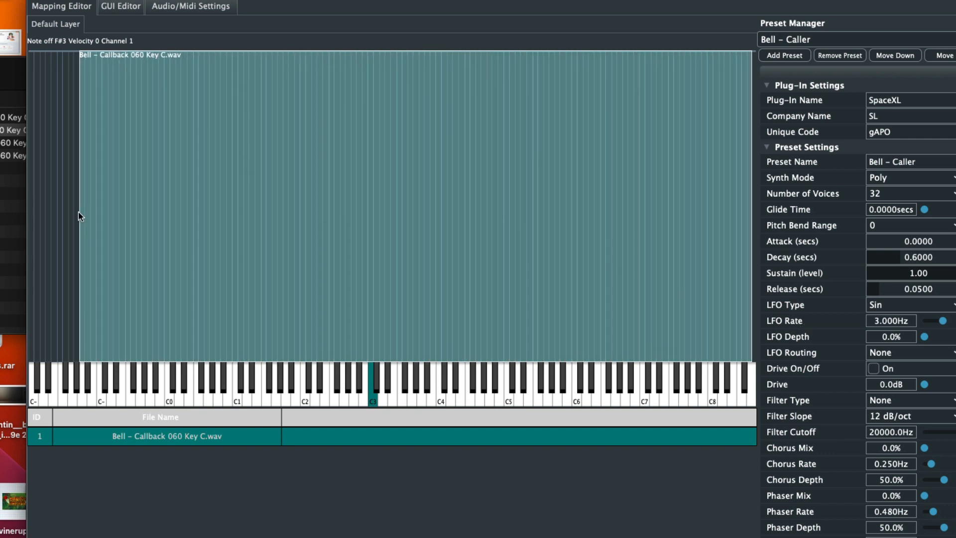
Add a preset named Bell - Lovers and map Bell - Drako Boy 060 Key C.wav across the whole keyboard.
{"action": "left_click", "coordinate": [785, 55]}
{"action": "left_click", "coordinate": [463, 282]}
{"action": "type", "text": "Bell -"}
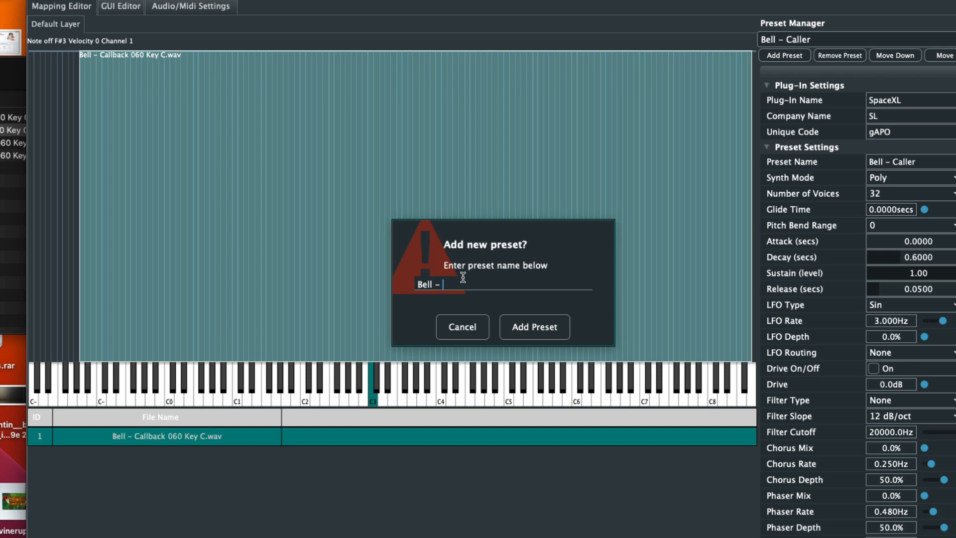
{"action": "left_click", "coordinate": [508, 326]}
{"action": "left_click_drag", "start_coordinate": [12, 148], "coordinate": [828, 305]}
{"action": "left_click_drag", "start_coordinate": [317, 241], "coordinate": [23, 229]}
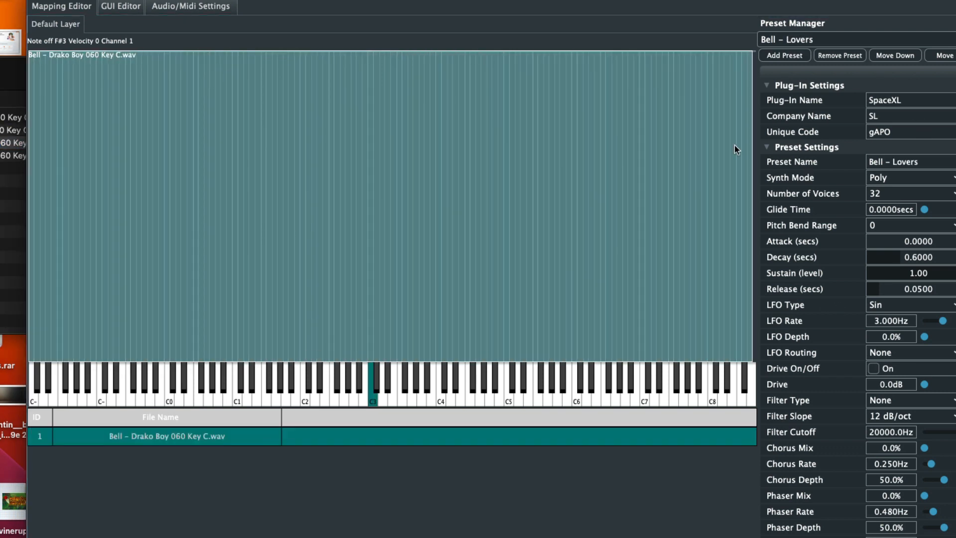
Add a preset named Bell - Sleep and map Bell - Graveyard 060 Key C.wav across nearly the whole keyboard.
{"action": "left_click", "coordinate": [785, 55]}
{"action": "left_click", "coordinate": [453, 284]}
{"action": "type", "text": "Bell - Sleep"}
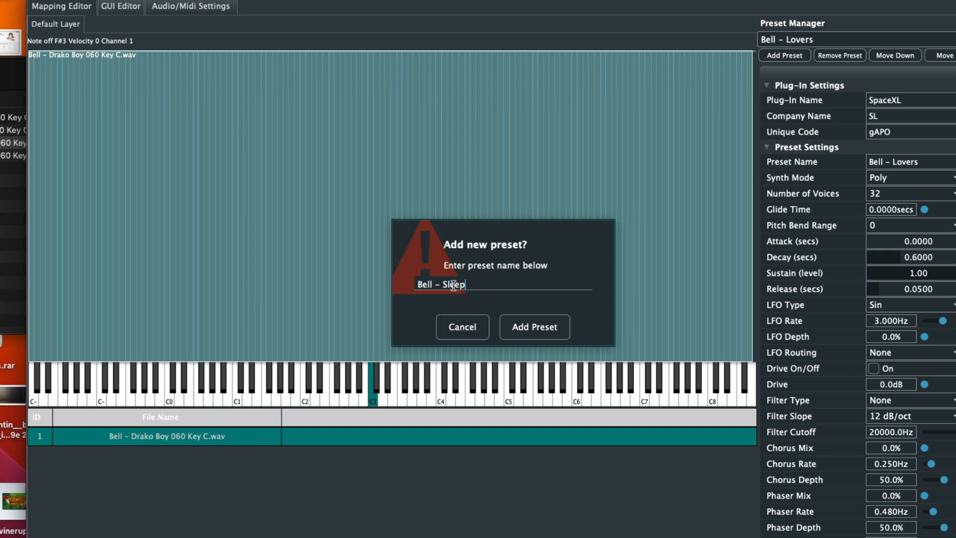
{"action": "left_click", "coordinate": [523, 326]}
{"action": "left_click", "coordinate": [5, 158]}
{"action": "left_click_drag", "start_coordinate": [5, 158], "coordinate": [505, 270]}
{"action": "left_click", "coordinate": [510, 309]}
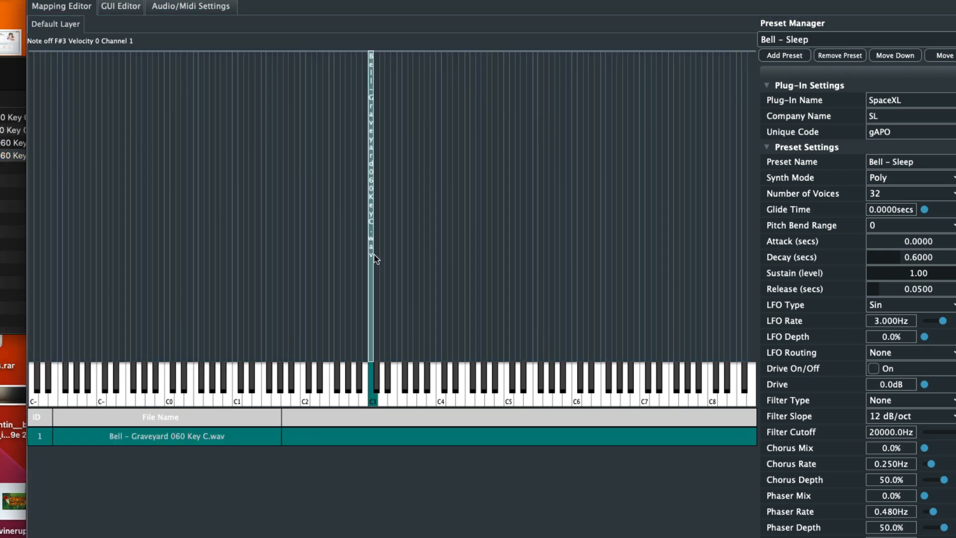
{"action": "left_click_drag", "start_coordinate": [377, 258], "coordinate": [752, 249]}
{"action": "left_click_drag", "start_coordinate": [369, 244], "coordinate": [45, 205]}
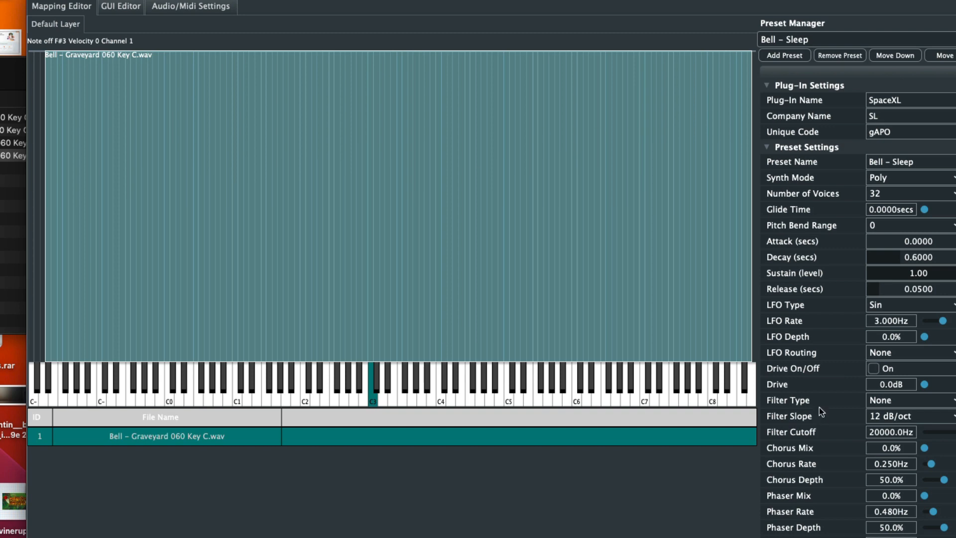
Add a preset named Bass - Moogy and map Bass - Super bass 01 Key C.wav across the whole keyboard.
{"action": "left_click", "coordinate": [785, 55]}
{"action": "double_click", "coordinate": [2, 130]}
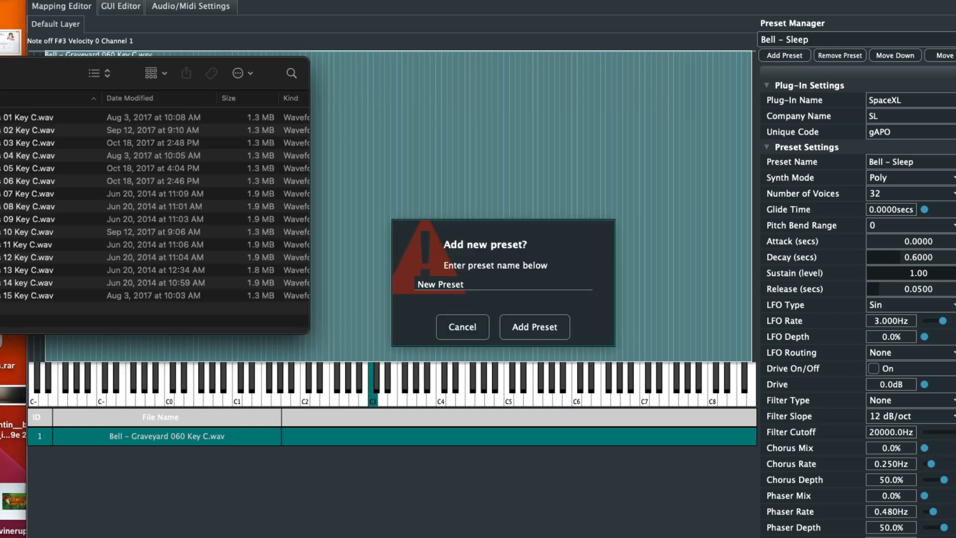
{"action": "type", "text": "Bass - Moogy"}
{"action": "key", "text": "Return"}
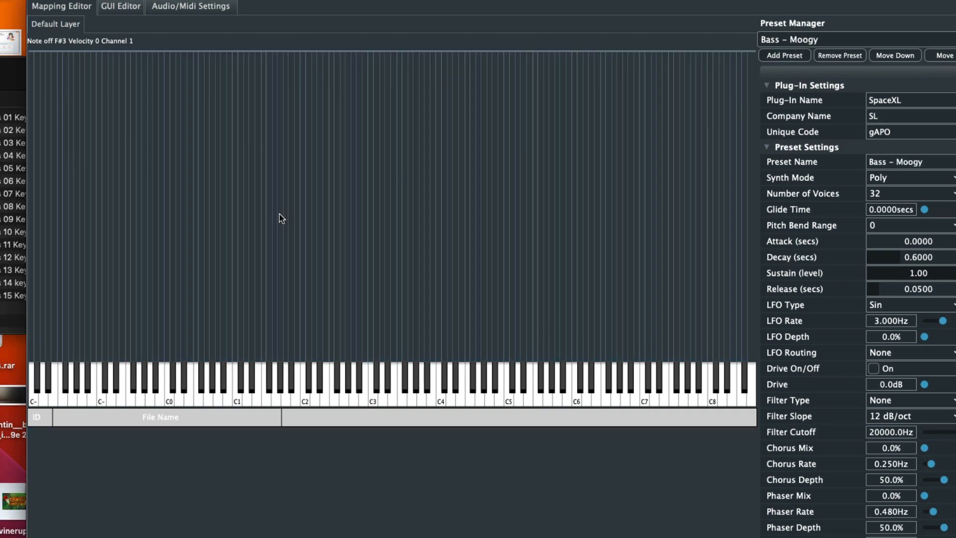
{"action": "left_click_drag", "start_coordinate": [18, 118], "coordinate": [29, 244]}
{"action": "left_click", "coordinate": [508, 305]}
Add a preset named Bass - Huge XL and map Bass - Super bass 03 Key C.wav across nearly the whole keyboard.
{"action": "left_click", "coordinate": [785, 56]}
{"action": "triple_click", "coordinate": [473, 284]}
{"action": "type", "text": "Bass -"}
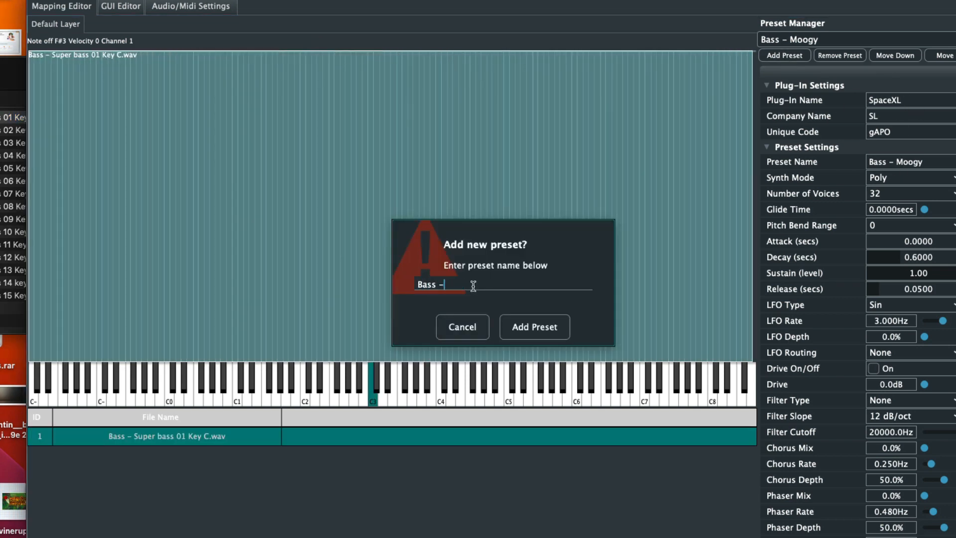
{"action": "type", "text": " Huge XL"}
{"action": "left_click", "coordinate": [545, 330]}
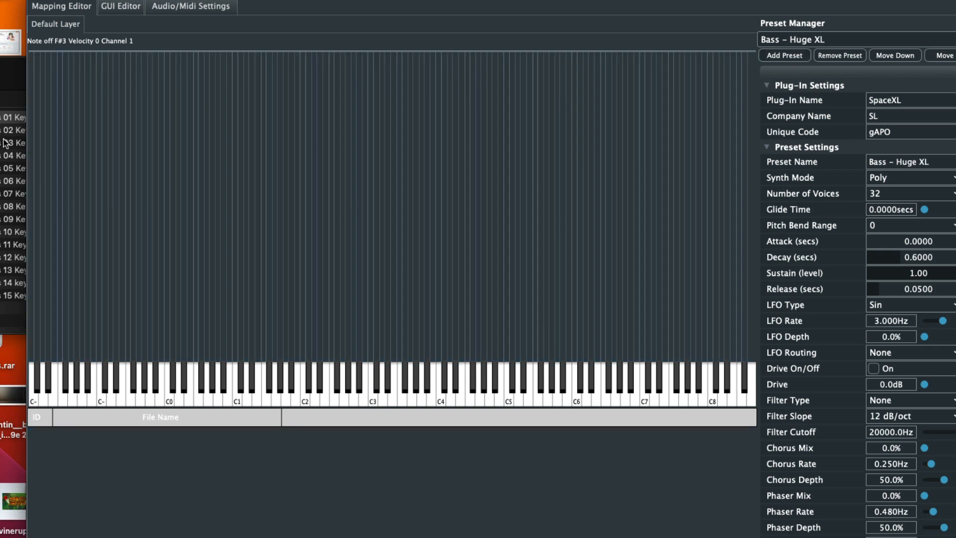
{"action": "left_click", "coordinate": [6, 141]}
{"action": "left_click", "coordinate": [106, 142]}
{"action": "left_click_drag", "start_coordinate": [11, 147], "coordinate": [513, 316]}
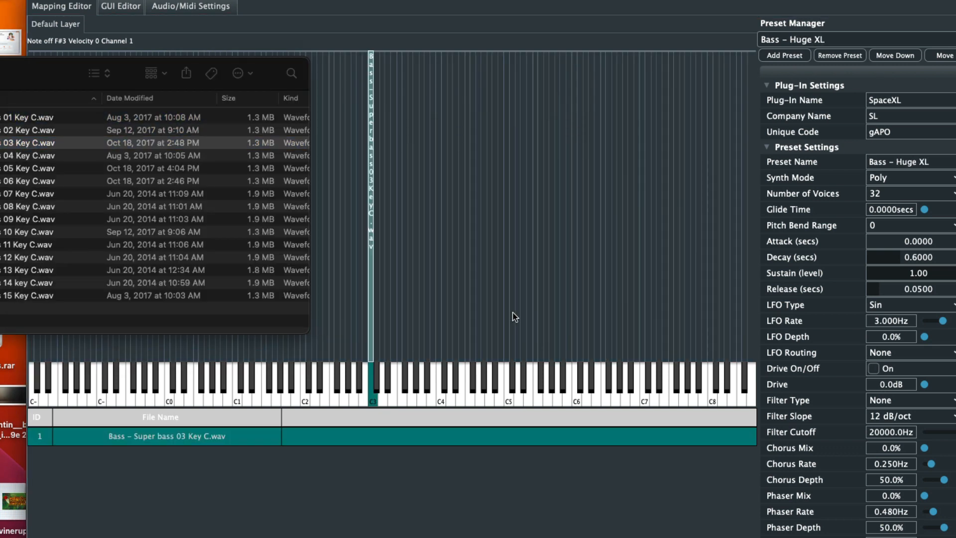
{"action": "left_click_drag", "start_coordinate": [267, 249], "coordinate": [48, 236]}
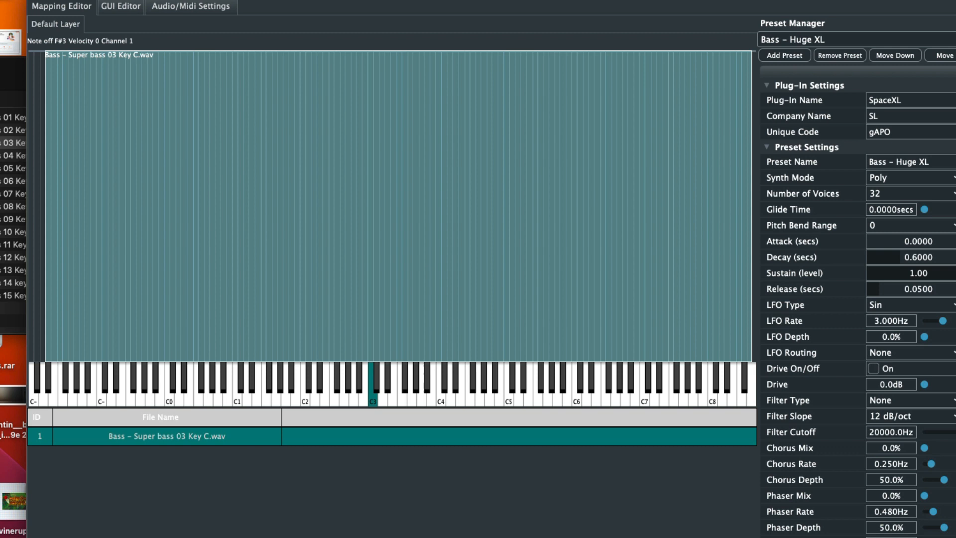
Add a preset named Bass - People and map Bass - Super bass 02 Key C.wav across the whole keyboard.
{"action": "left_click", "coordinate": [817, 42]}
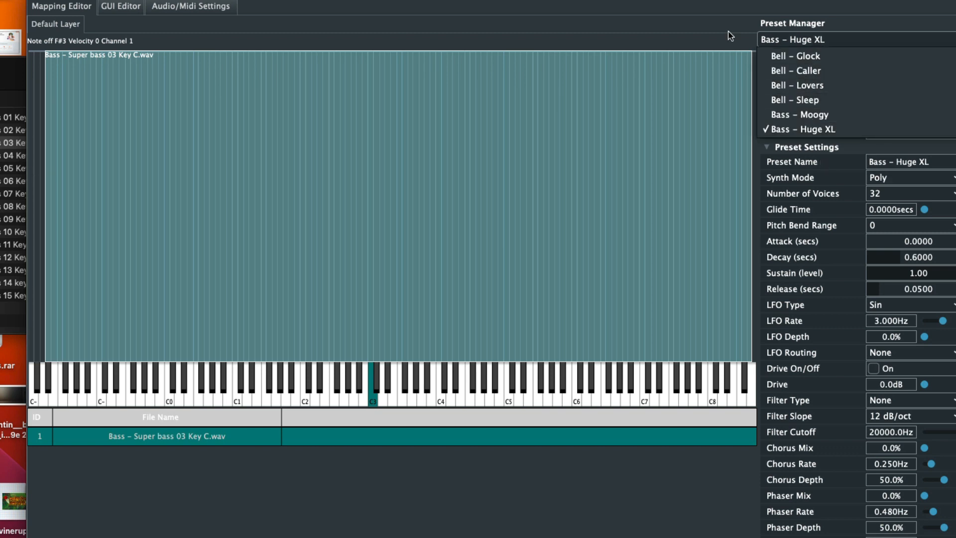
{"action": "left_click", "coordinate": [785, 55]}
{"action": "left_click_drag", "start_coordinate": [416, 285], "coordinate": [452, 286]}
{"action": "type", "text": "Bass - Peop"}
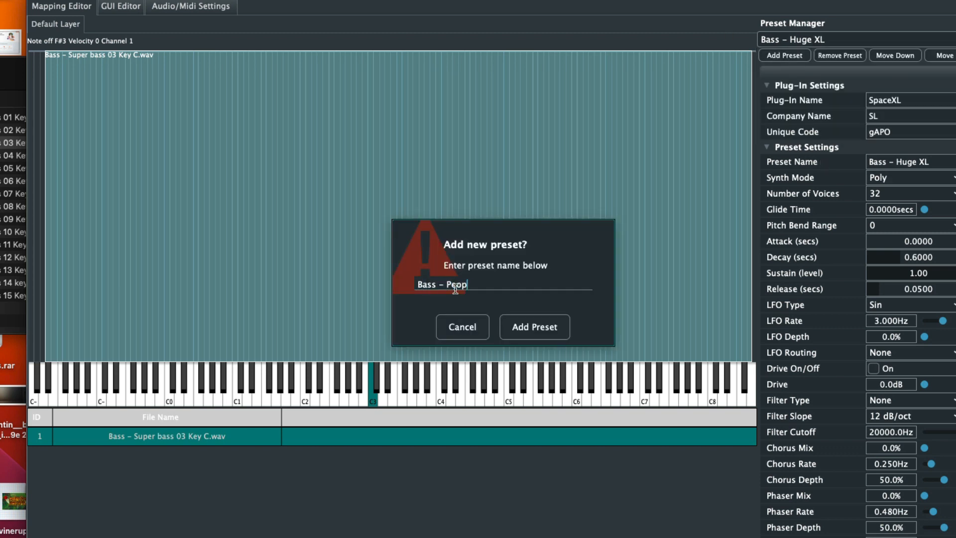
{"action": "type", "text": "le"}
{"action": "left_click", "coordinate": [534, 326]}
{"action": "left_click", "coordinate": [15, 145]}
{"action": "left_click", "coordinate": [20, 130]}
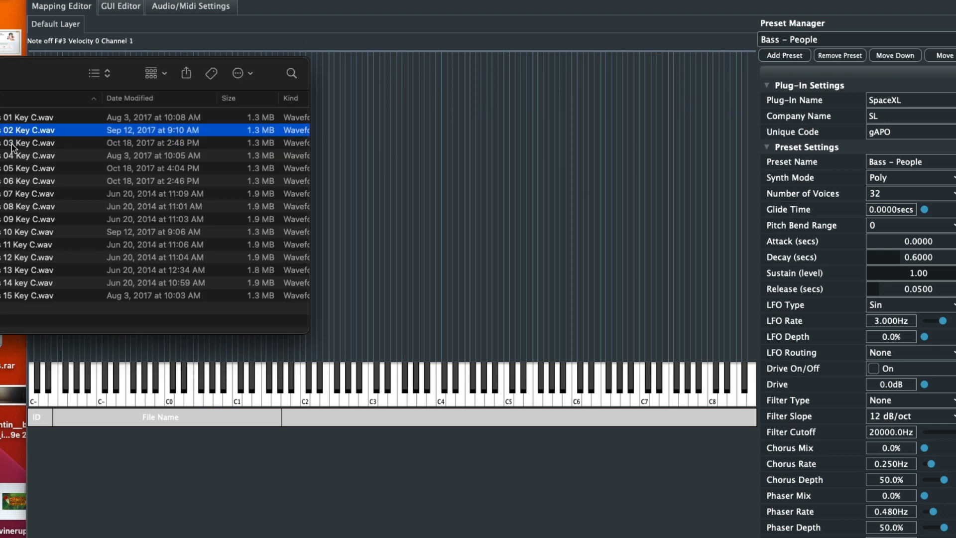
{"action": "left_click_drag", "start_coordinate": [17, 130], "coordinate": [374, 234]}
{"action": "left_click", "coordinate": [508, 307]}
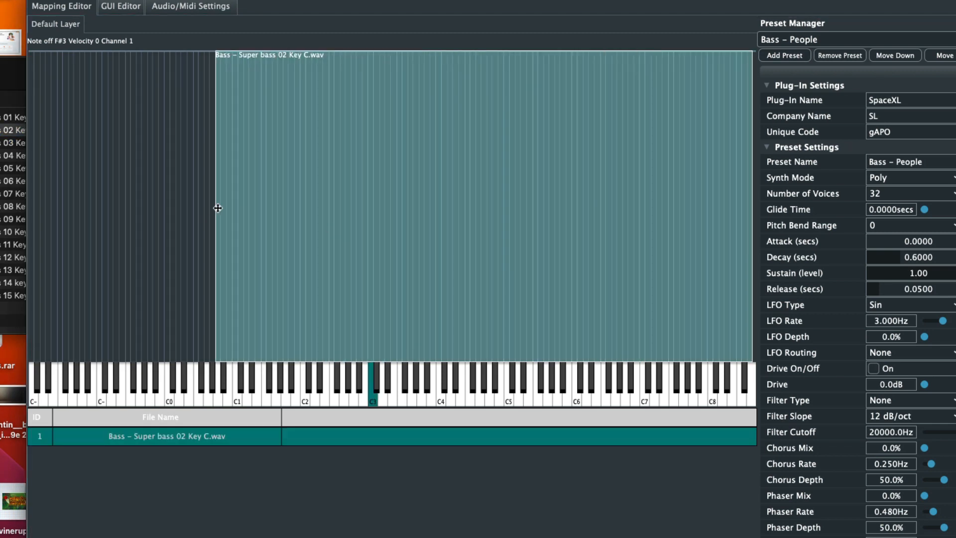
{"action": "left_click_drag", "start_coordinate": [217, 208], "coordinate": [30, 208]}
Add a preset named Bass - Kings and map Bass - Super bass 05 Key C.wav across the whole keyboard.
{"action": "left_click", "coordinate": [784, 55]}
{"action": "left_click_drag", "start_coordinate": [416, 284], "coordinate": [462, 284]}
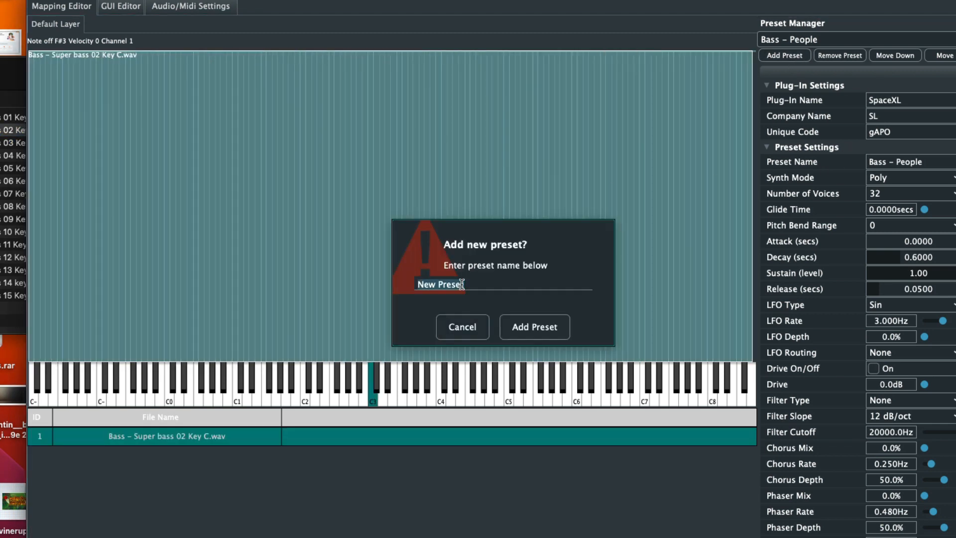
{"action": "type", "text": "Bass - Kings"}
{"action": "left_click", "coordinate": [534, 327]}
{"action": "left_click", "coordinate": [2, 182]}
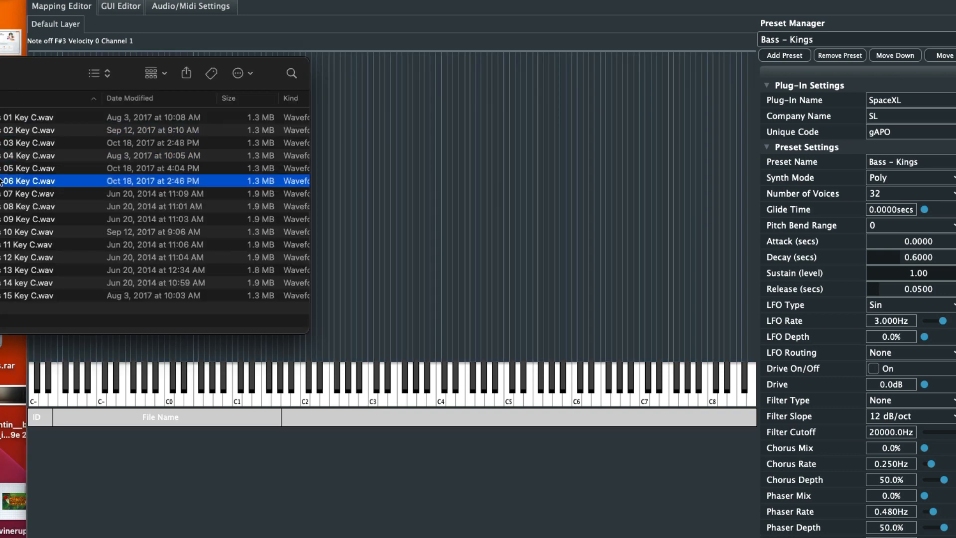
{"action": "left_click_drag", "start_coordinate": [2, 168], "coordinate": [752, 235]}
{"action": "left_click", "coordinate": [508, 308]}
{"action": "left_click_drag", "start_coordinate": [369, 231], "coordinate": [256, 228]}
{"action": "left_click_drag", "start_coordinate": [316, 225], "coordinate": [30, 209]}
Add a preset named EP - Sexy eyes and map EP - DX 2000 060 Key C.wav across most of the keyboard.
{"action": "left_click", "coordinate": [796, 57]}
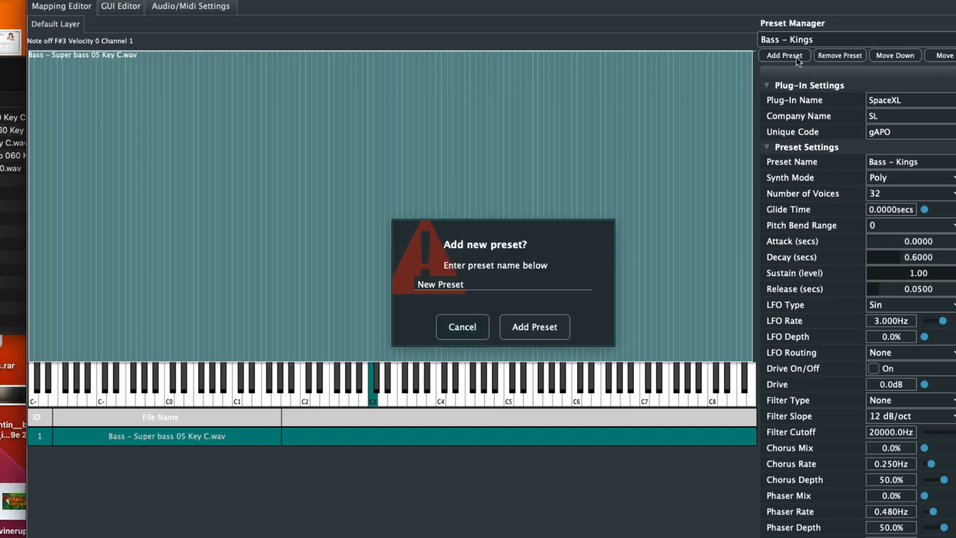
{"action": "left_click", "coordinate": [474, 288]}
{"action": "key", "text": "BackSpace"}
{"action": "type", "text": "EP - Sexy eyes"}
{"action": "left_click", "coordinate": [550, 327]}
{"action": "left_click", "coordinate": [5, 121]}
{"action": "left_click_drag", "start_coordinate": [5, 120], "coordinate": [373, 234]}
{"action": "left_click", "coordinate": [509, 309]}
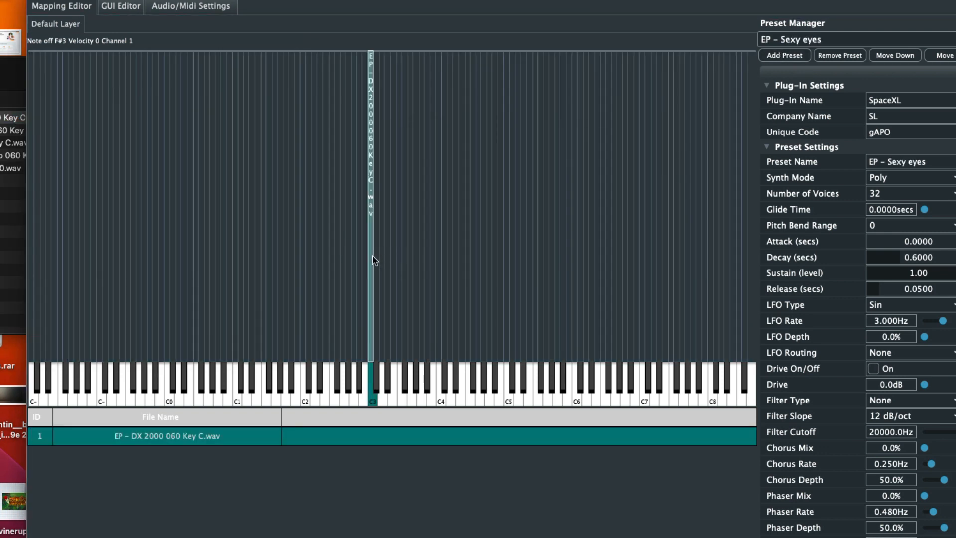
{"action": "left_click_drag", "start_coordinate": [307, 247], "coordinate": [91, 247]}
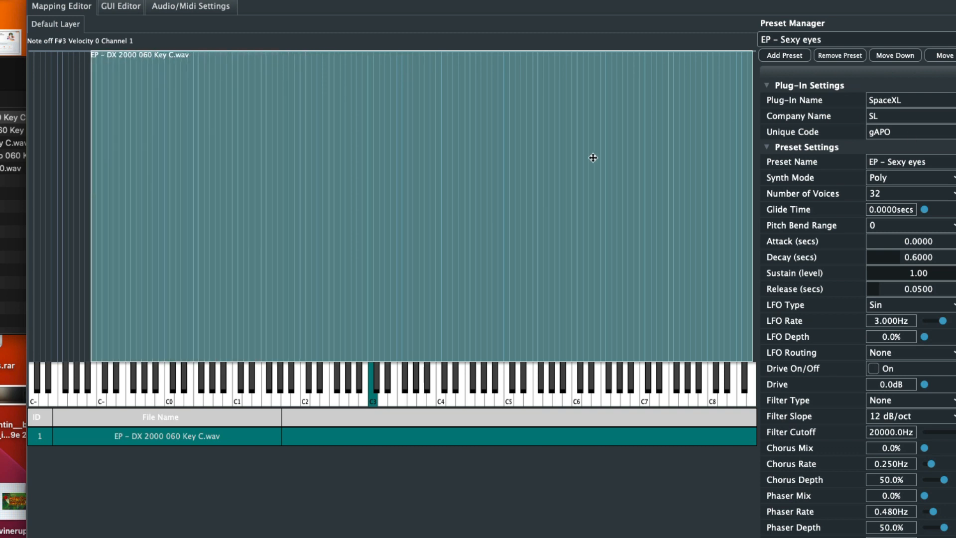
Add a preset named EP - Ladies and map EP - DX Analog 060 Key C.wav across the whole keyboard.
{"action": "left_click", "coordinate": [784, 55]}
{"action": "type", "text": "EP - Ladies"}
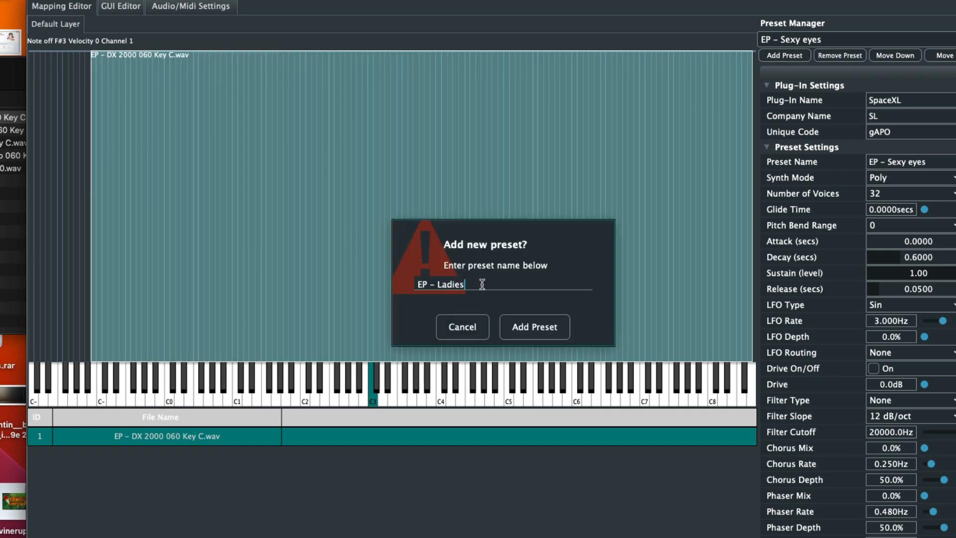
{"action": "left_click", "coordinate": [535, 327]}
{"action": "left_click", "coordinate": [20, 130]}
{"action": "left_click", "coordinate": [509, 308]}
{"action": "left_click_drag", "start_coordinate": [31, 133], "coordinate": [131, 259]}
{"action": "left_click_drag", "start_coordinate": [374, 269], "coordinate": [753, 286]}
{"action": "left_click_drag", "start_coordinate": [130, 236], "coordinate": [29, 234]}
{"action": "left_click", "coordinate": [787, 40]}
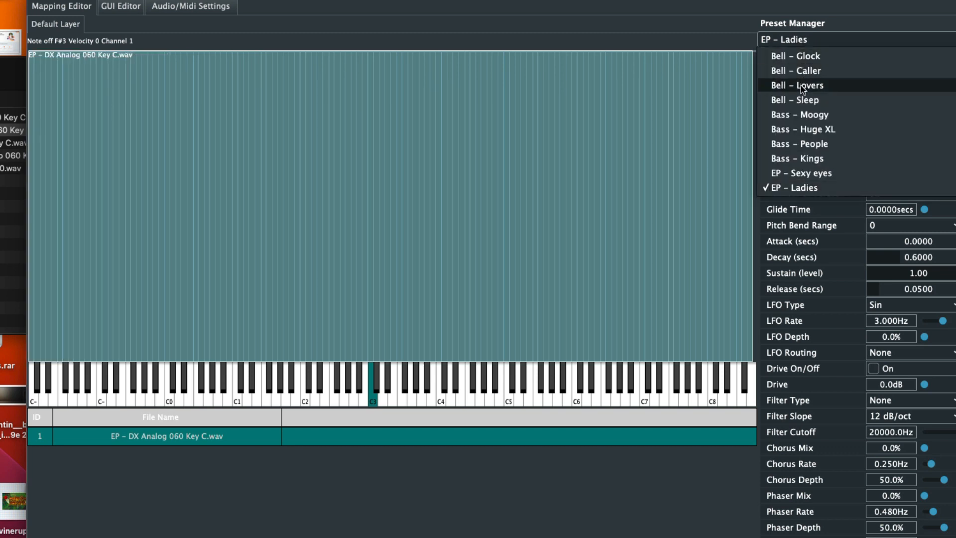
{"action": "left_click", "coordinate": [791, 187]}
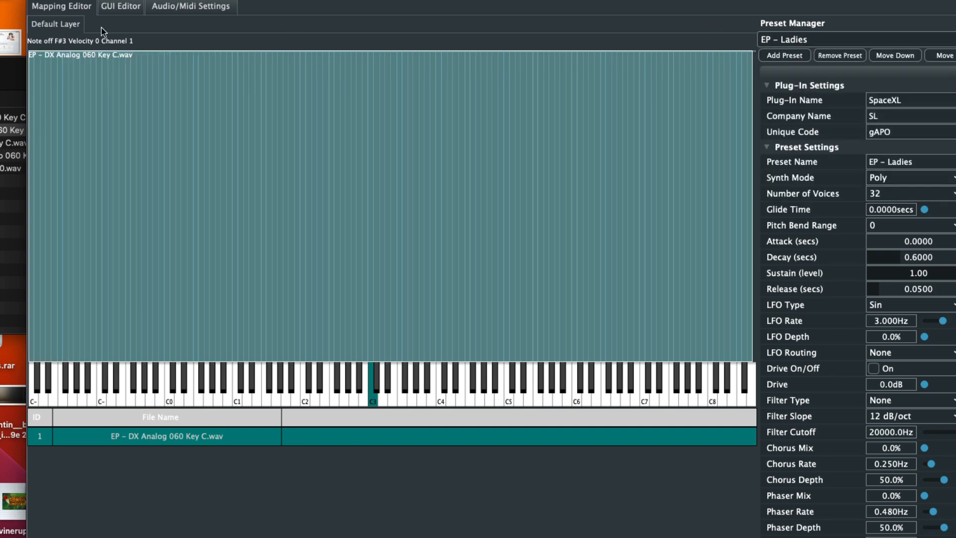
Add a preset named EP - Dragons and map EP - Gods 060 key C.wav across the whole keyboard.
{"action": "left_click", "coordinate": [769, 55]}
{"action": "left_click", "coordinate": [472, 281]}
{"action": "key", "text": "BackSpace"}
{"action": "type", "text": "EP -"}
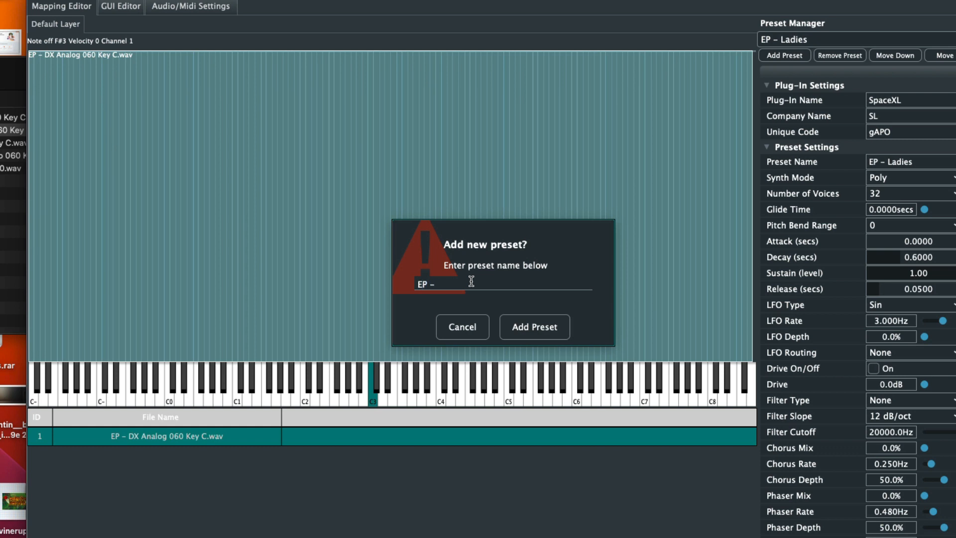
{"action": "type", "text": " Dragons"}
{"action": "left_click", "coordinate": [536, 330]}
{"action": "left_click_drag", "start_coordinate": [6, 144], "coordinate": [481, 213]}
{"action": "left_click", "coordinate": [533, 319]}
{"action": "left_click_drag", "start_coordinate": [355, 197], "coordinate": [736, 209]}
{"action": "left_click_drag", "start_coordinate": [388, 203], "coordinate": [70, 166]}
{"action": "left_click_drag", "start_coordinate": [421, 227], "coordinate": [735, 227]}
Add a preset named Harp - Concert and map Harp-Heart Break 060.wav across most of the keyboard.
{"action": "left_click", "coordinate": [767, 55]}
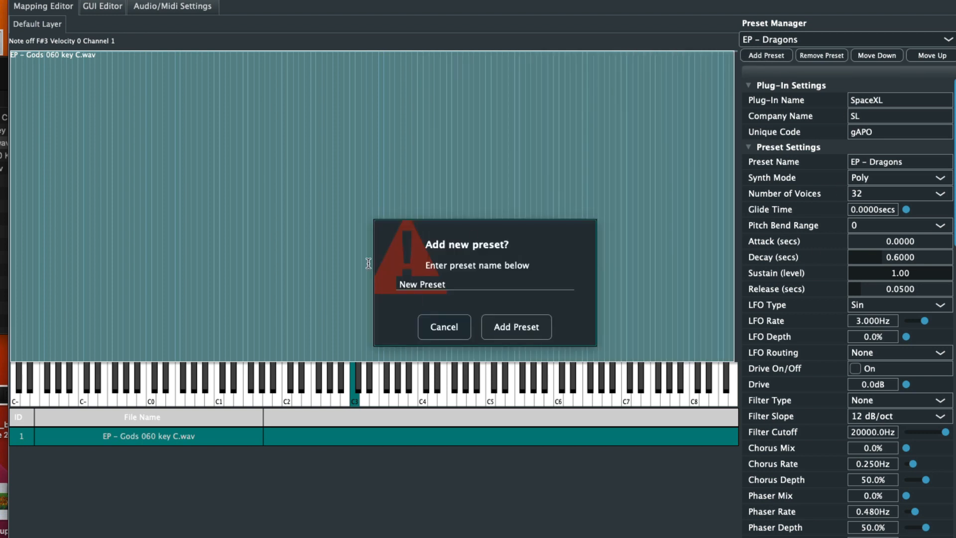
{"action": "left_click", "coordinate": [422, 284]}
{"action": "type", "text": "Harp - Concert"}
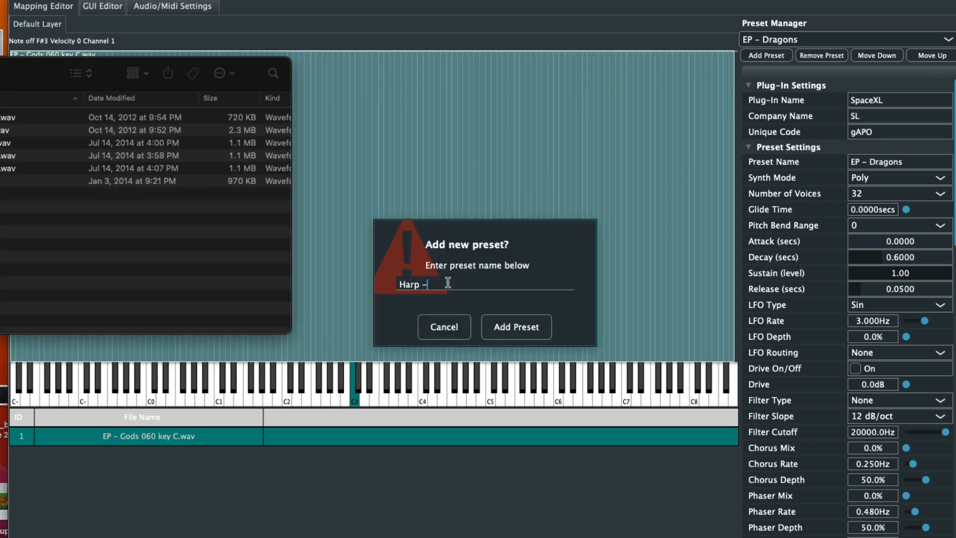
{"action": "left_click", "coordinate": [533, 327]}
{"action": "left_click", "coordinate": [3, 120]}
{"action": "left_click_drag", "start_coordinate": [60, 81], "coordinate": [401, 247]}
{"action": "left_click_drag", "start_coordinate": [345, 239], "coordinate": [94, 196]}
Add a preset named Harp - Plucked and map Harp-Sexy Harp 060.wav across the whole keyboard.
{"action": "left_click", "coordinate": [766, 55]}
{"action": "left_click", "coordinate": [466, 283]}
{"action": "type", "text": "Ha"}
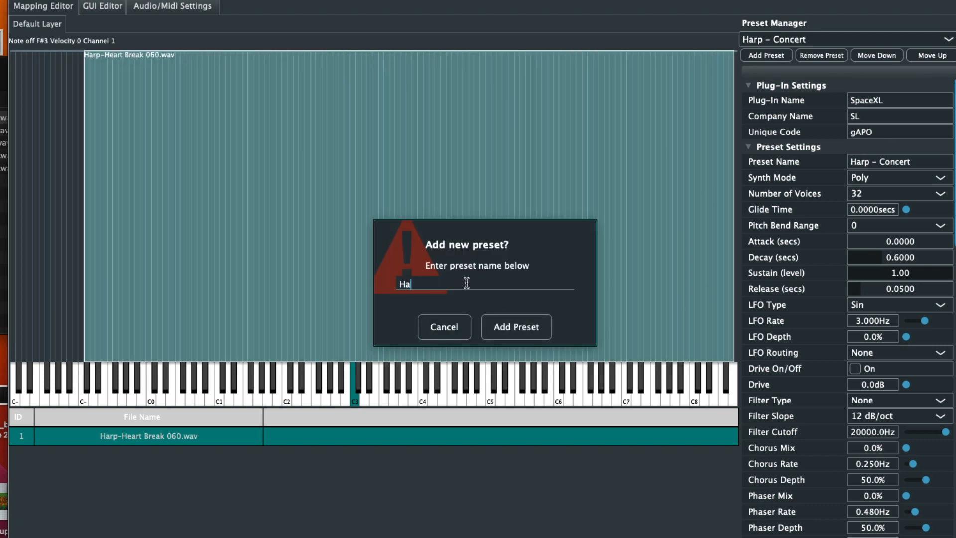
{"action": "type", "text": "rp - Plucked"}
{"action": "left_click", "coordinate": [498, 324]}
{"action": "left_click", "coordinate": [4, 130]}
{"action": "left_click_drag", "start_coordinate": [3, 130], "coordinate": [501, 313]}
{"action": "left_click_drag", "start_coordinate": [354, 261], "coordinate": [734, 249]}
{"action": "left_click_drag", "start_coordinate": [350, 239], "coordinate": [11, 209]}
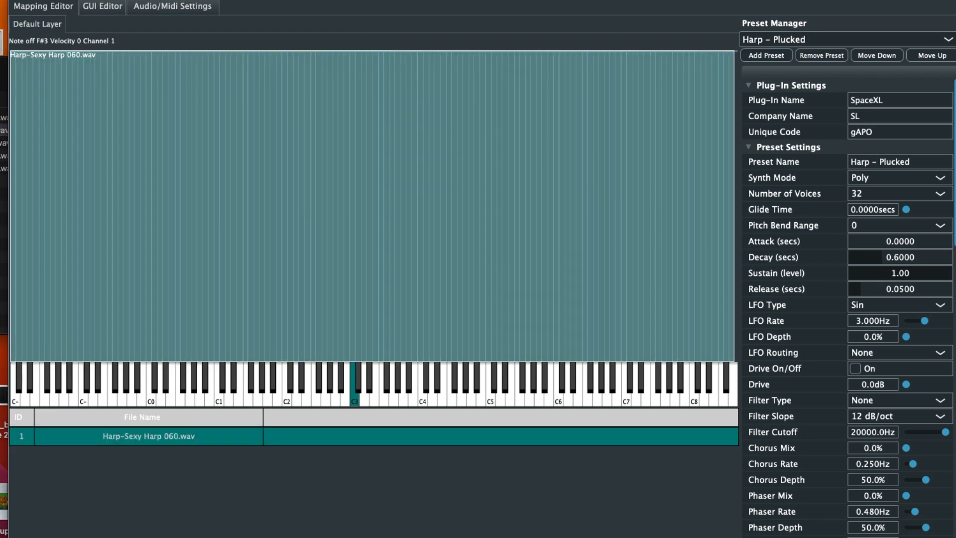
Add a preset named Mallet - World and map Mallet 01 - Key C.wav across the whole keyboard.
{"action": "left_click", "coordinate": [767, 55]}
{"action": "left_click", "coordinate": [4, 73]}
{"action": "double_click", "coordinate": [4, 193]}
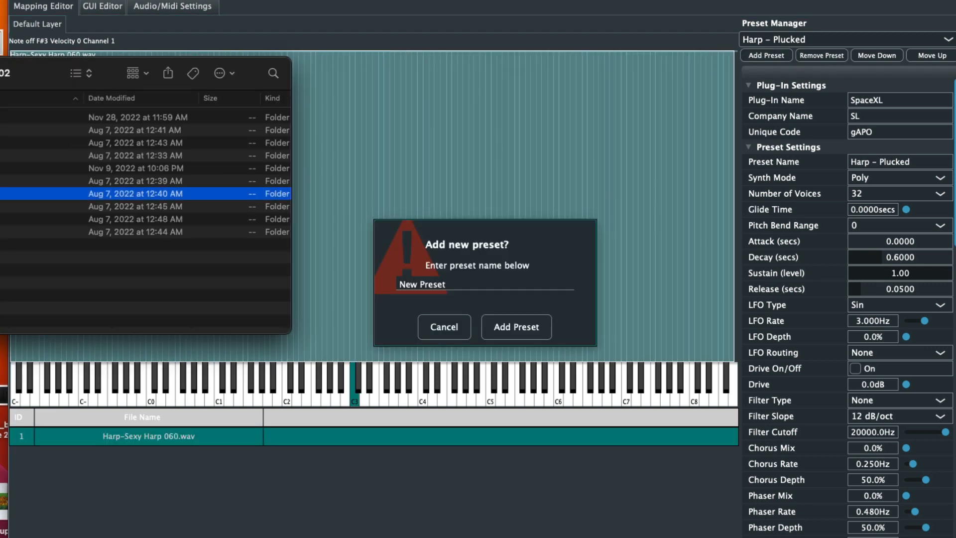
{"action": "left_click", "coordinate": [408, 287]}
{"action": "type", "text": "Mallet -"}
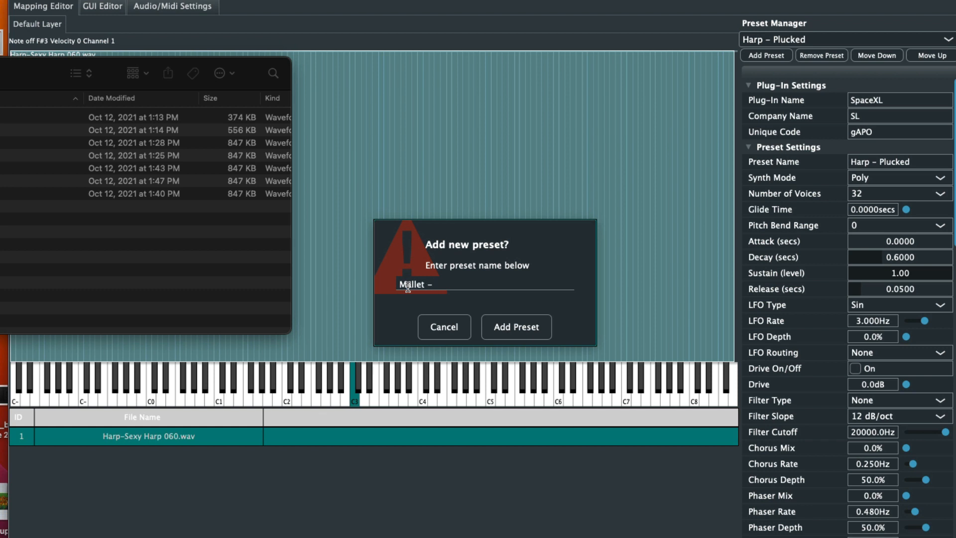
{"action": "left_click", "coordinate": [516, 326]}
{"action": "left_click", "coordinate": [4, 118]}
{"action": "left_click_drag", "start_coordinate": [4, 117], "coordinate": [500, 229]}
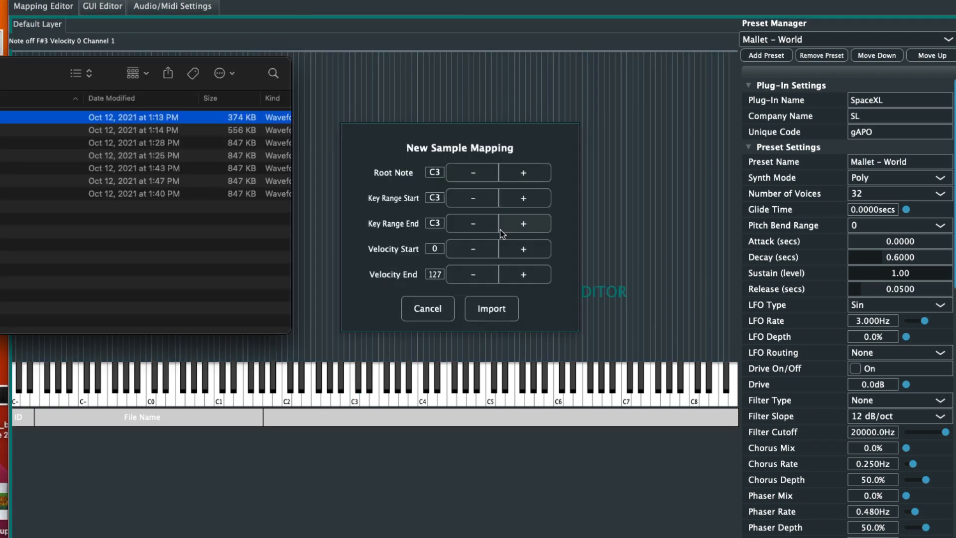
{"action": "left_click", "coordinate": [492, 309]}
{"action": "left_click", "coordinate": [357, 225]}
{"action": "left_click_drag", "start_coordinate": [354, 223], "coordinate": [734, 235]}
{"action": "left_click_drag", "start_coordinate": [351, 224], "coordinate": [11, 209]}
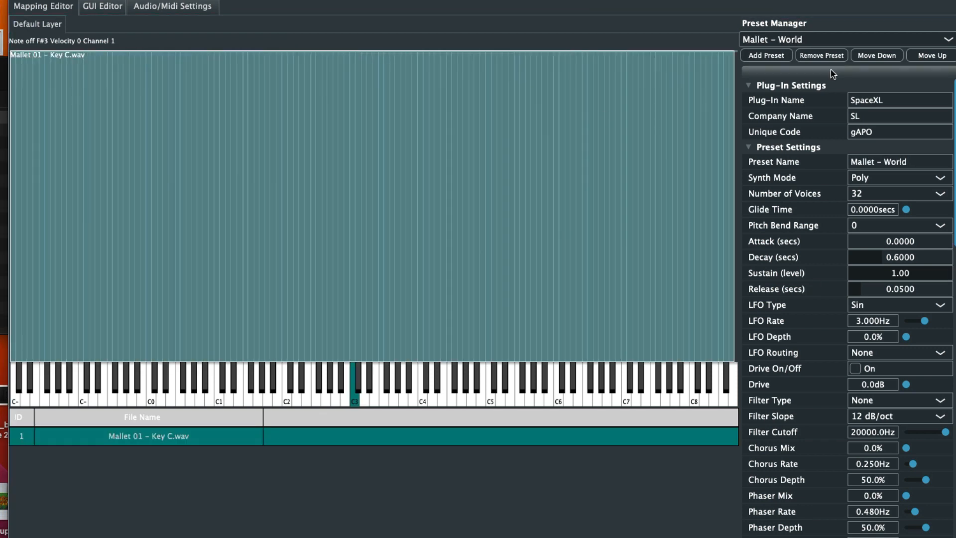
Add a preset named Mallet - Ethnic and map Mallet 02 - Key C.wav across the whole keyboard.
{"action": "left_click", "coordinate": [767, 56]}
{"action": "left_click", "coordinate": [447, 284]}
{"action": "key", "text": "BackSpace"}
{"action": "type", "text": "Mallet - Ethnic"}
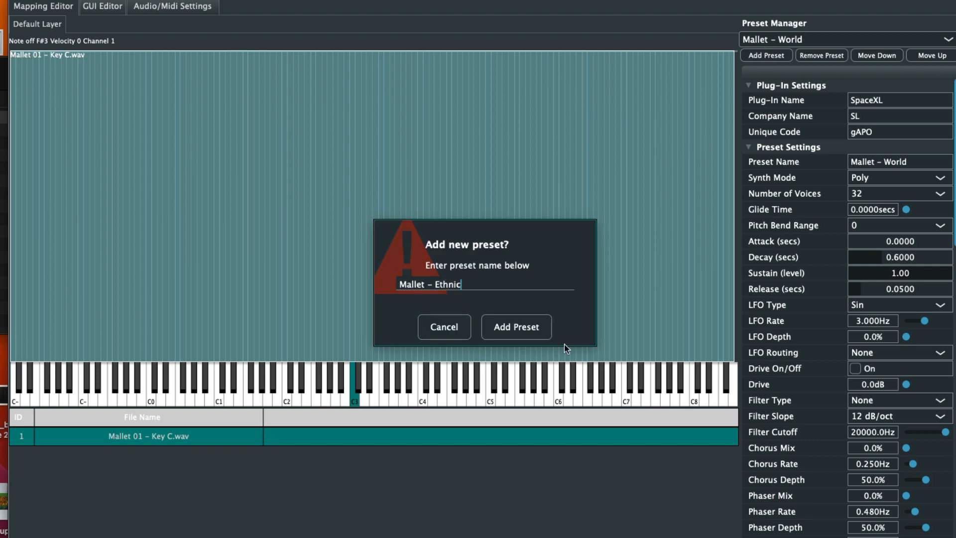
{"action": "left_click", "coordinate": [516, 327]}
{"action": "left_click", "coordinate": [4, 129]}
{"action": "left_click_drag", "start_coordinate": [4, 130], "coordinate": [531, 244]}
{"action": "left_click", "coordinate": [492, 309]}
{"action": "left_click", "coordinate": [358, 255]}
{"action": "left_click_drag", "start_coordinate": [355, 249], "coordinate": [734, 244]}
{"action": "left_click_drag", "start_coordinate": [351, 241], "coordinate": [10, 230]}
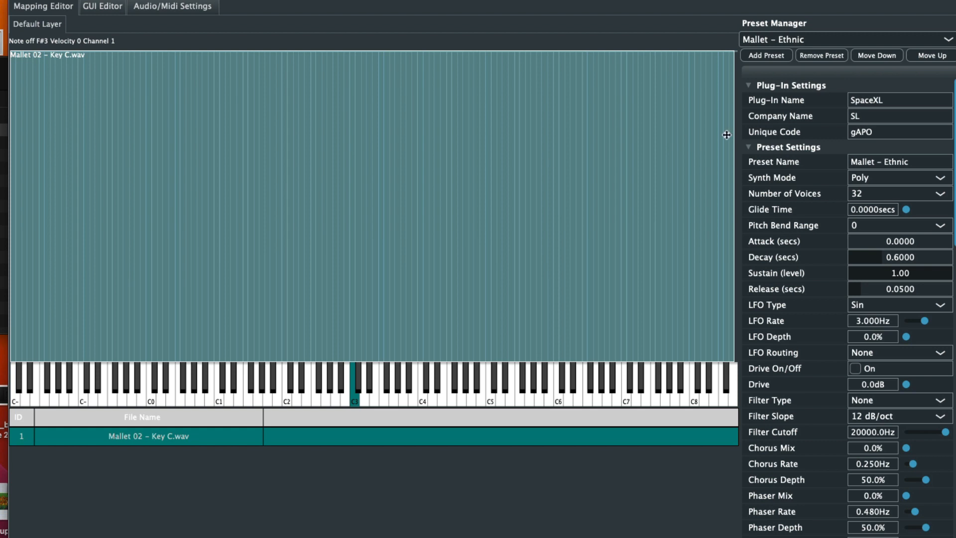
{"action": "left_click", "coordinate": [803, 39]}
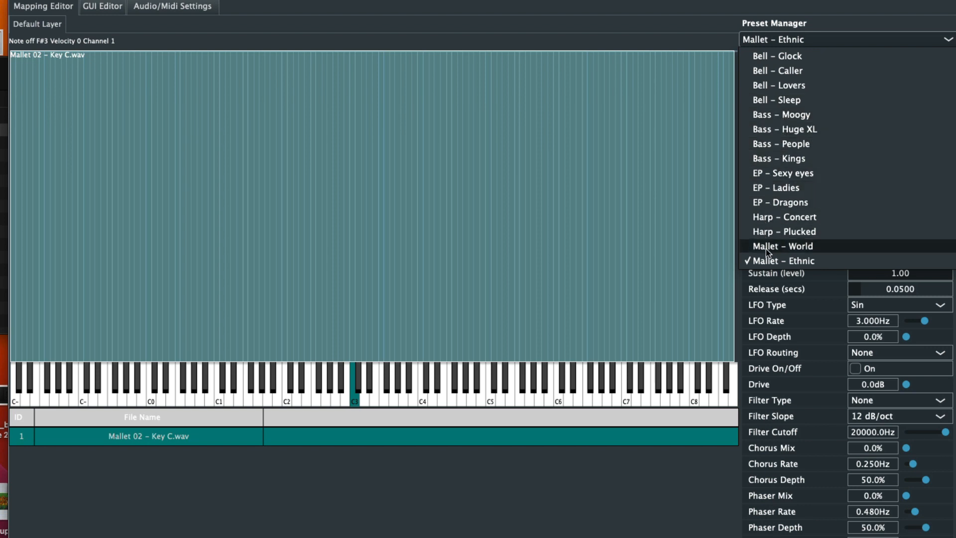
{"action": "left_click", "coordinate": [706, 39]}
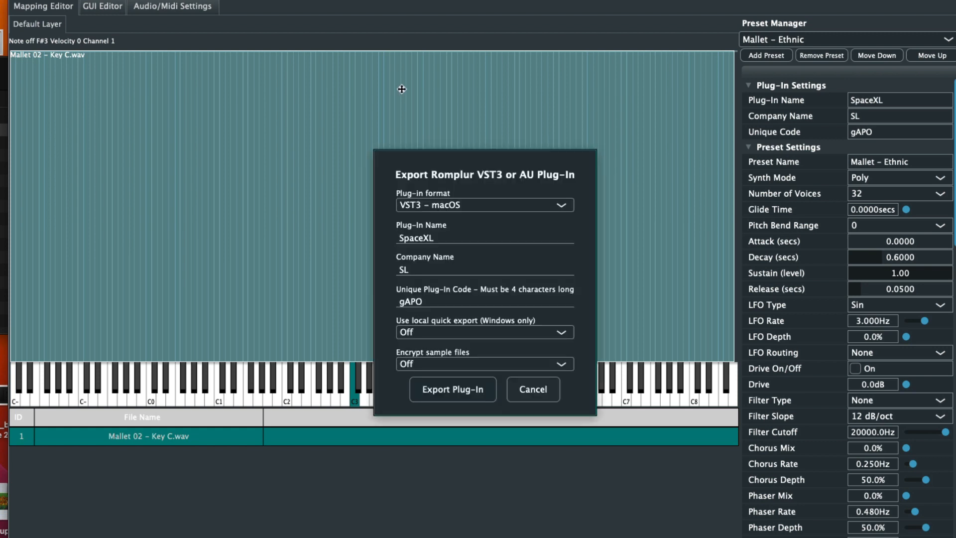
Export SpaceXL as an AU - macOS plug-in to the Desktop.
{"action": "left_click", "coordinate": [452, 206]}
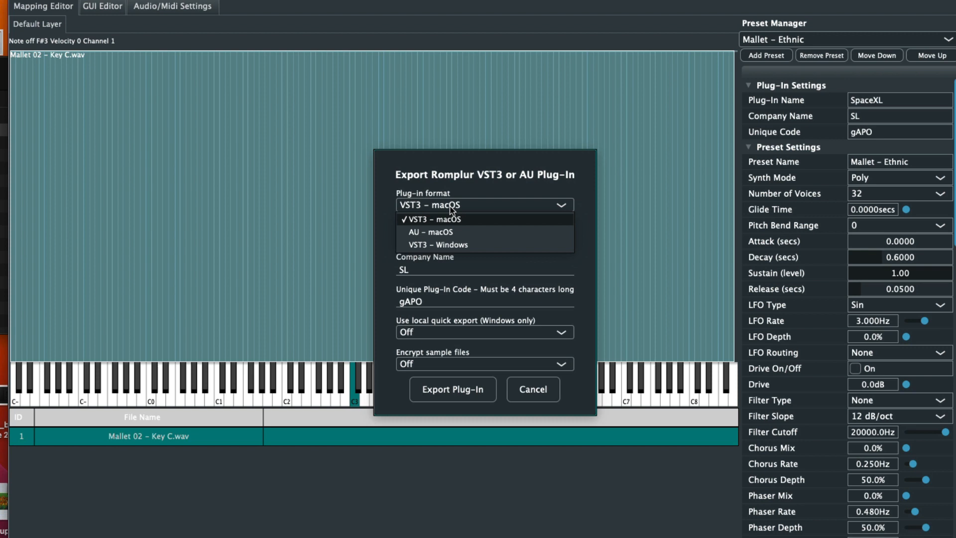
{"action": "left_click", "coordinate": [441, 233]}
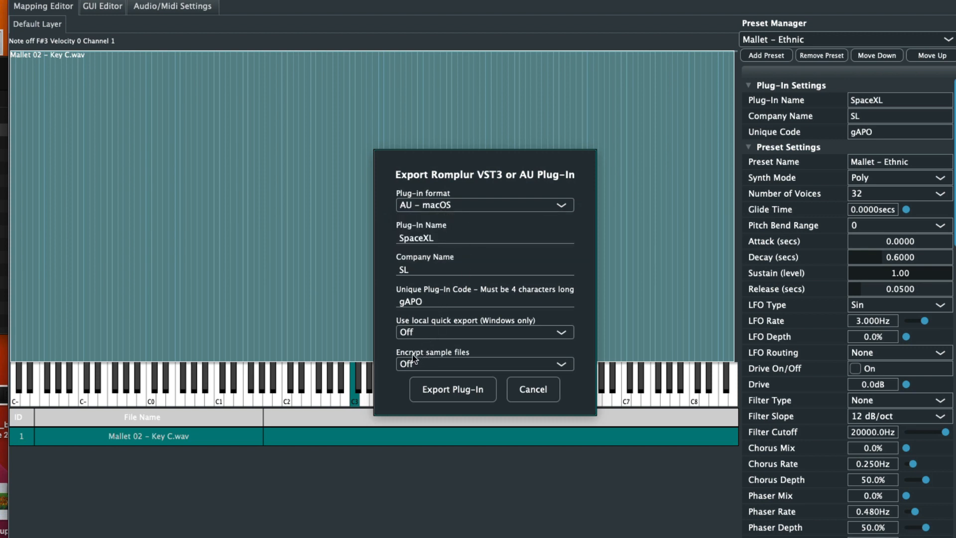
{"action": "left_click", "coordinate": [440, 361]}
{"action": "left_click", "coordinate": [432, 386]}
{"action": "left_click", "coordinate": [456, 391]}
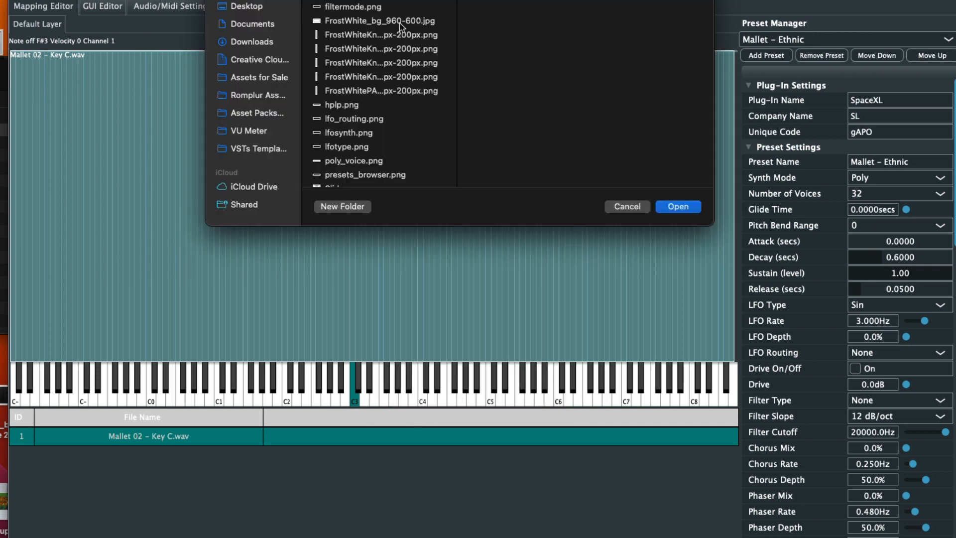
{"action": "left_click", "coordinate": [255, 6]}
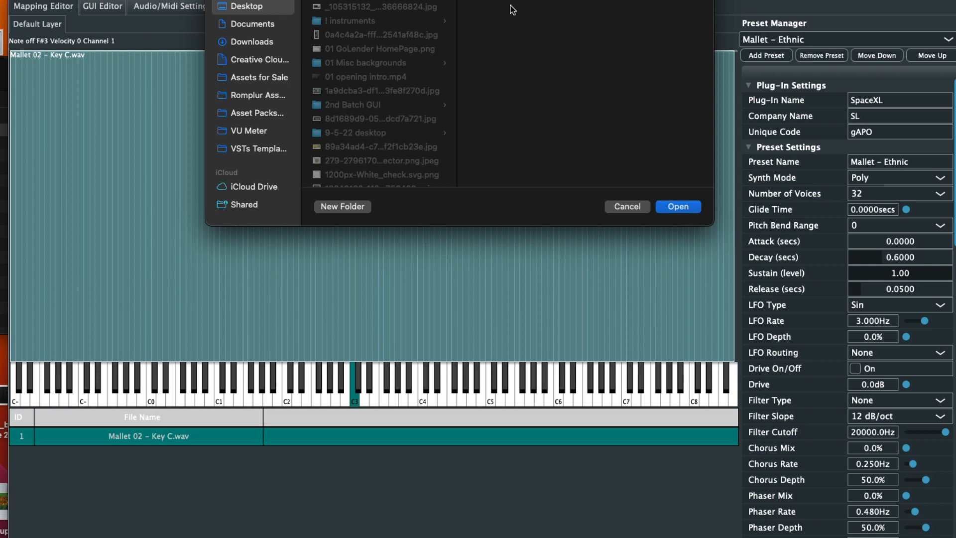
{"action": "left_click", "coordinate": [675, 207]}
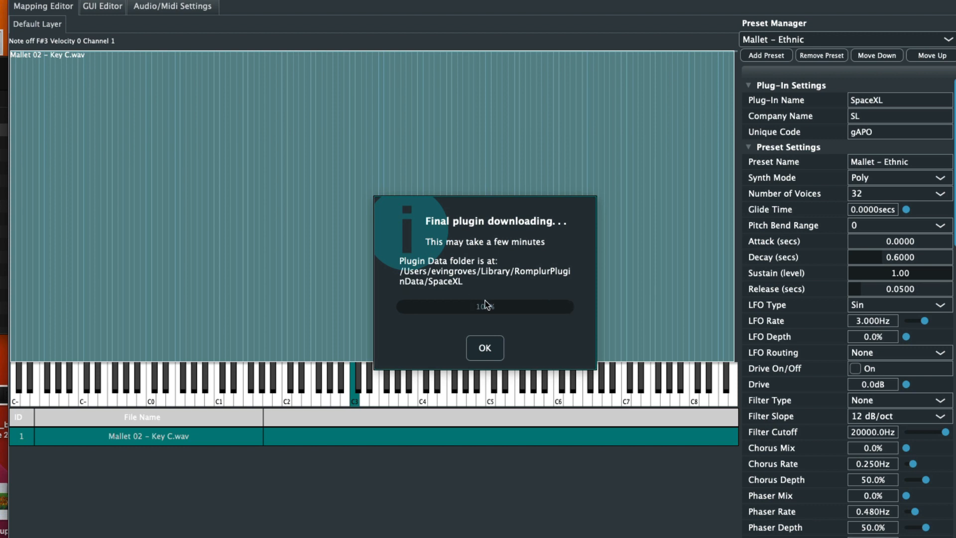
{"action": "left_click", "coordinate": [486, 348]}
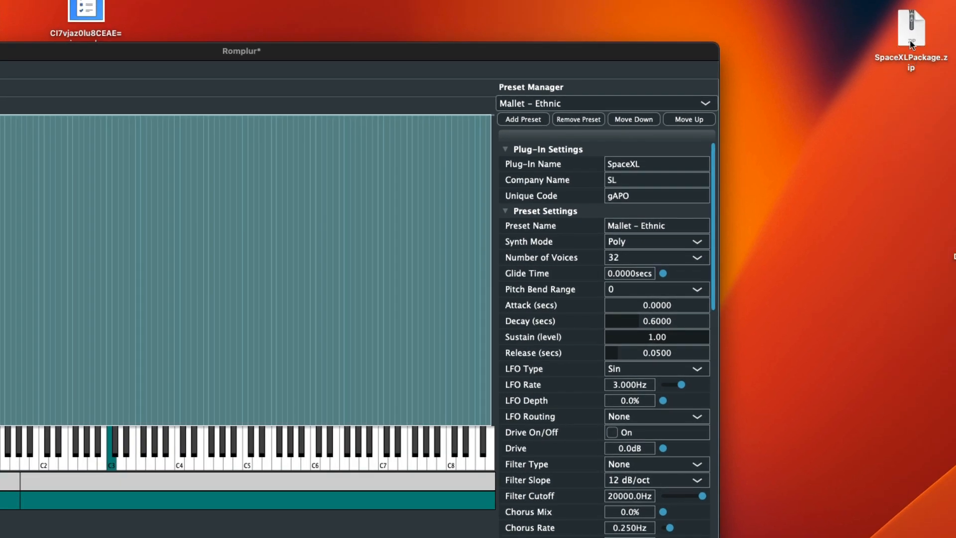
Switch to the desktop and extract SpaceXLPackage.zip there.
{"action": "double_click", "coordinate": [912, 38]}
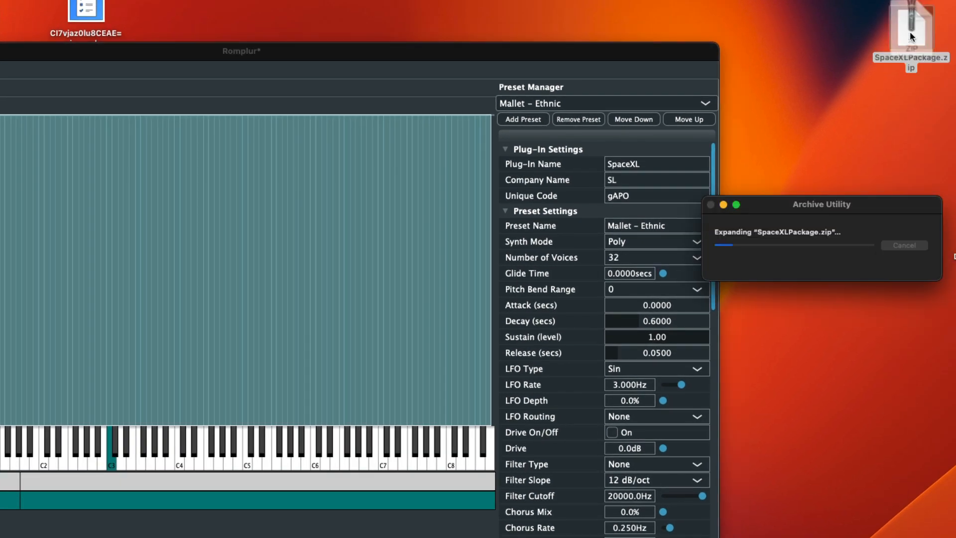
{"action": "left_click_drag", "start_coordinate": [920, 41], "coordinate": [911, 91]}
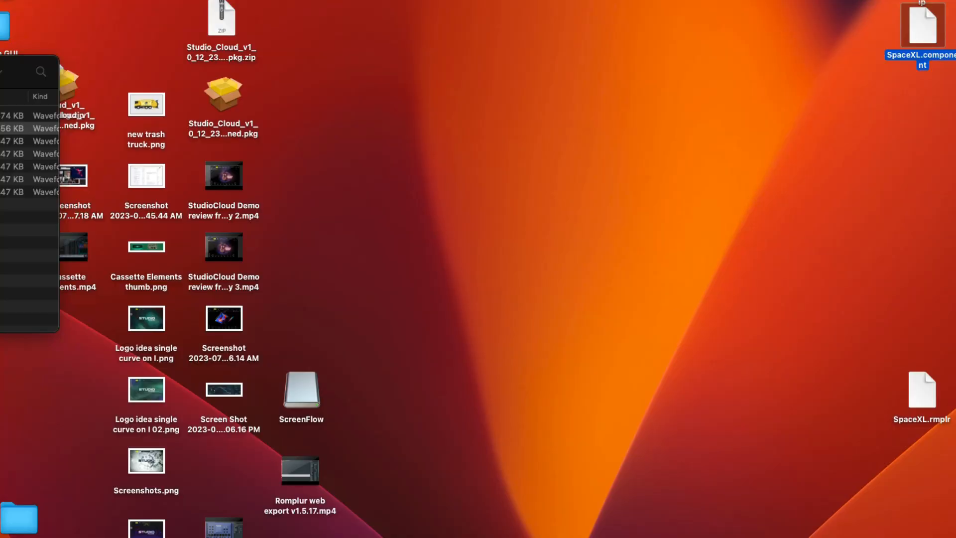
In a new Finder window, open the Components folder under Macintosh HD, Library, Audio, Plug-Ins.
{"action": "key", "text": "super+n"}
{"action": "left_click_drag", "start_coordinate": [0, 84], "coordinate": [673, 99]}
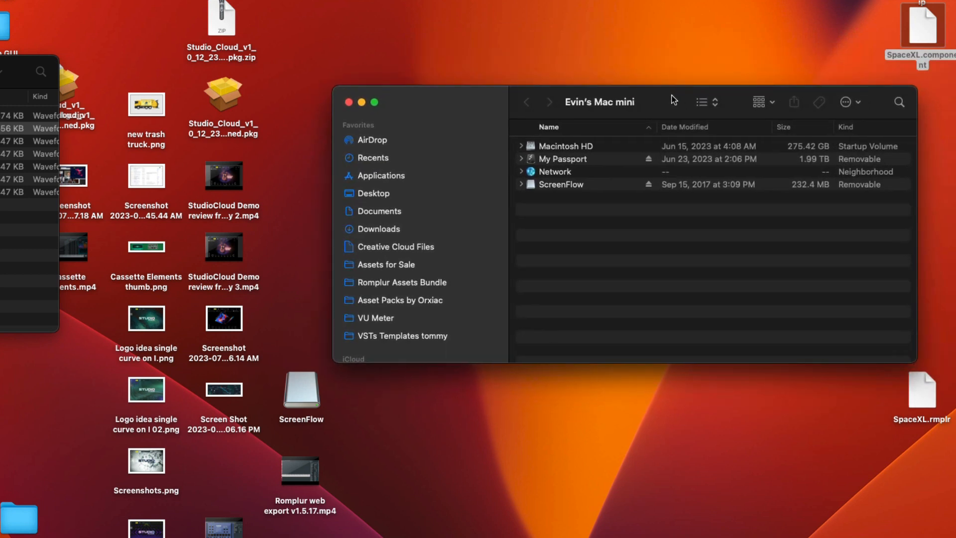
{"action": "double_click", "coordinate": [542, 147]}
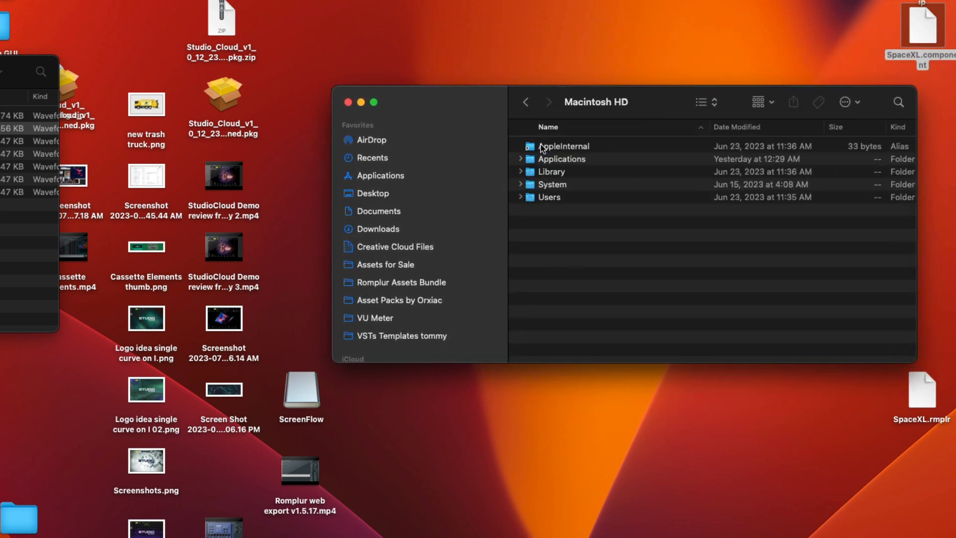
{"action": "double_click", "coordinate": [558, 175]}
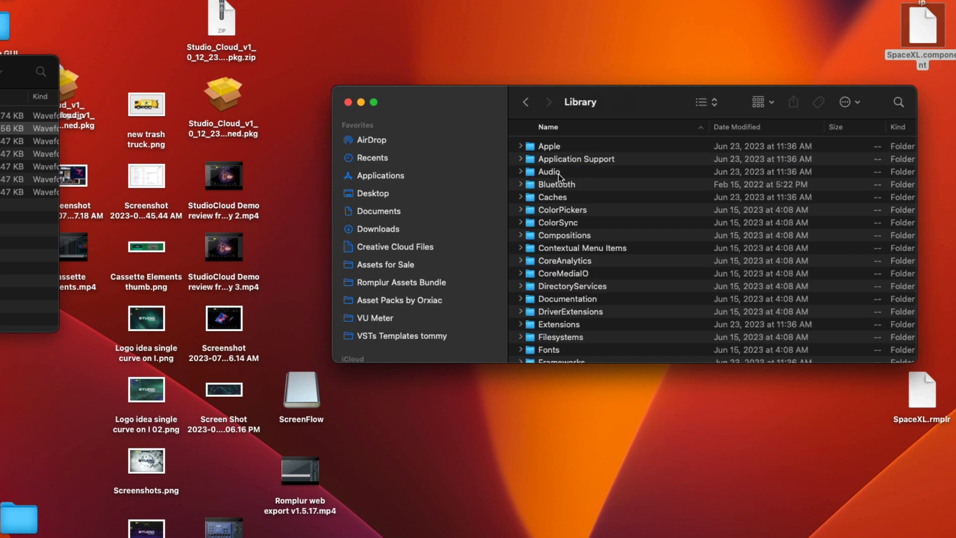
{"action": "double_click", "coordinate": [557, 175]}
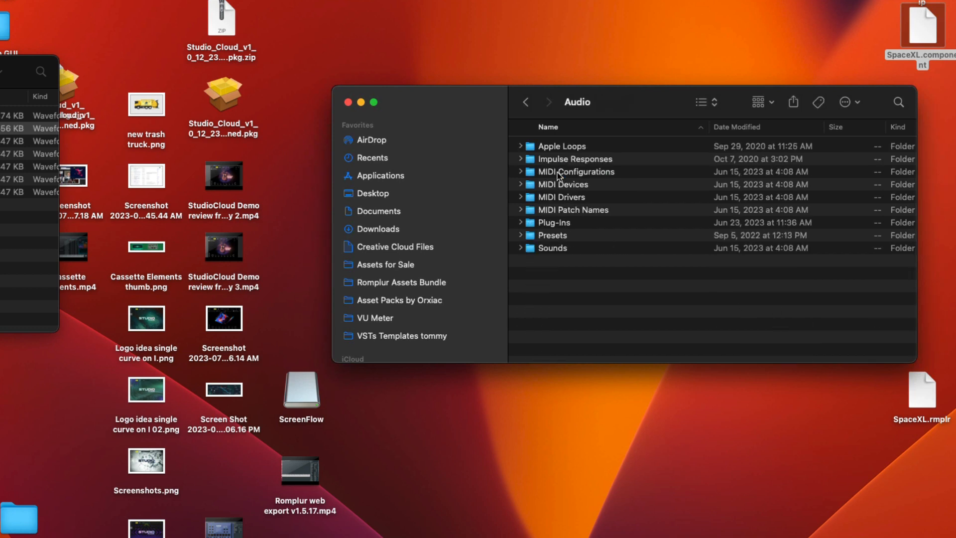
{"action": "double_click", "coordinate": [567, 222]}
{"action": "double_click", "coordinate": [553, 146]}
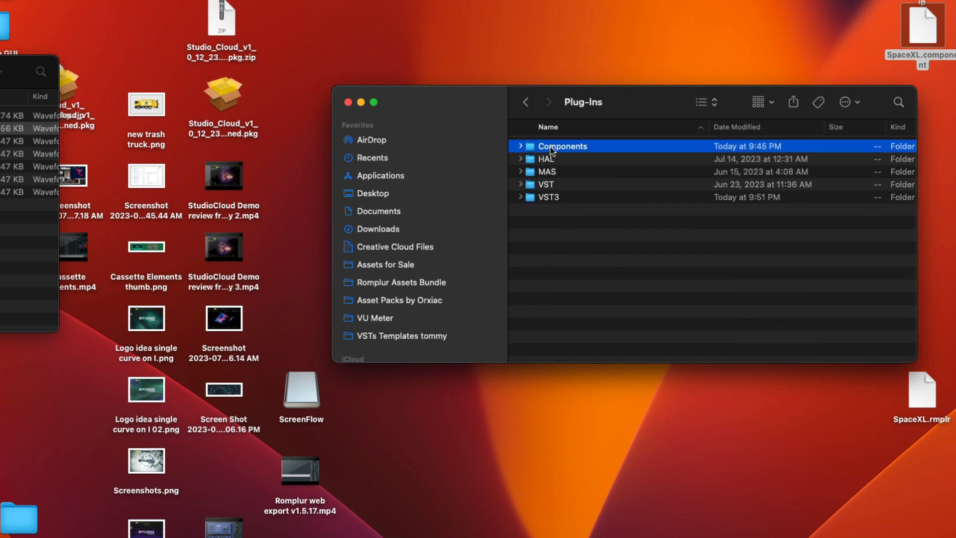
Move SpaceXL.component from the desktop into the Components folder, authorizing it with the account password.
{"action": "left_click_drag", "start_coordinate": [919, 36], "coordinate": [498, 209]}
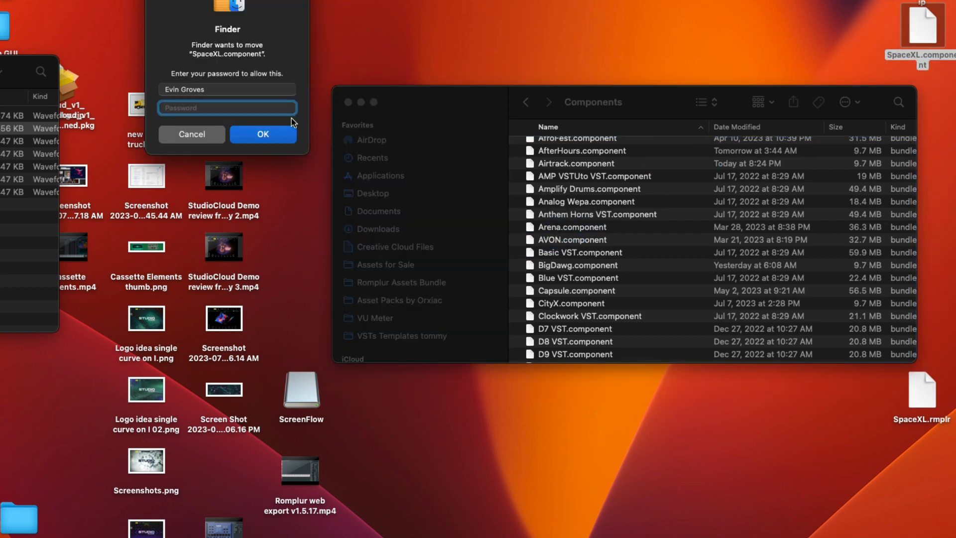
{"action": "type", "text": "********"}
{"action": "key", "text": "Return"}
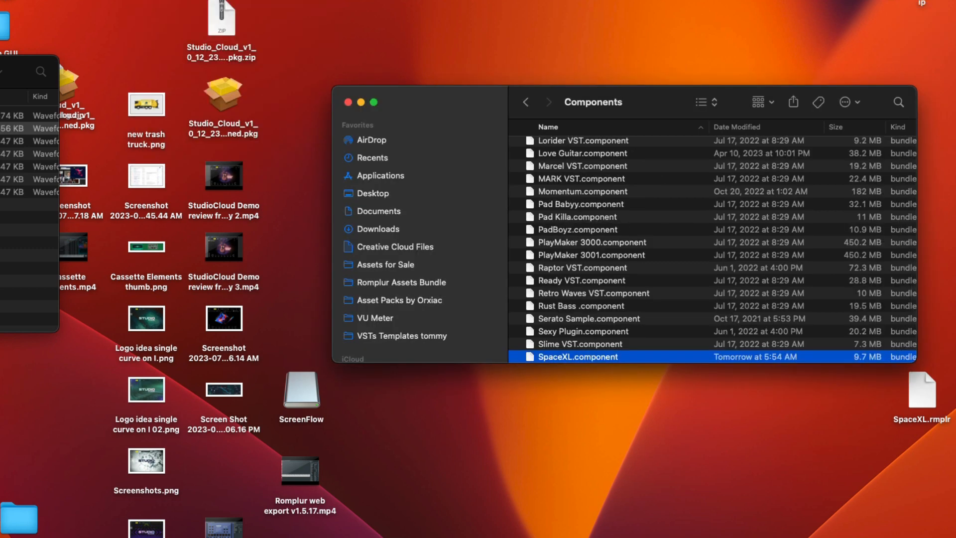
Search for logic with Spotlight and launch Logic Pro.
{"action": "key", "text": "super+space"}
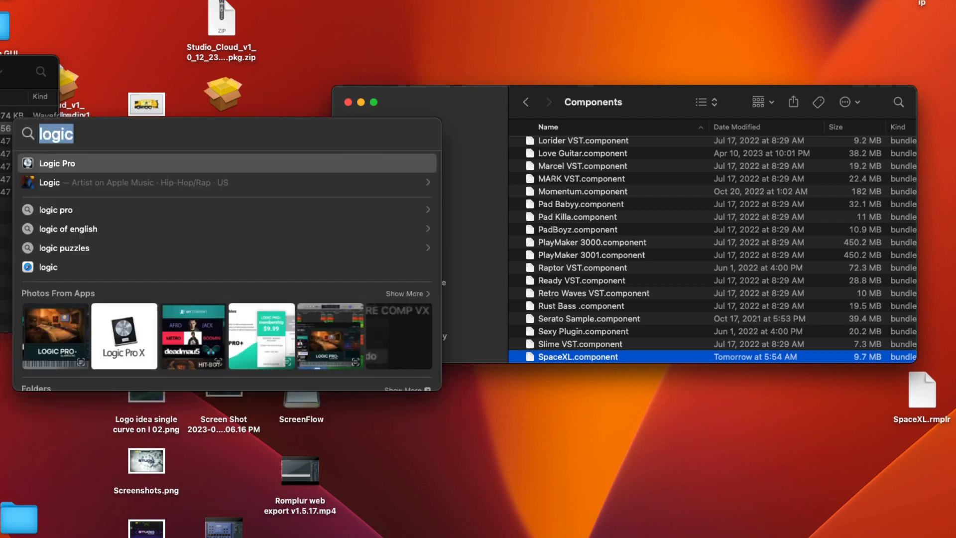
{"action": "key", "text": "BackSpace"}
{"action": "type", "text": "logic"}
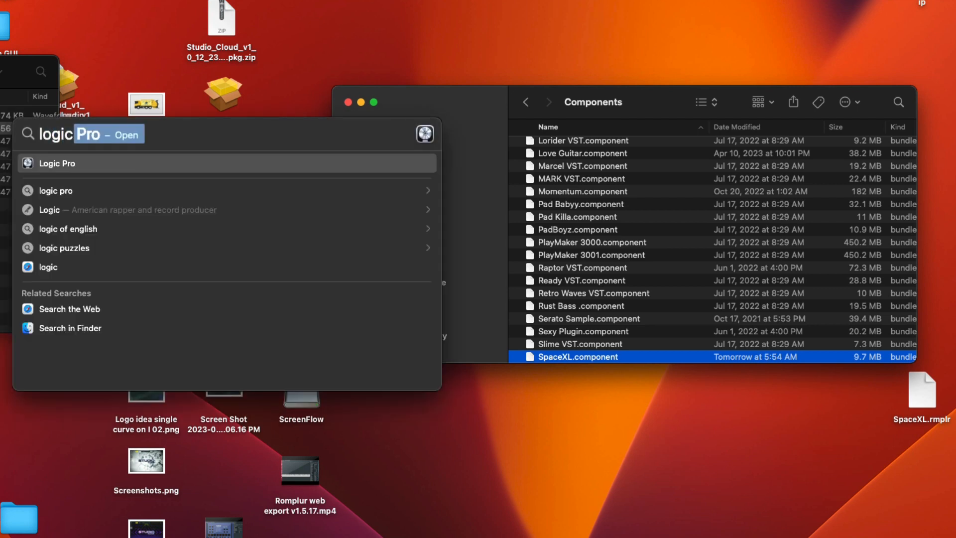
{"action": "left_click", "coordinate": [128, 163]}
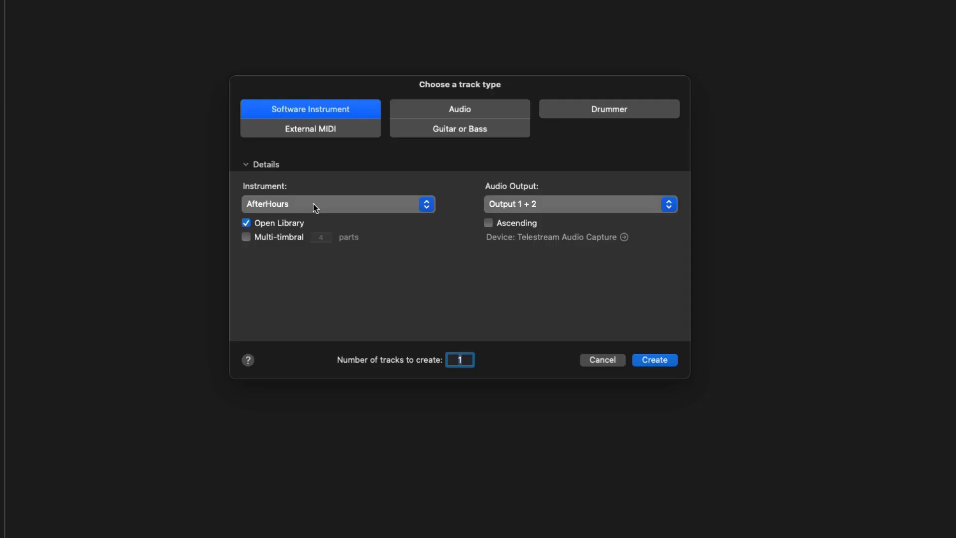
Create one software instrument track using SL's SpaceXL AU instrument in stereo.
{"action": "left_click", "coordinate": [313, 205]}
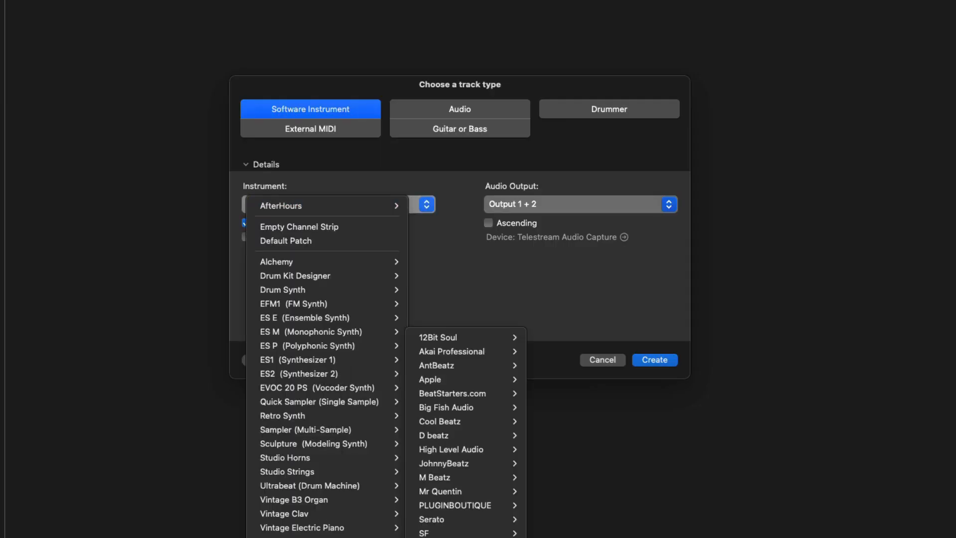
{"action": "mouse_move", "coordinate": [428, 518]}
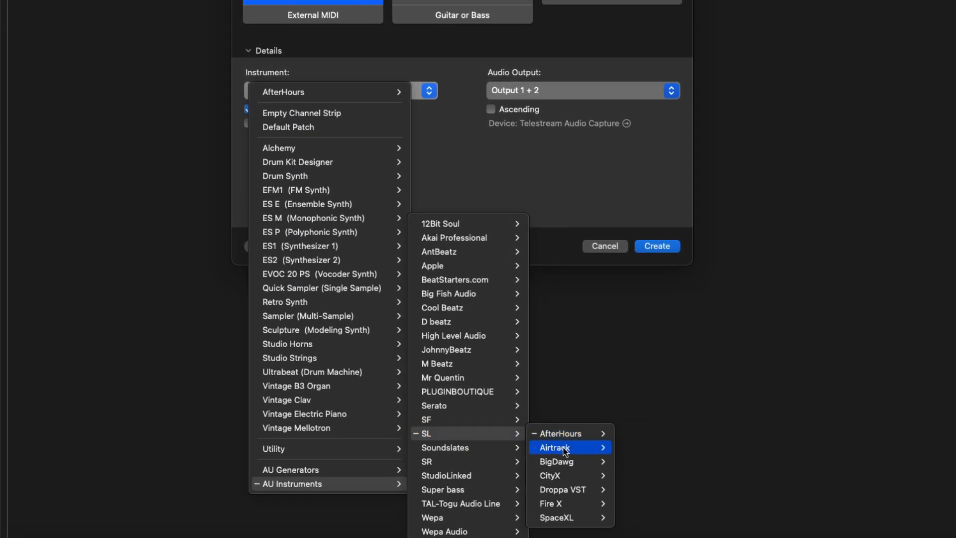
{"action": "mouse_move", "coordinate": [573, 521]}
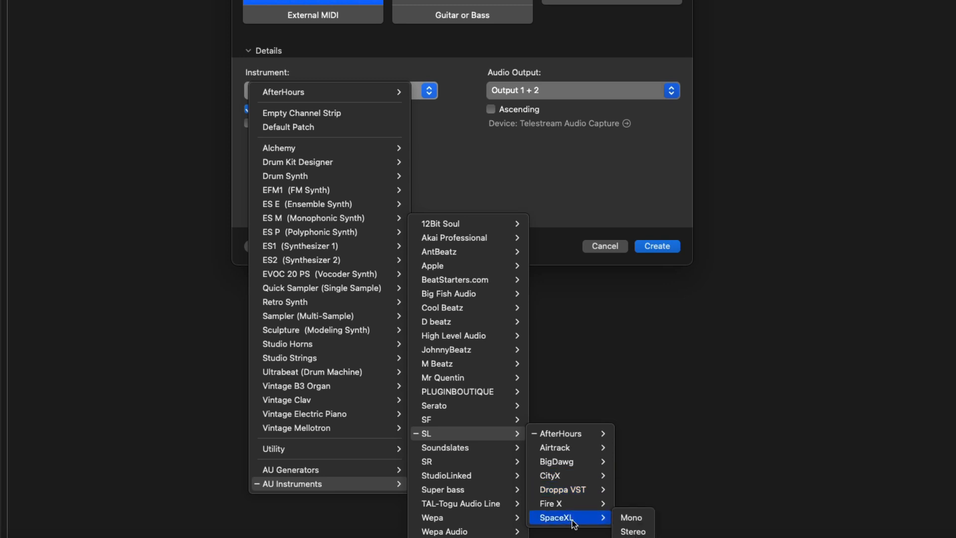
{"action": "left_click", "coordinate": [630, 533]}
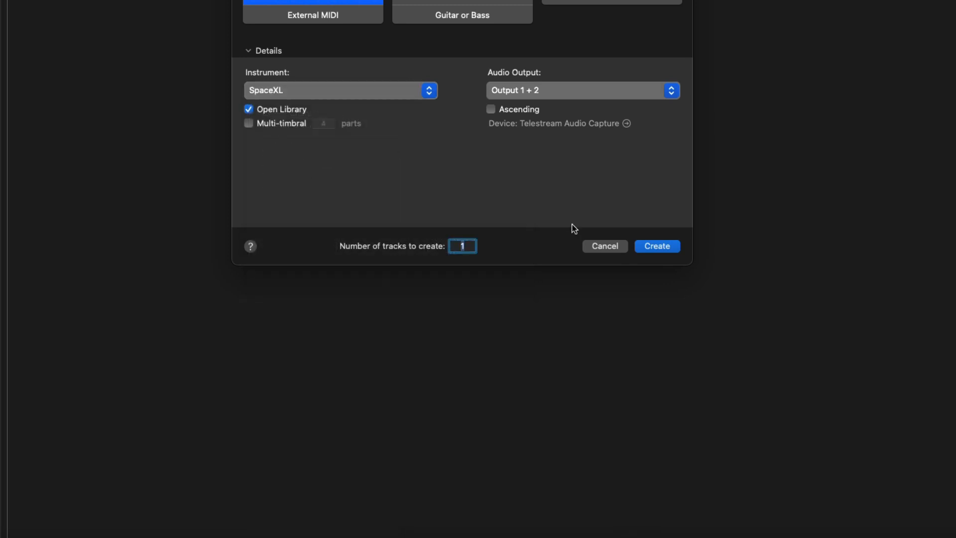
{"action": "left_click", "coordinate": [656, 246]}
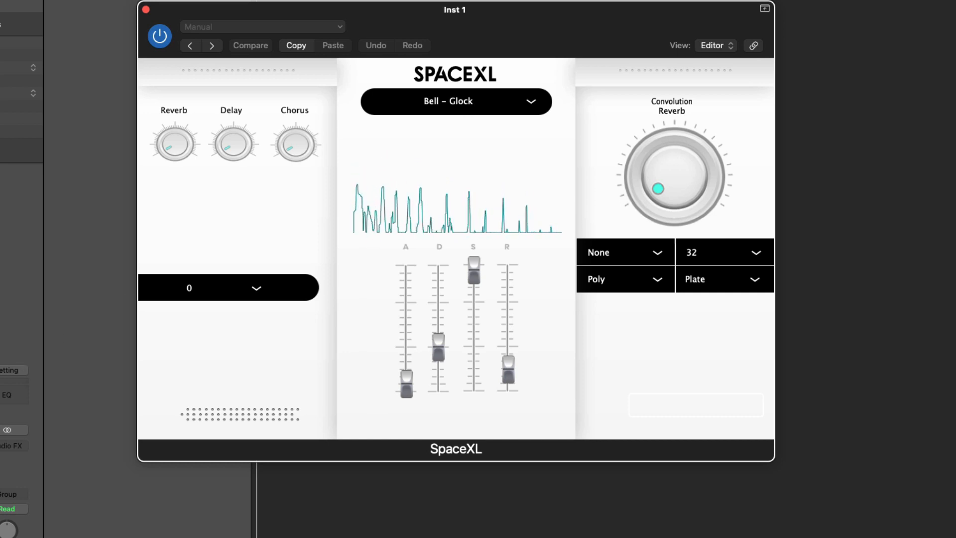
Turn up the Convolution Reverb to a little past halfway on the Bell - Glock preset.
{"action": "mouse_move", "coordinate": [650, 175]}
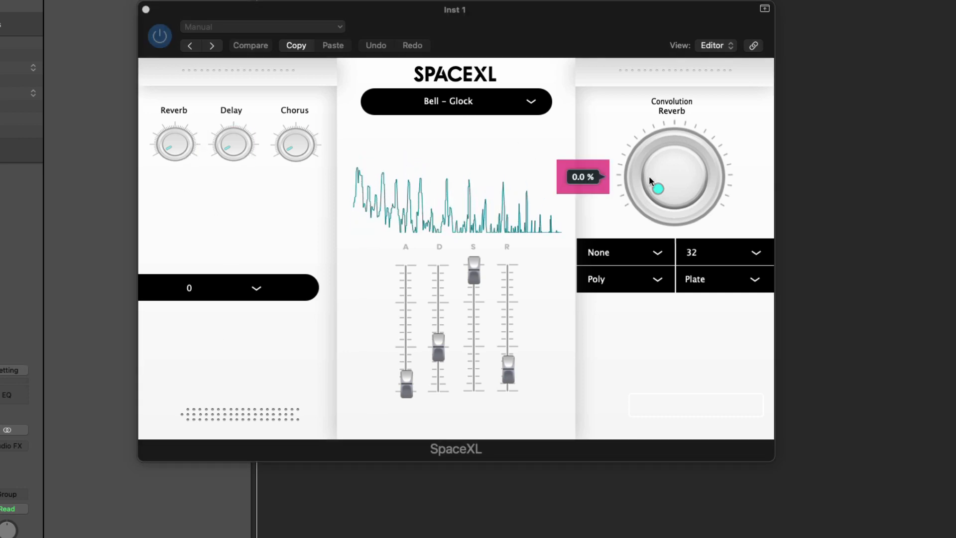
{"action": "left_click", "coordinate": [679, 188]}
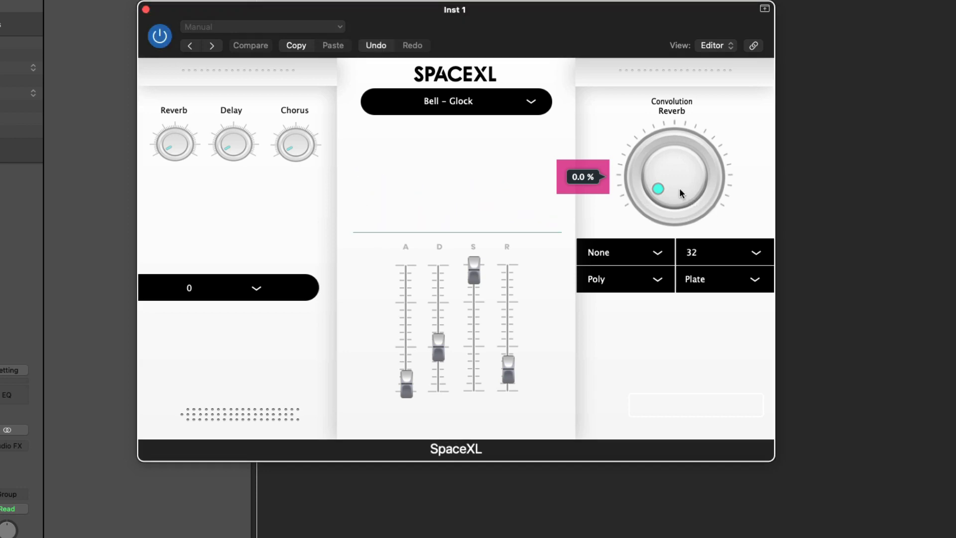
{"action": "left_click_drag", "start_coordinate": [679, 187], "coordinate": [709, 86]}
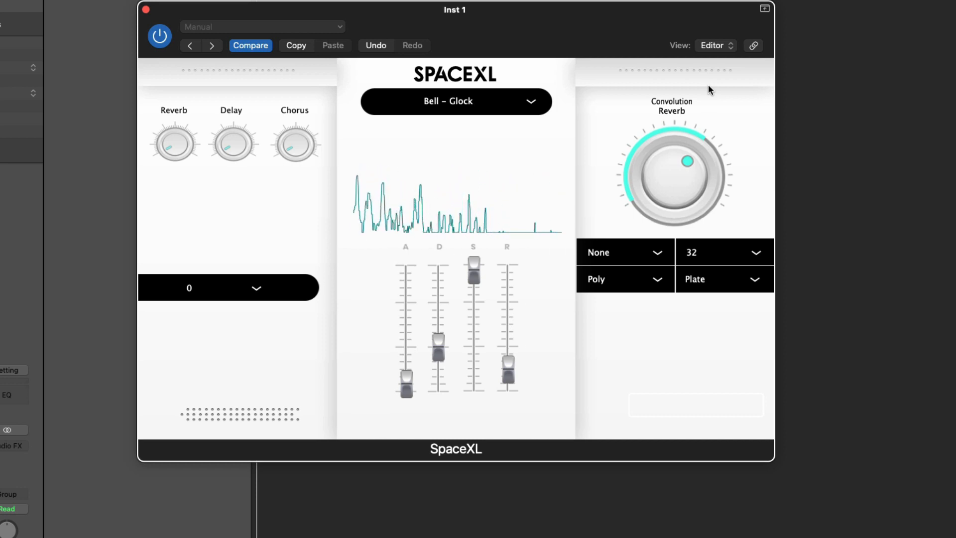
{"action": "mouse_move", "coordinate": [676, 161]}
{"action": "left_click_drag", "start_coordinate": [676, 164], "coordinate": [719, 57]}
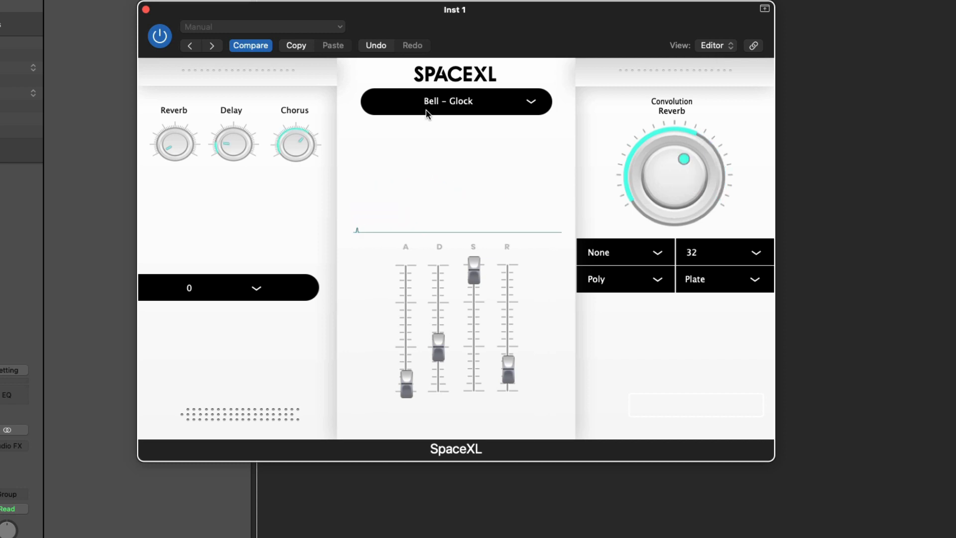
Try the Harp - Plucked preset in the SpaceXL instrument and load Bass - Huge XL.
{"action": "left_click", "coordinate": [426, 110]}
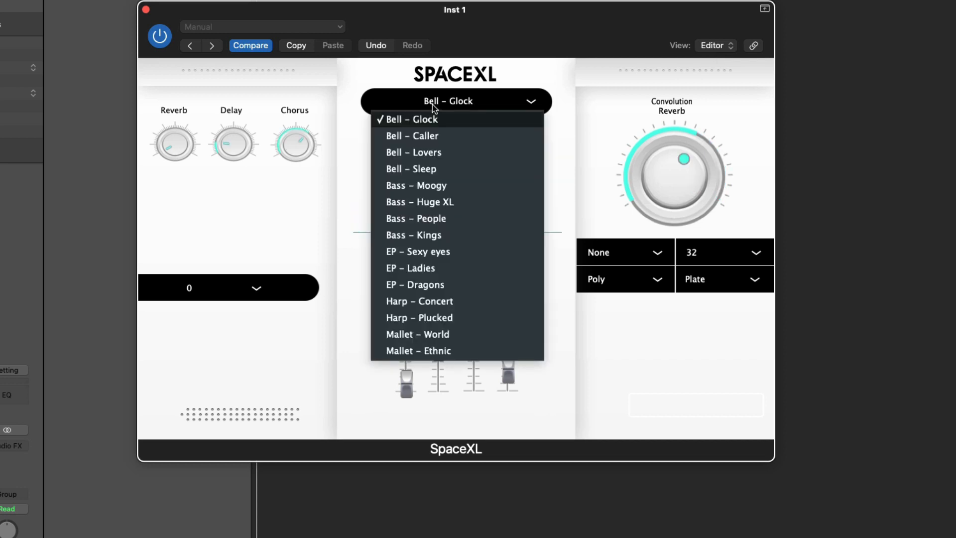
{"action": "left_click", "coordinate": [431, 192]}
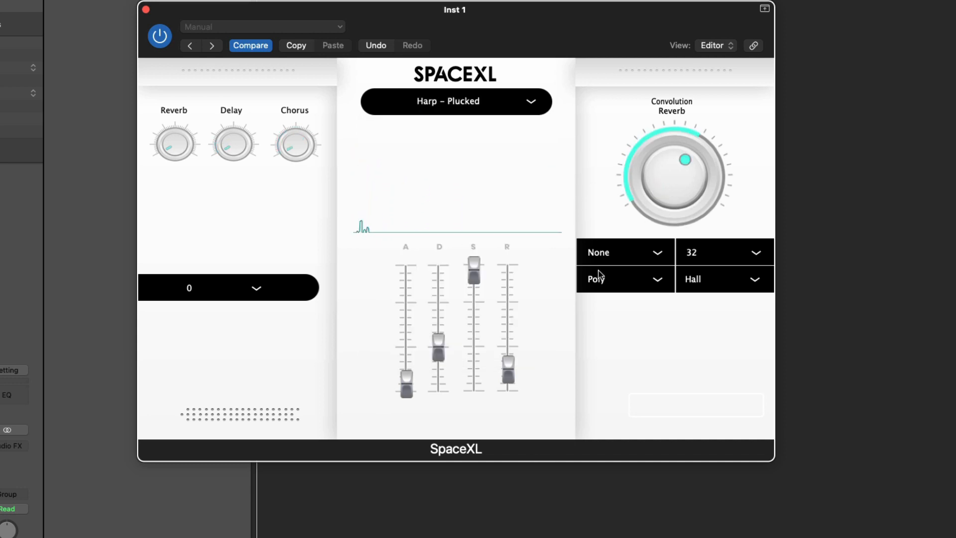
{"action": "left_click", "coordinate": [468, 101]}
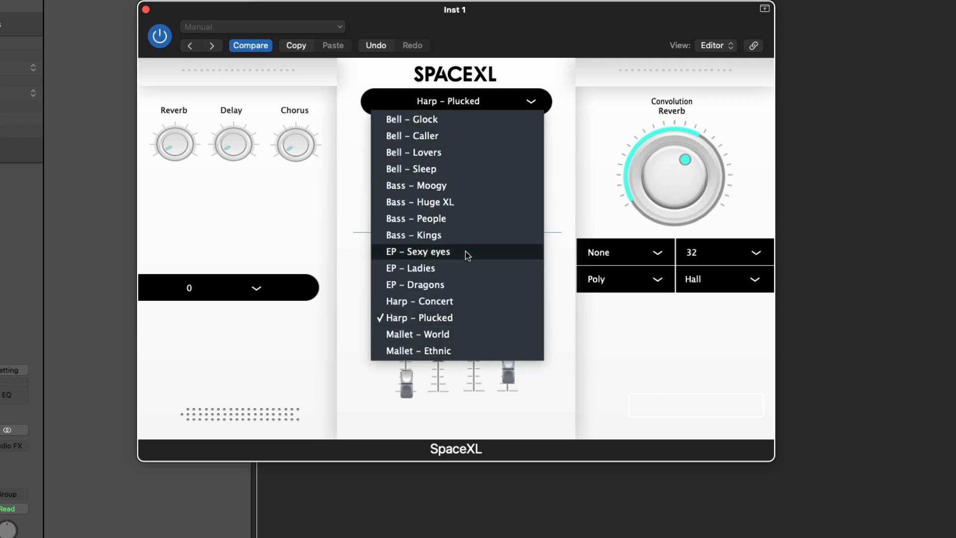
{"action": "left_click", "coordinate": [431, 204]}
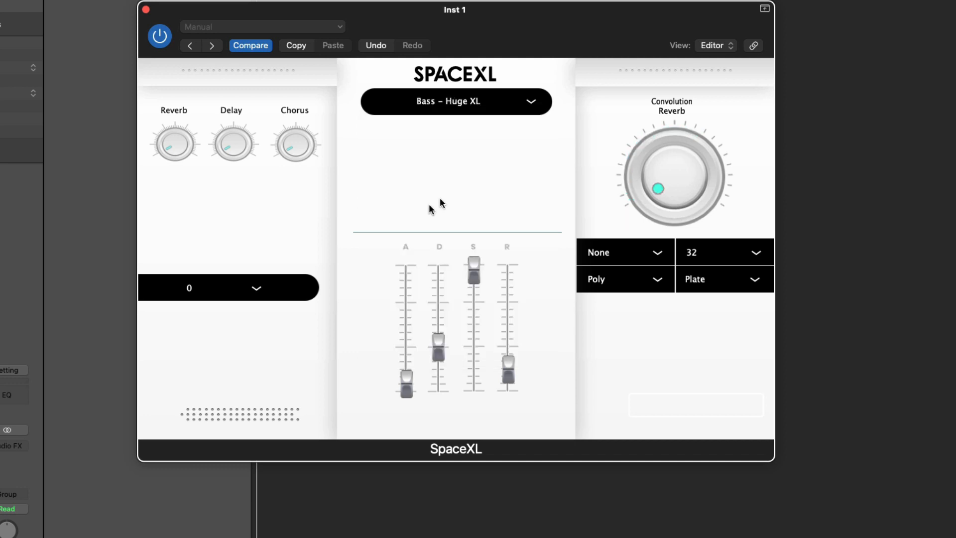